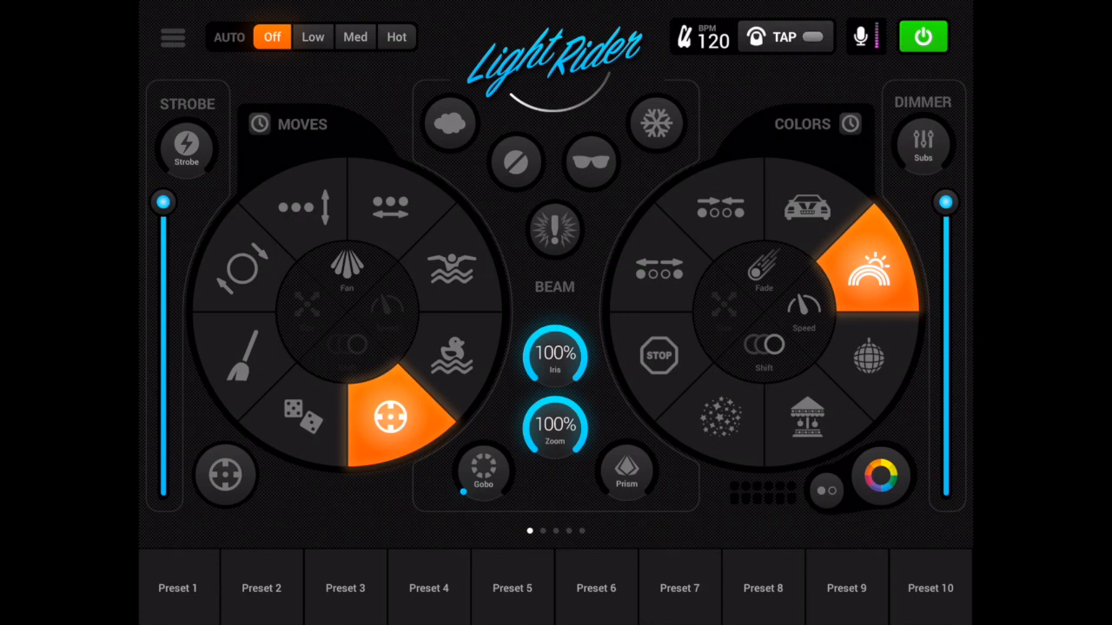
- Go to the project's fixture setup and choose Chauvet as the fixture brand
{"action": "left_click", "coordinate": [173, 37]}
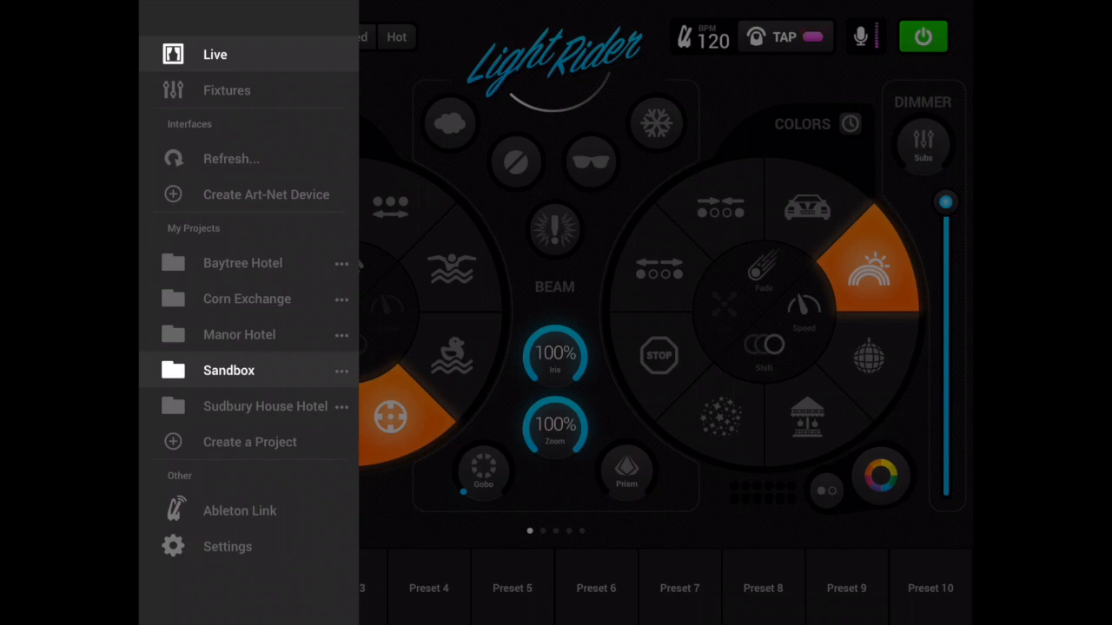
{"action": "left_click", "coordinate": [227, 91]}
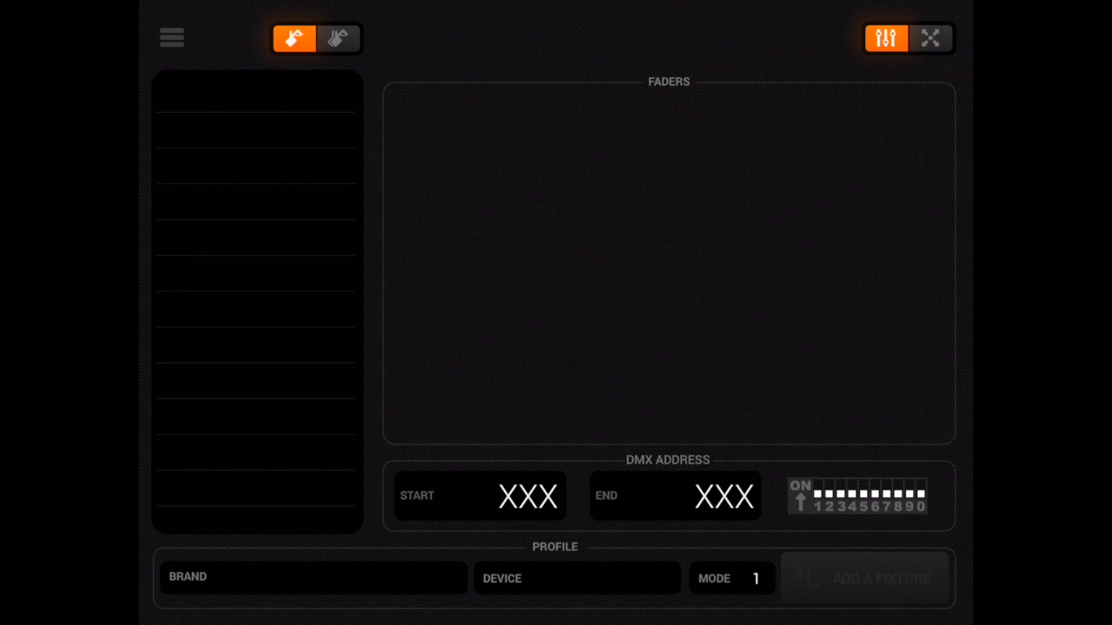
{"action": "left_click", "coordinate": [313, 578]}
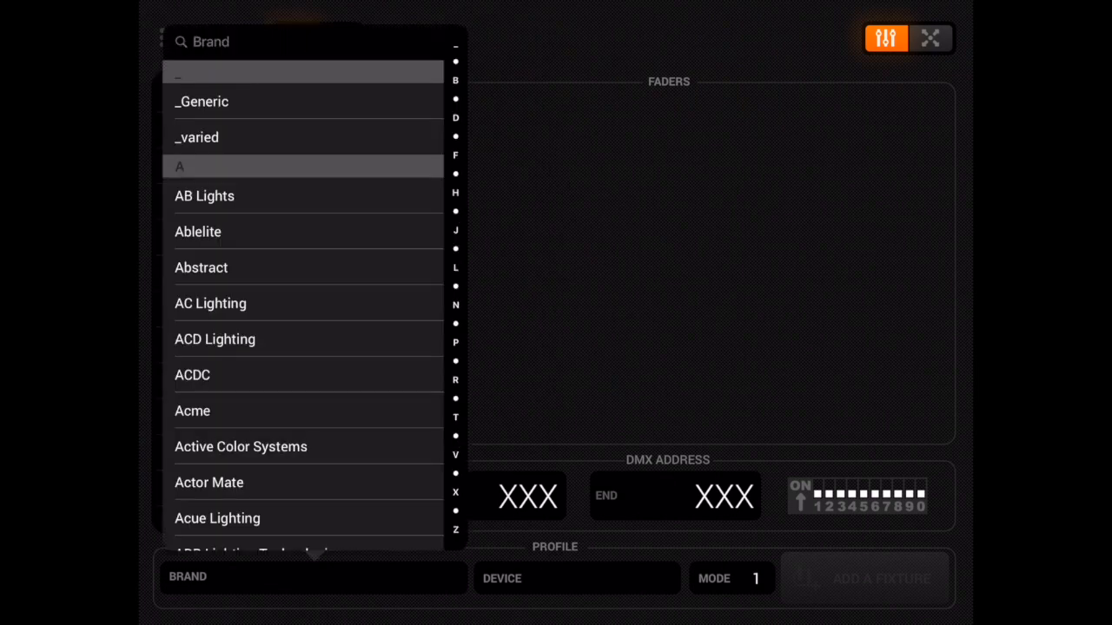
{"action": "left_click_drag", "start_coordinate": [455, 81], "coordinate": [455, 98]}
{"action": "left_click", "coordinate": [303, 172]}
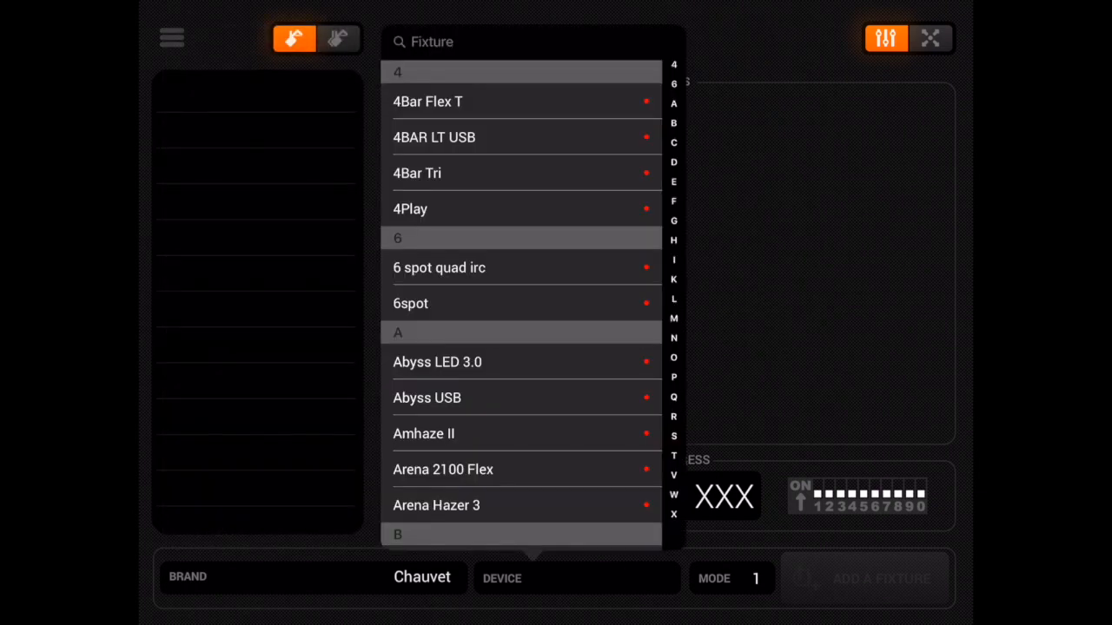
- Search the Chauvet devices for 255 and choose the Intimidator Spot 255 IRC Rev 2 profile
{"action": "left_click", "coordinate": [522, 42]}
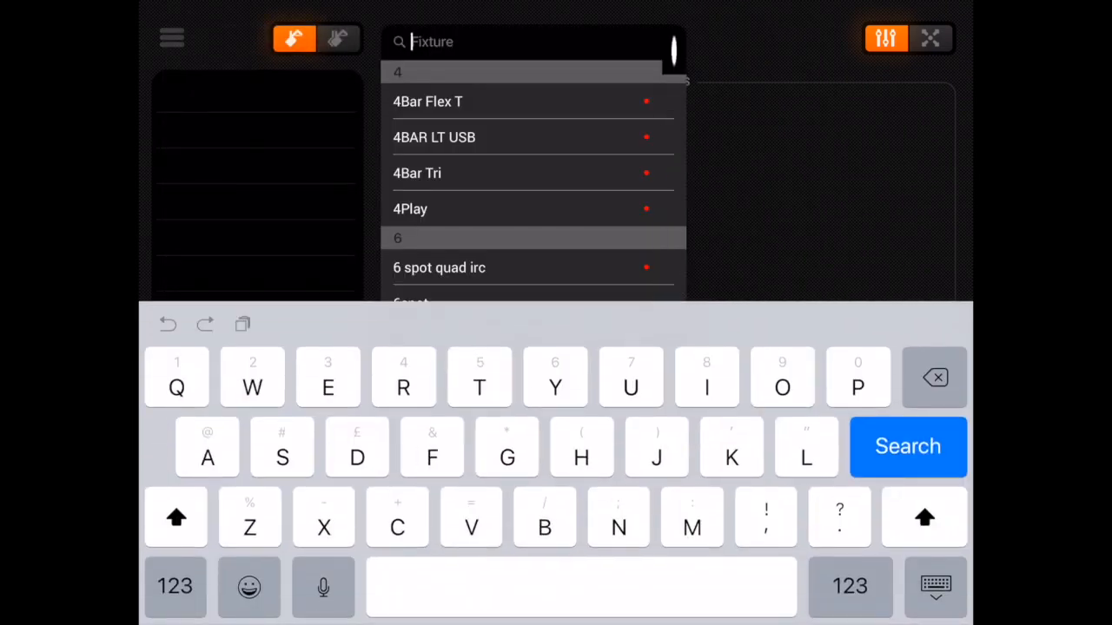
{"action": "left_click", "coordinate": [177, 587]}
{"action": "left_click", "coordinate": [253, 378]}
{"action": "type", "text": "55"}
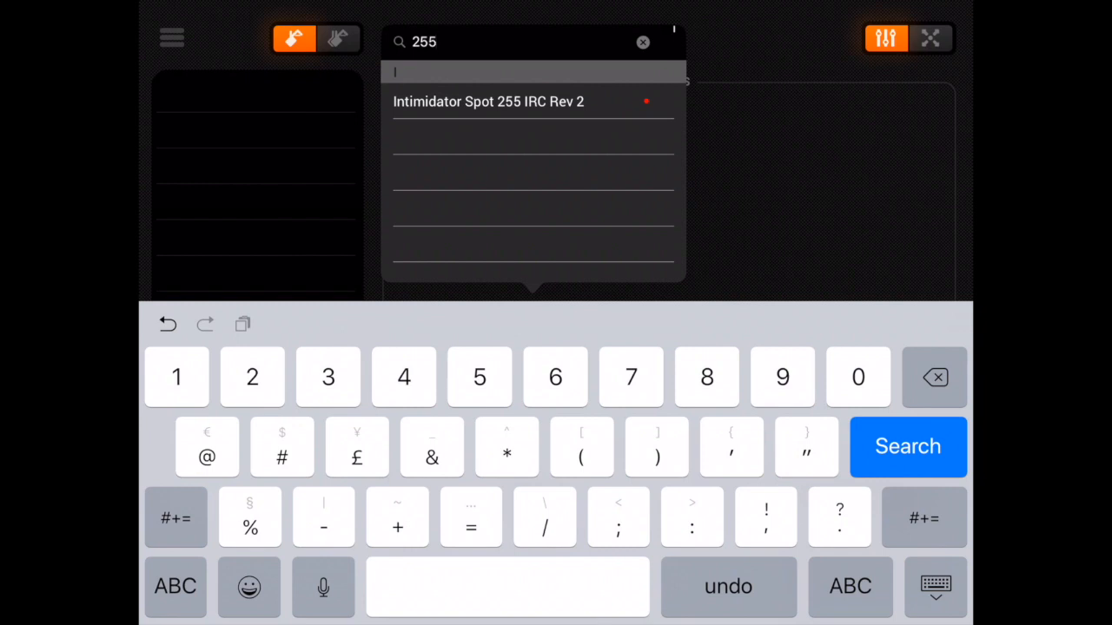
{"action": "left_click", "coordinate": [489, 102]}
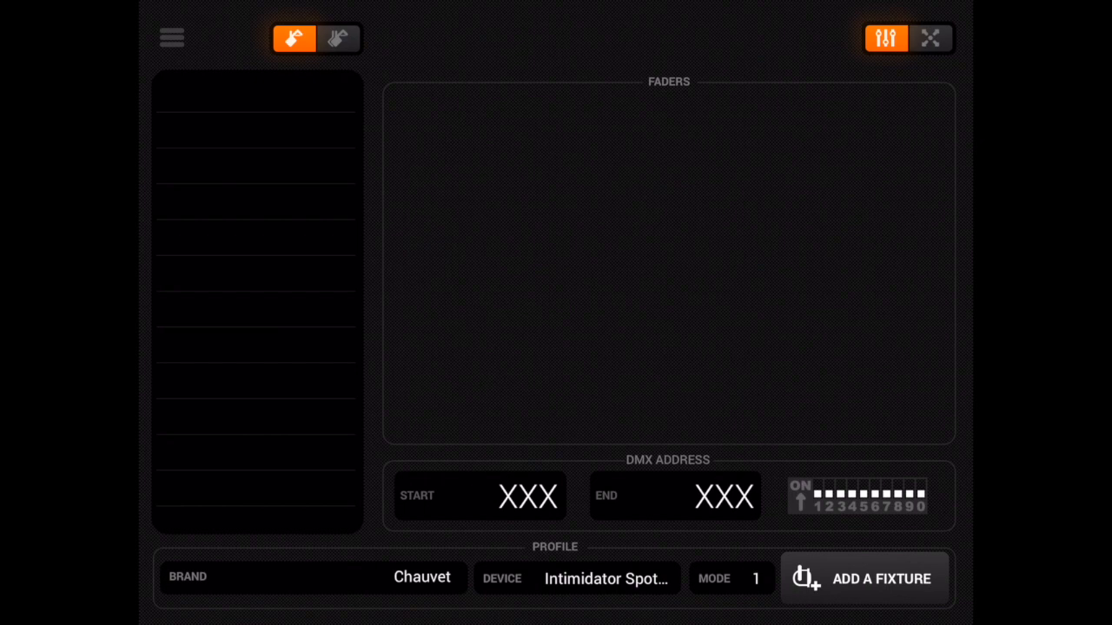
- Add the fixture in Mode 2 with 8 channels and show its channel faders
{"action": "left_click", "coordinate": [731, 578]}
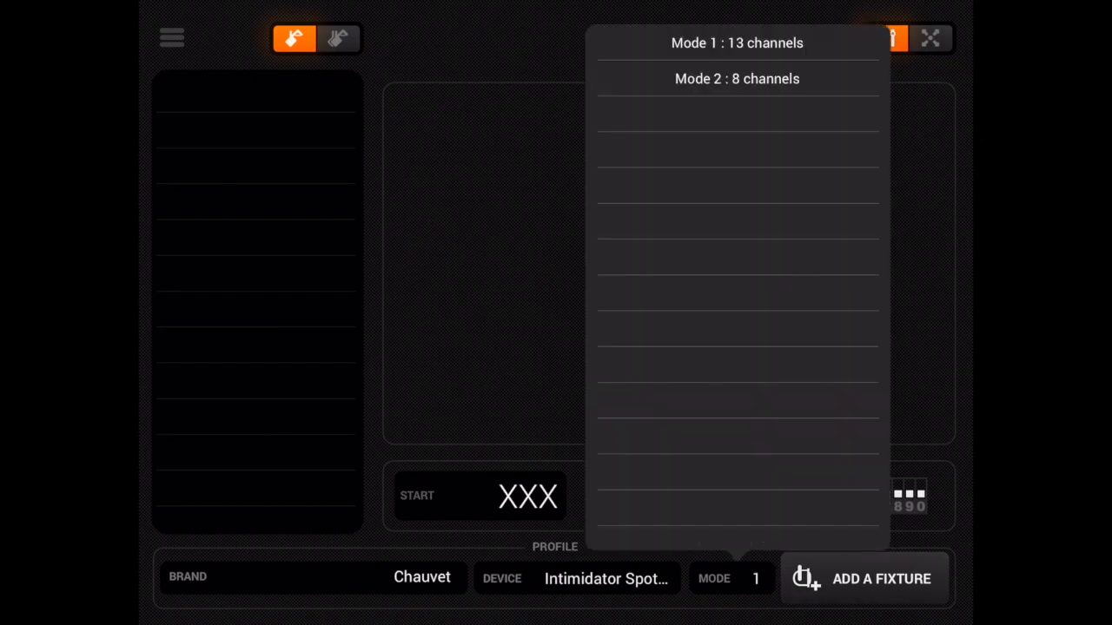
{"action": "left_click", "coordinate": [736, 79]}
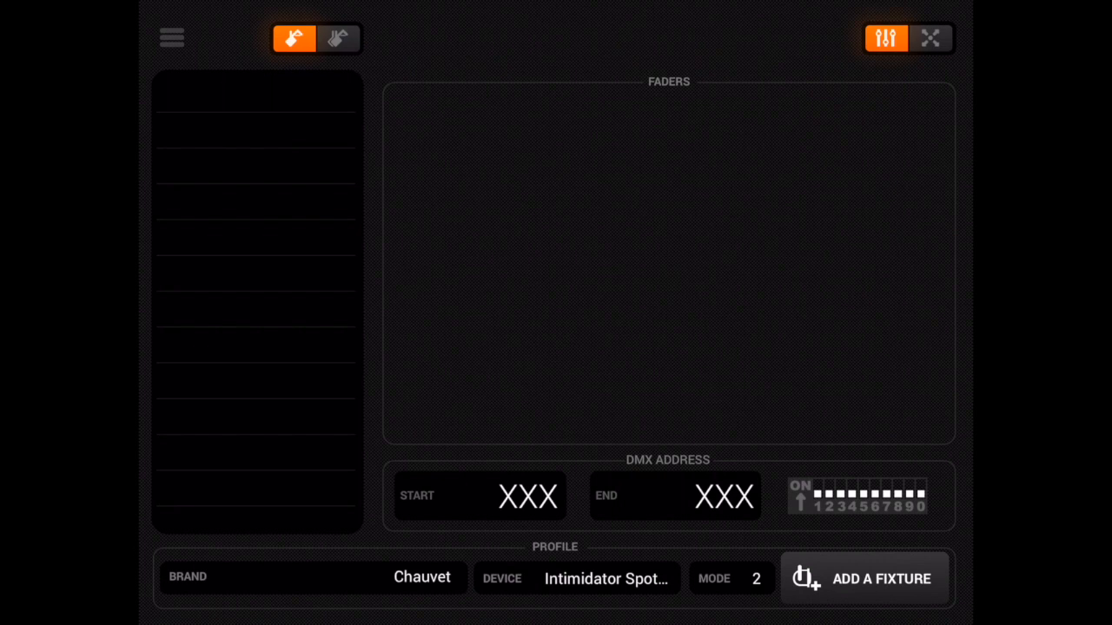
{"action": "left_click", "coordinate": [864, 578]}
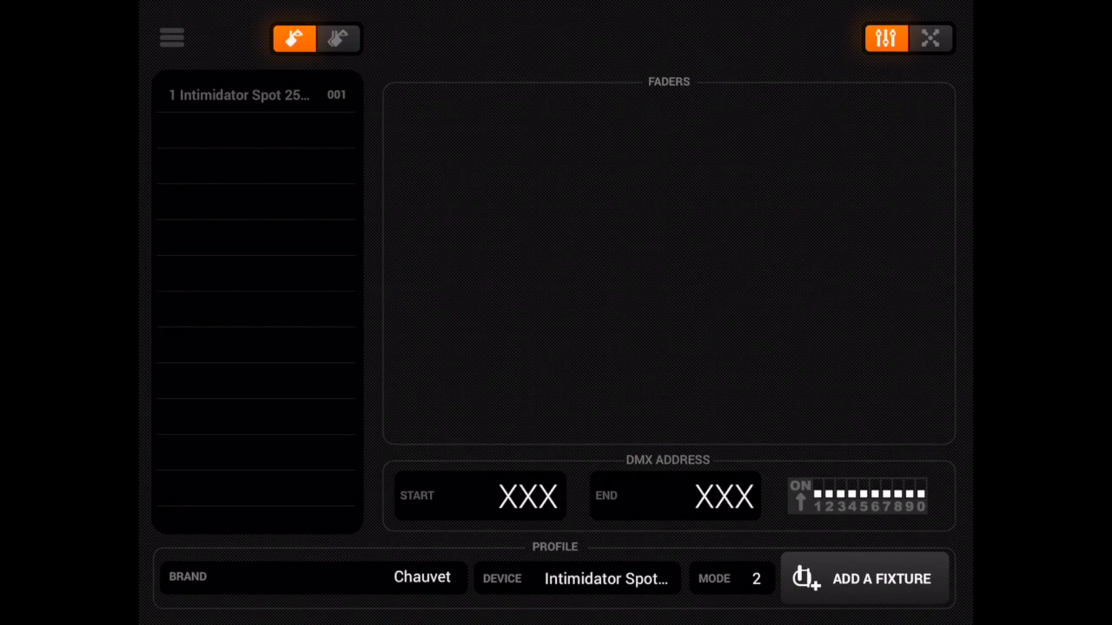
{"action": "left_click", "coordinate": [251, 95]}
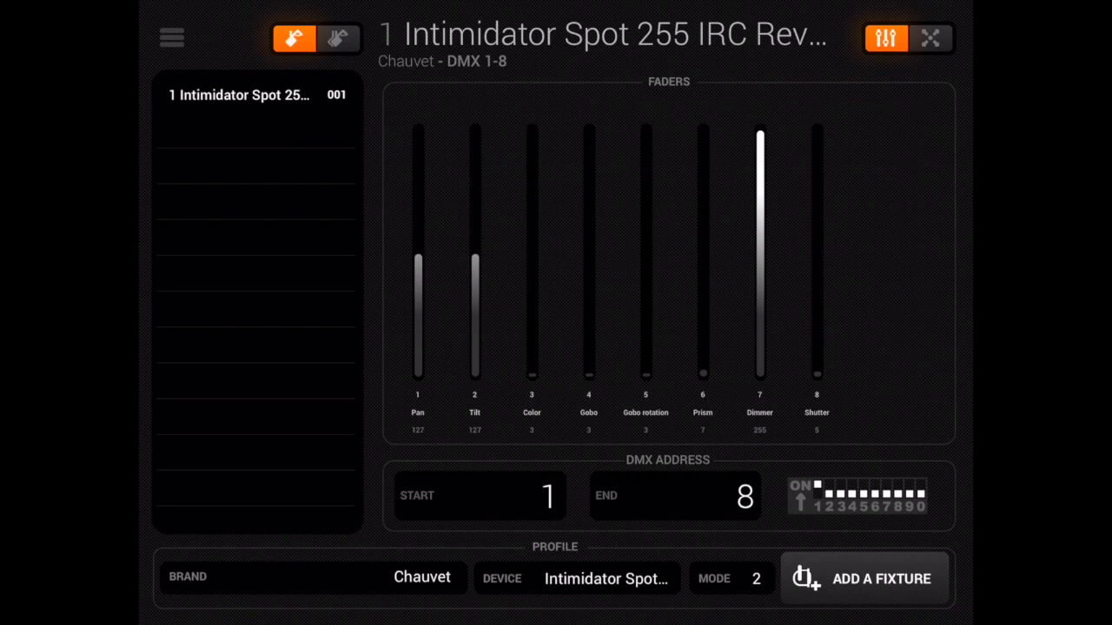
- Return to the live control view and examine the gobo control and the static colour palette for the added fixture
{"action": "left_click", "coordinate": [171, 37]}
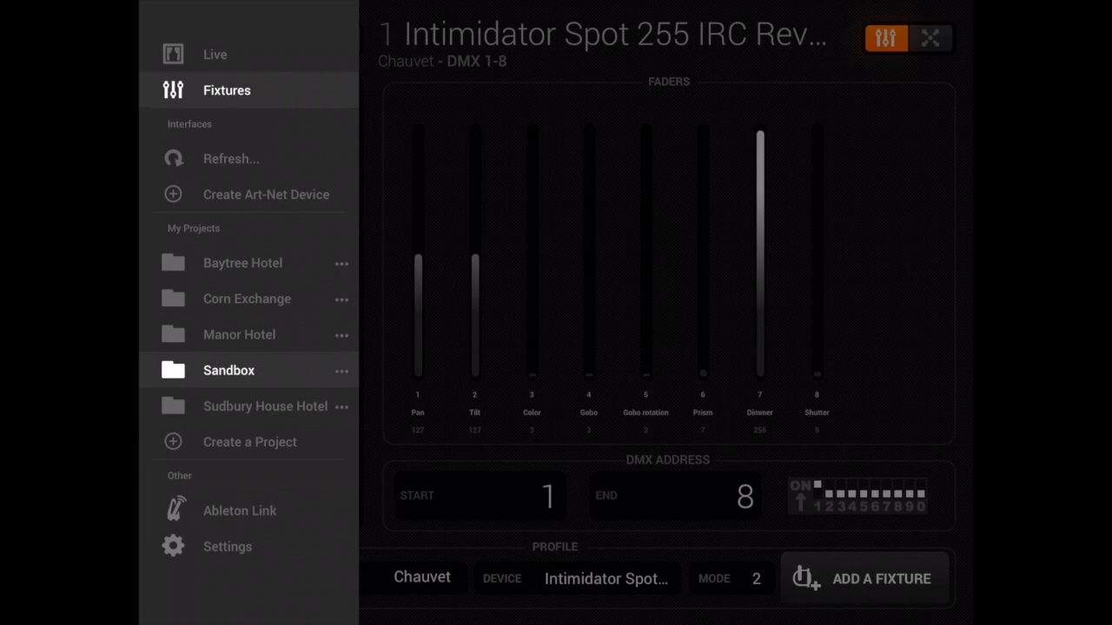
{"action": "left_click", "coordinate": [214, 55]}
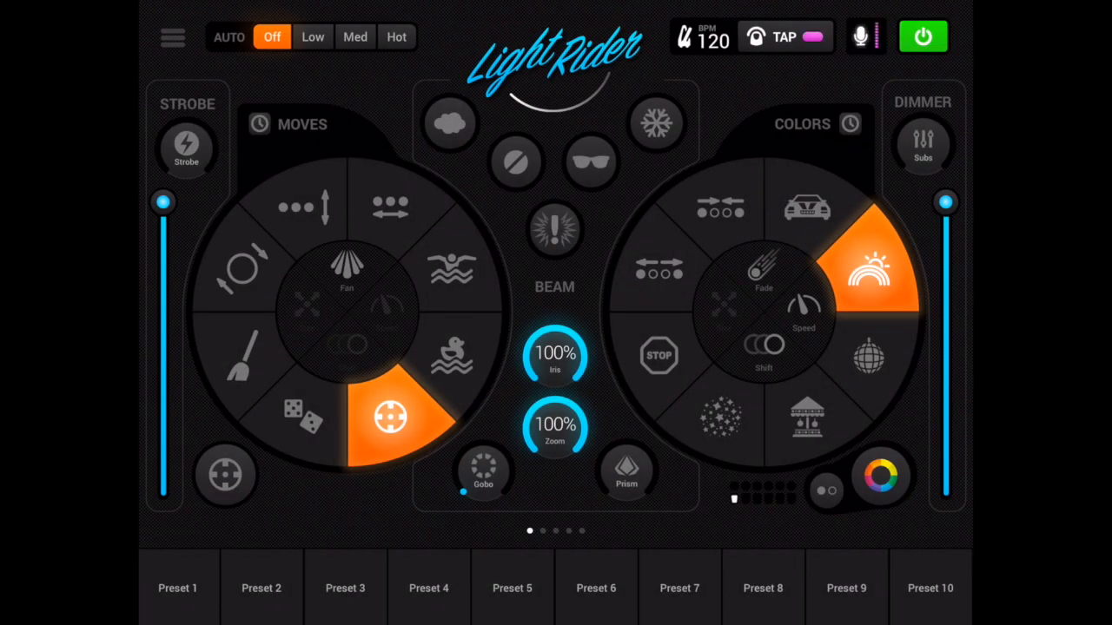
{"action": "left_click", "coordinate": [483, 469]}
{"action": "left_click", "coordinate": [880, 476]}
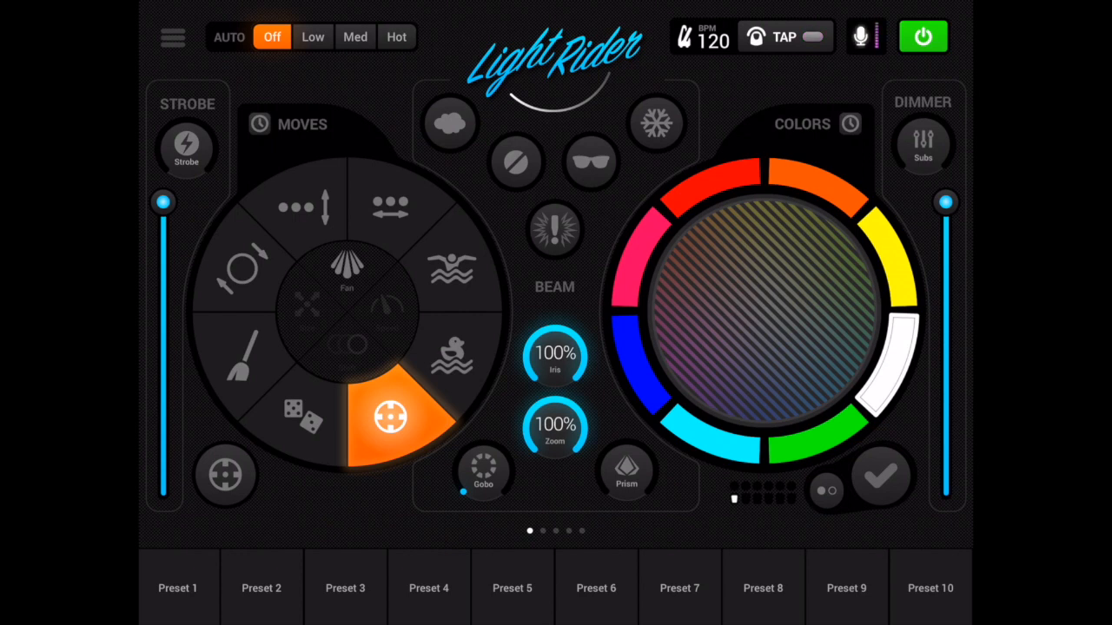
{"action": "left_click", "coordinate": [880, 476]}
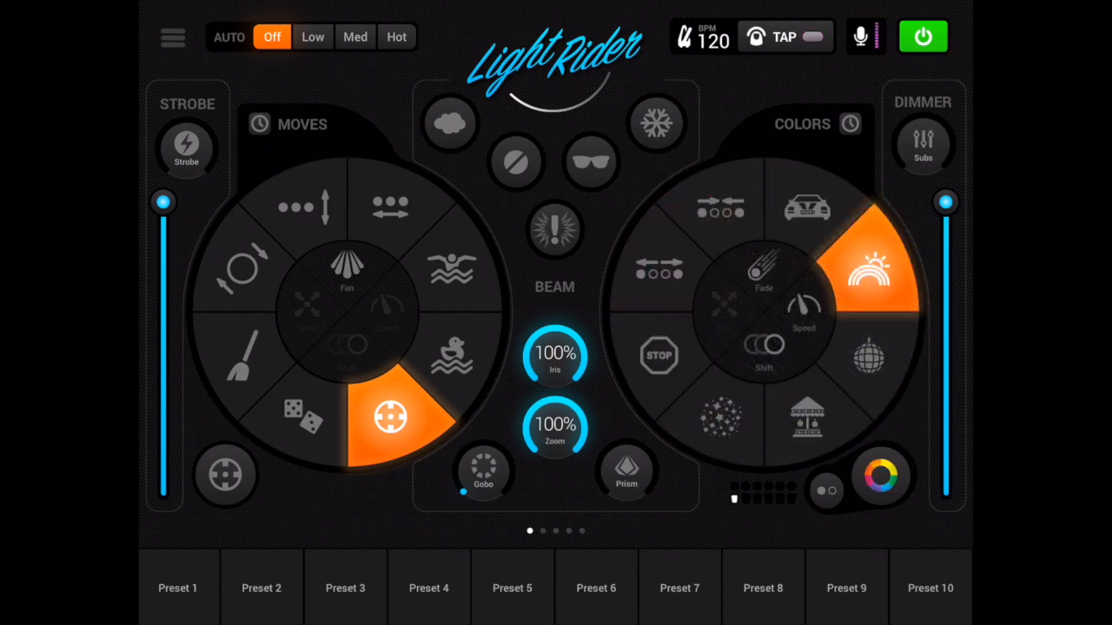
{"action": "left_click", "coordinate": [881, 476]}
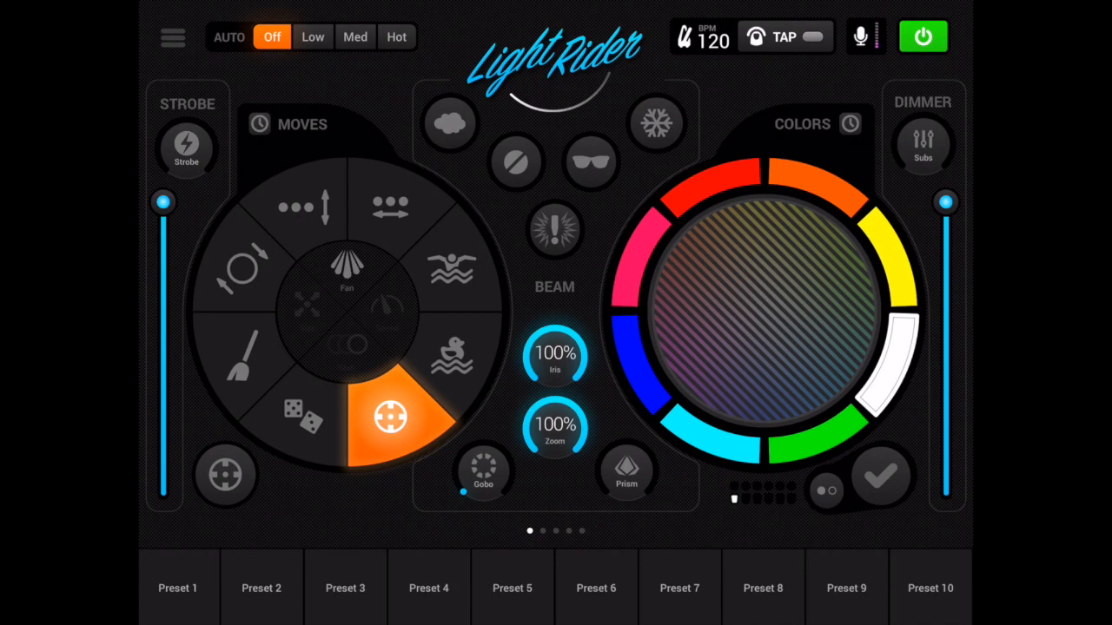
{"action": "left_click", "coordinate": [881, 476]}
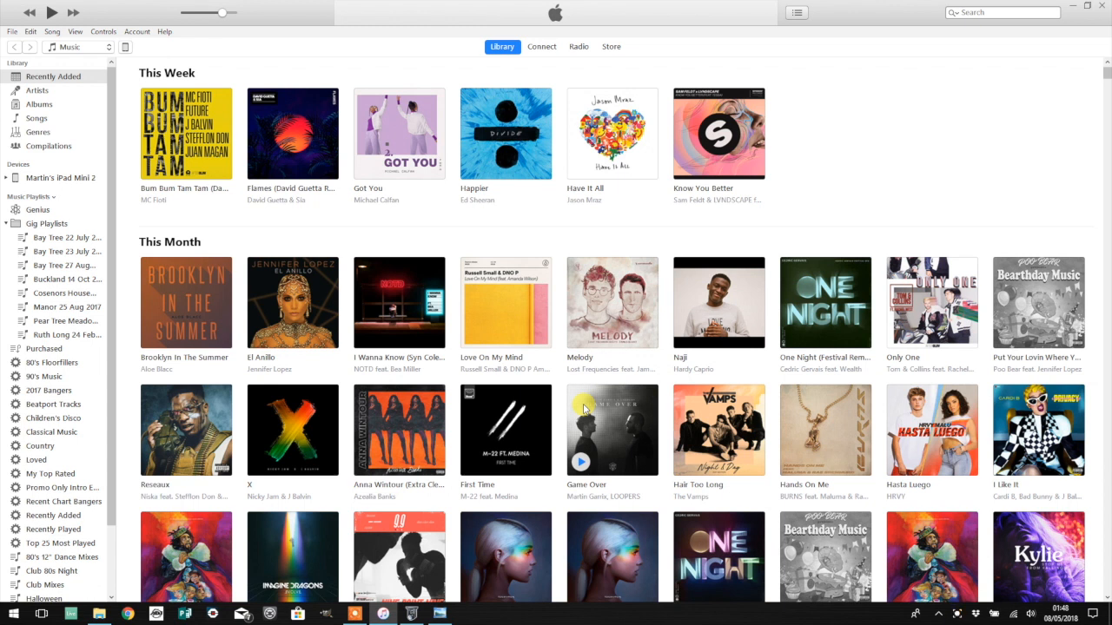
- In iTunes, show the Light Rider documents in the connected iPad's file sharing
{"action": "left_click", "coordinate": [125, 48]}
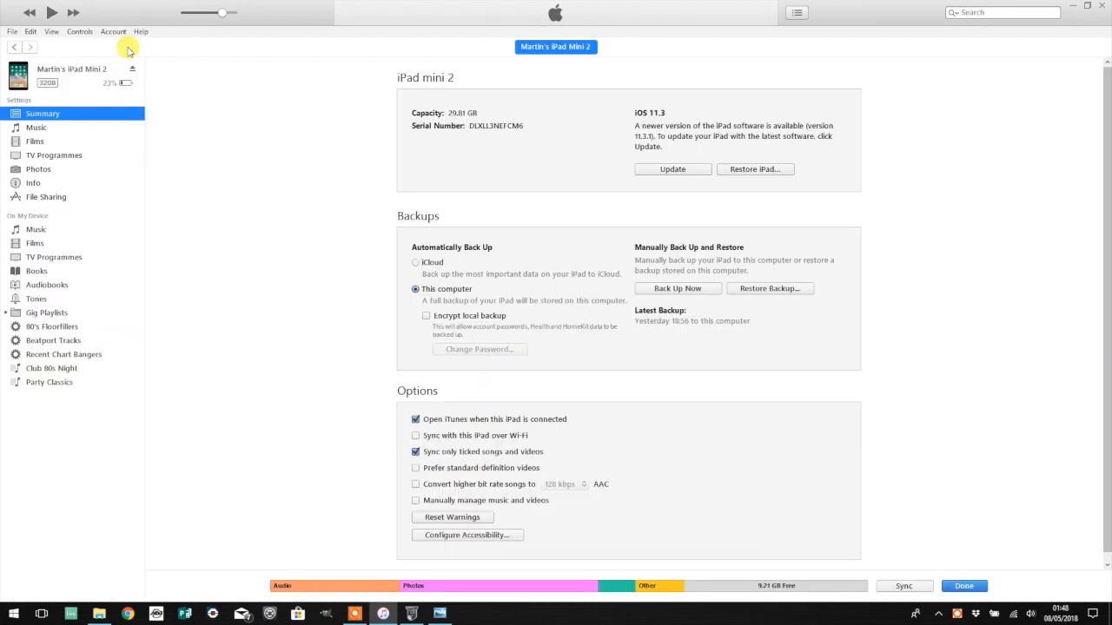
{"action": "left_click", "coordinate": [48, 198]}
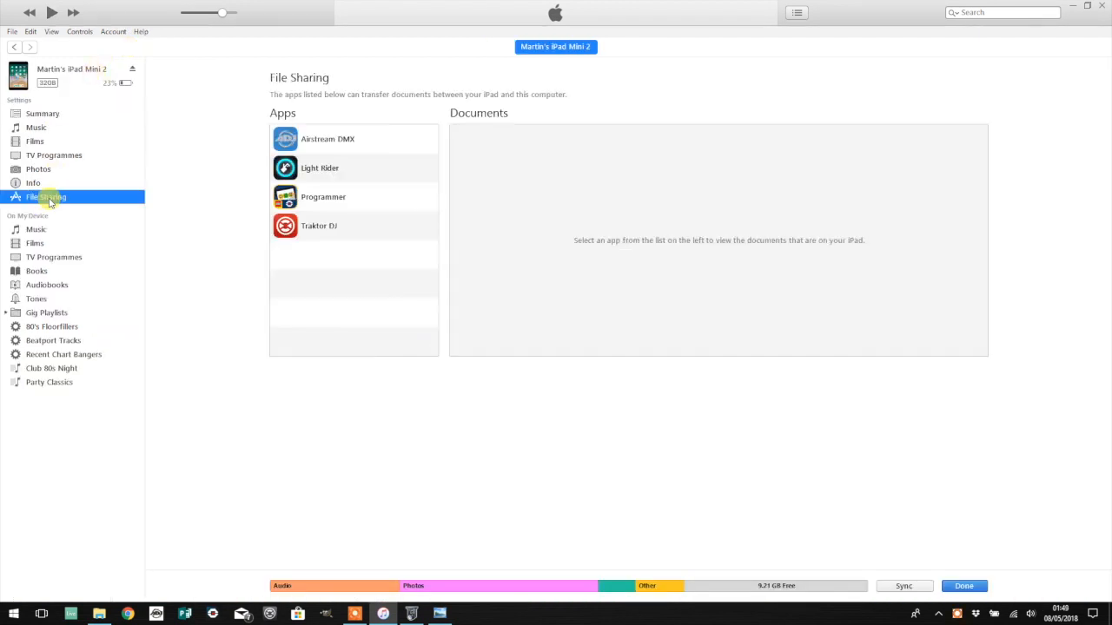
{"action": "left_click", "coordinate": [321, 171]}
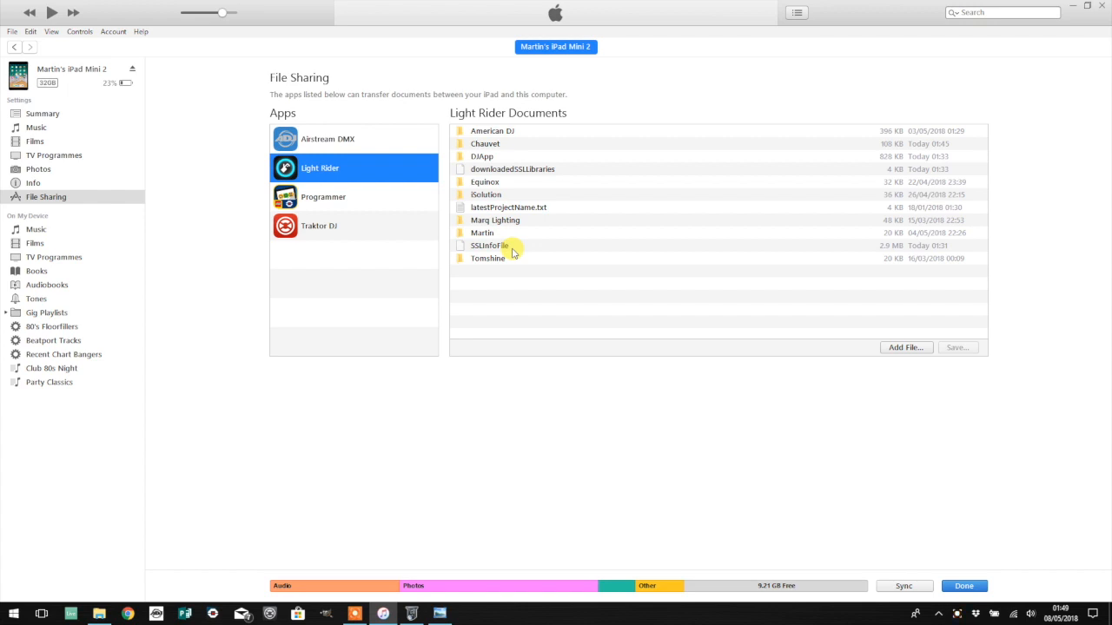
- Save the Chauvet folder from the Light Rider documents into the iPad Backup 7-May 2018 folder on the computer
{"action": "left_click", "coordinate": [499, 149]}
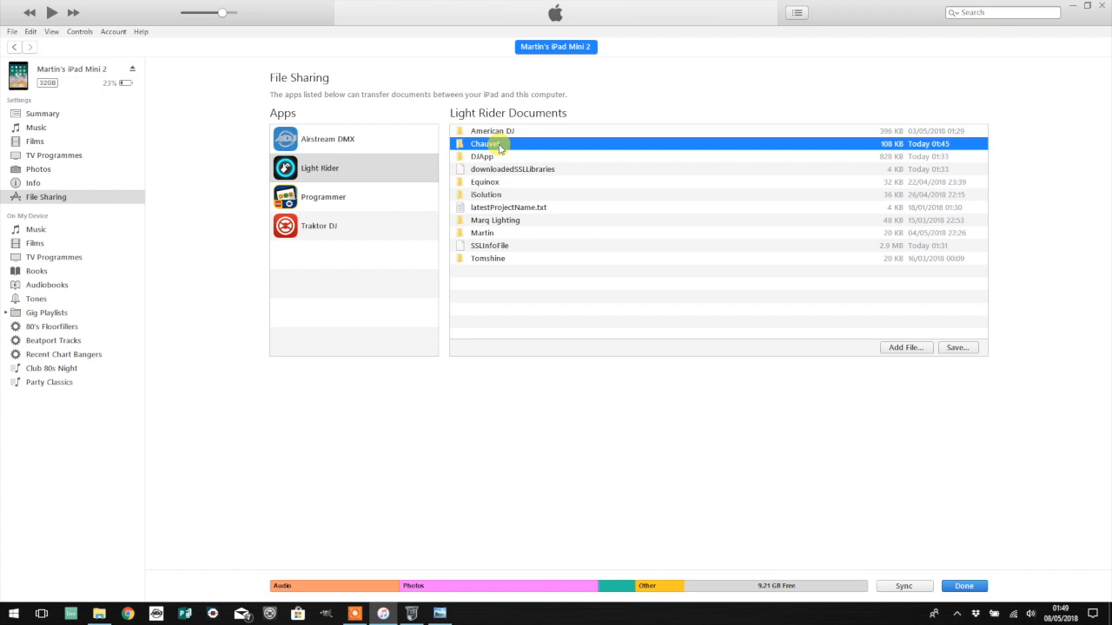
{"action": "left_click", "coordinate": [957, 348]}
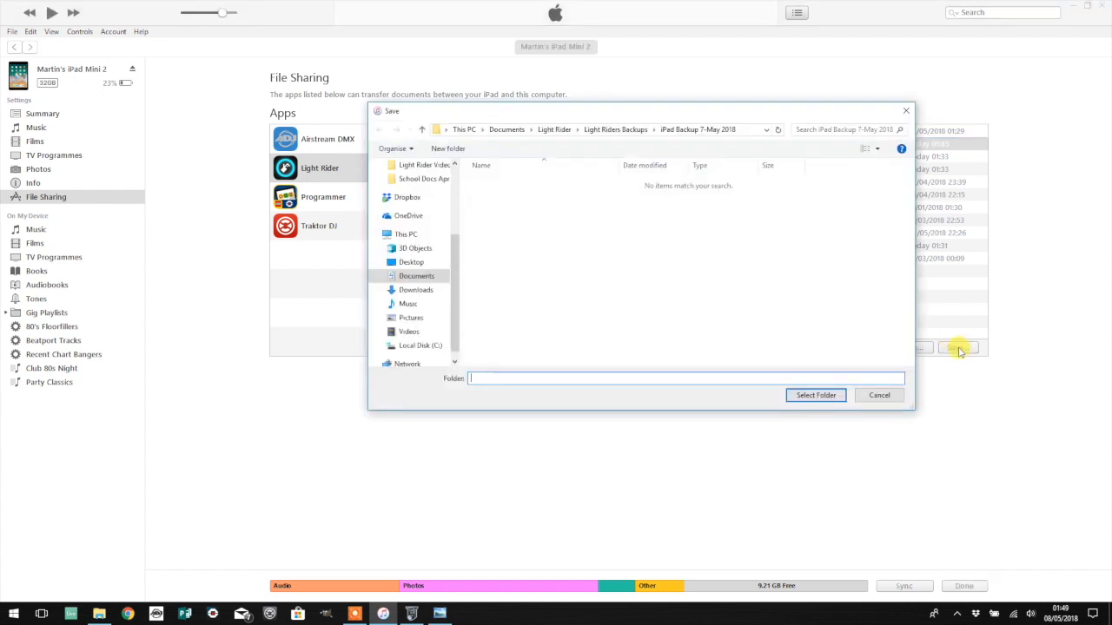
{"action": "left_click", "coordinate": [614, 128]}
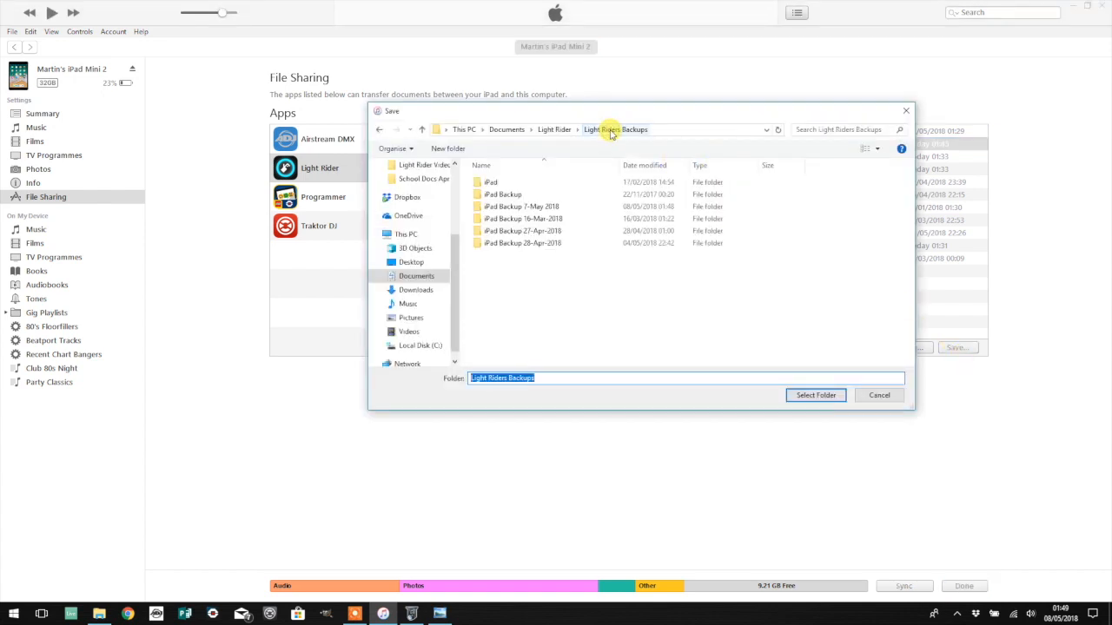
{"action": "double_click", "coordinate": [501, 209]}
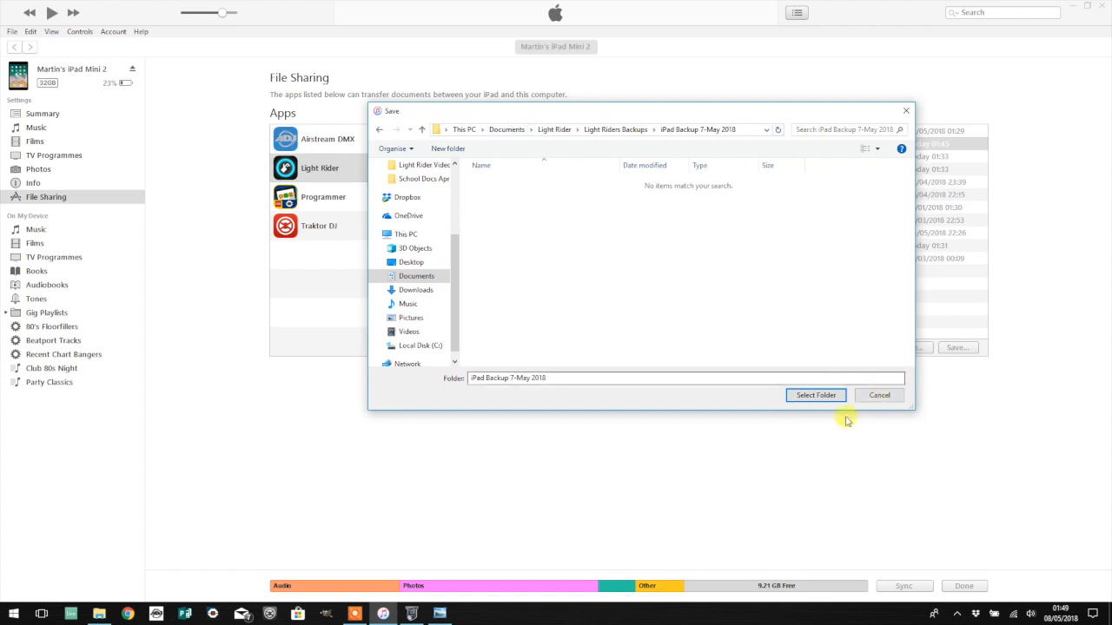
{"action": "left_click", "coordinate": [819, 396]}
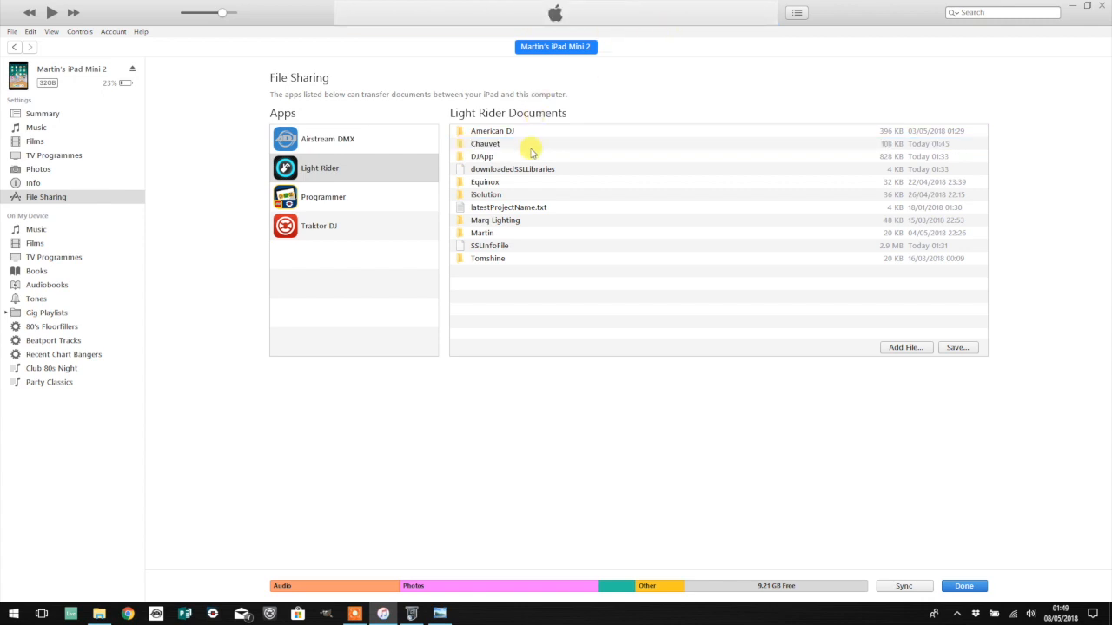
- In File Explorer, check the saved Chauvet folder in iPad Backup 7-May 2018 for the Intimidator Spot 255 IRC Rev 2 file
{"action": "left_click", "coordinate": [100, 615]}
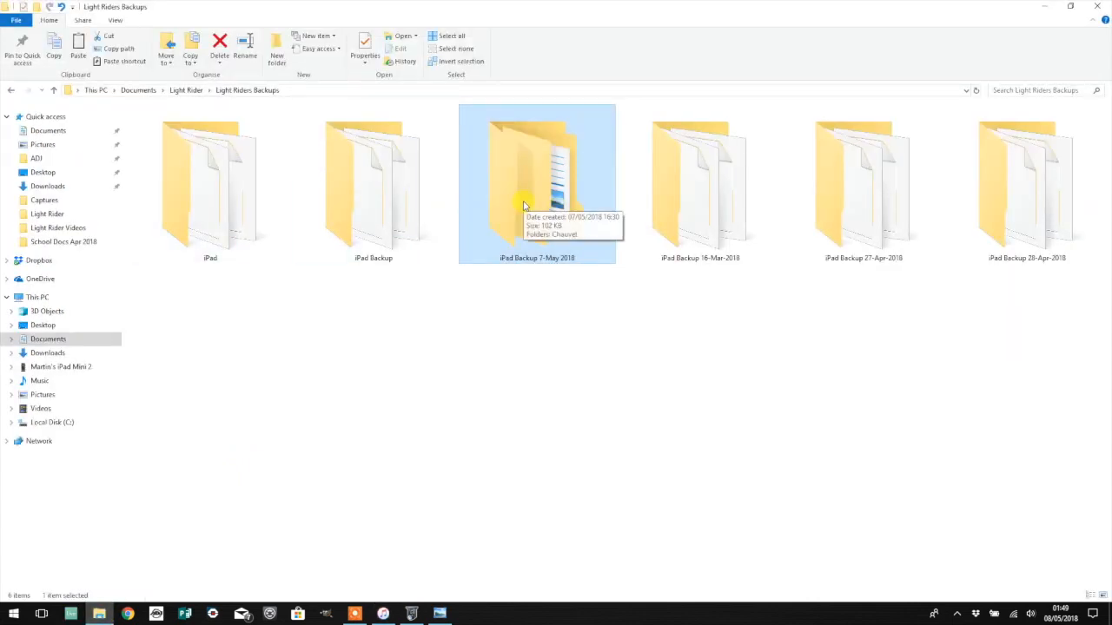
{"action": "double_click", "coordinate": [524, 204]}
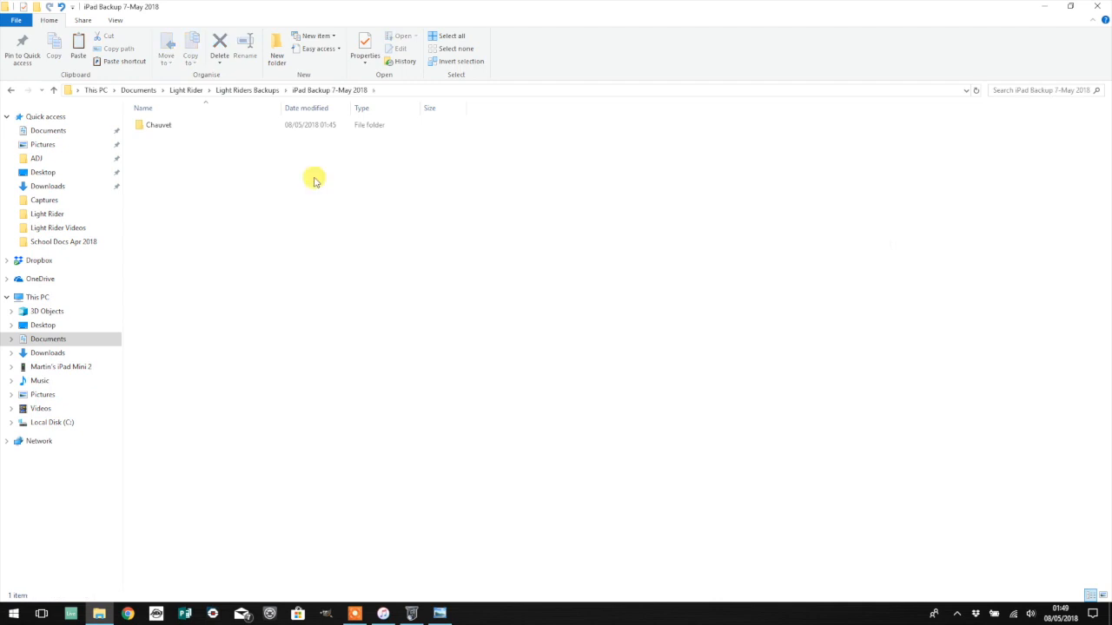
{"action": "double_click", "coordinate": [144, 128]}
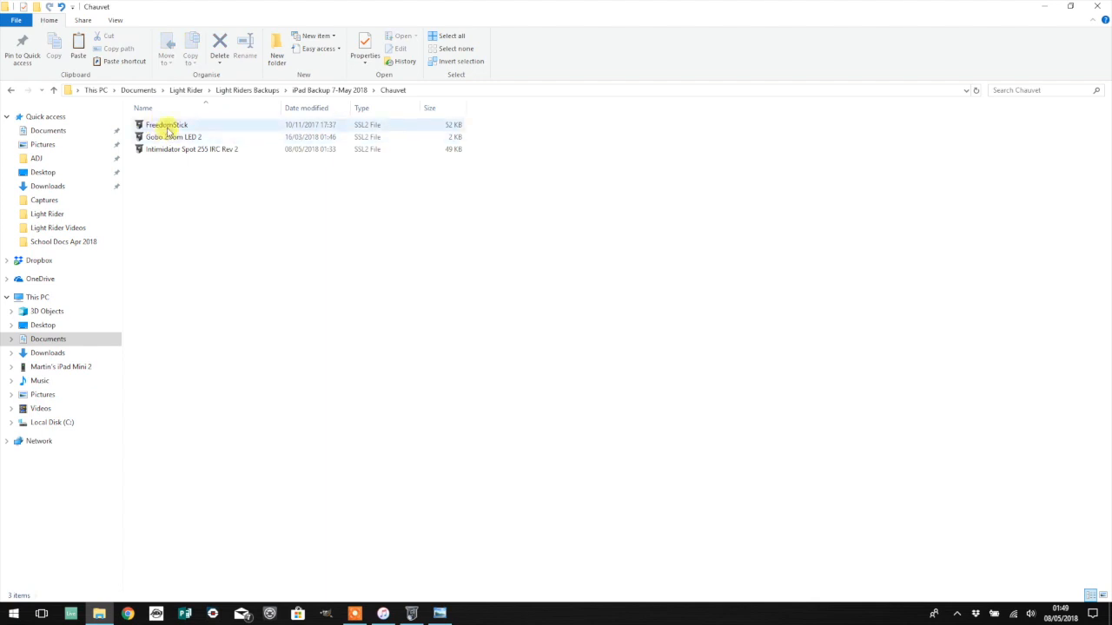
{"action": "left_click", "coordinate": [159, 151]}
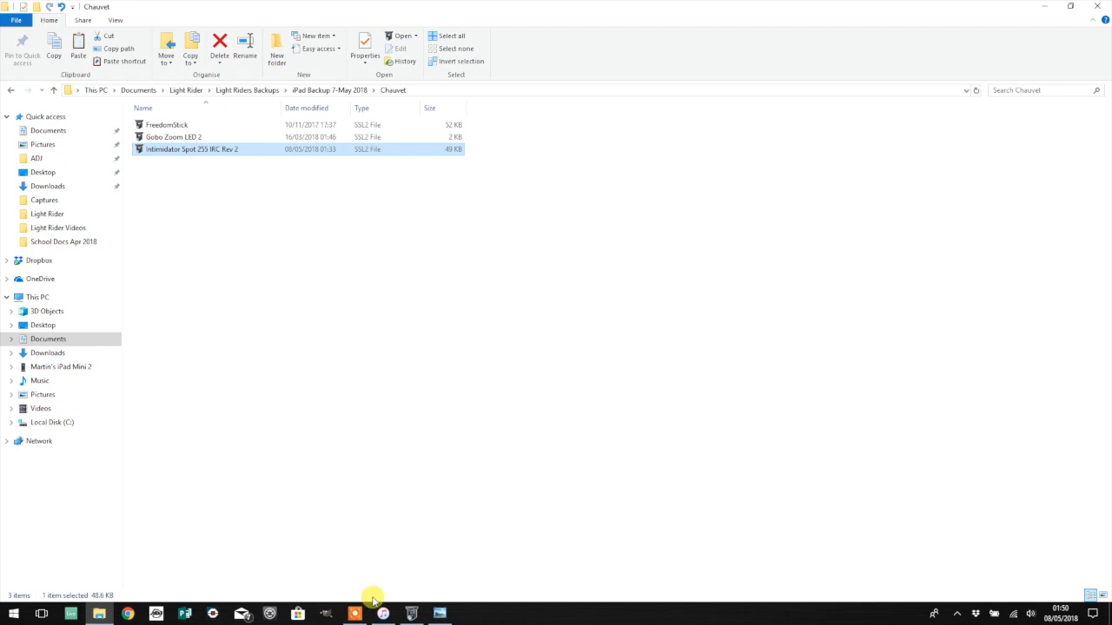
- In the Library Editor, open Intimidator Spot 255 IRC Rev 2 from the Chauvet folder in Light Riders Backups, iPad Backup 7-May 2018
{"action": "left_click", "coordinate": [412, 614]}
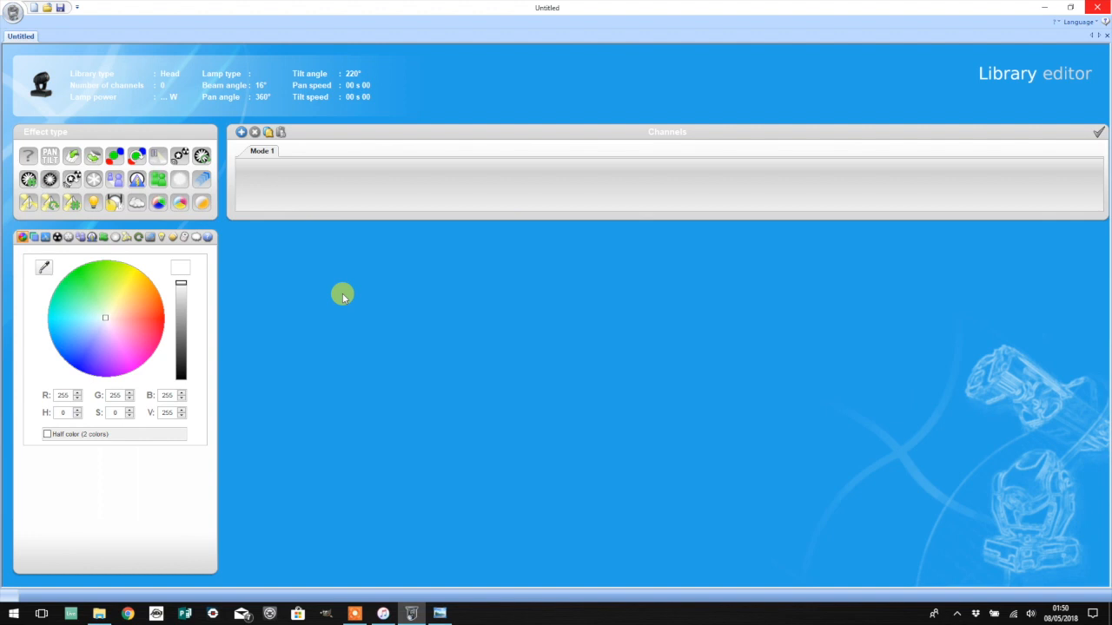
{"action": "left_click", "coordinate": [47, 10]}
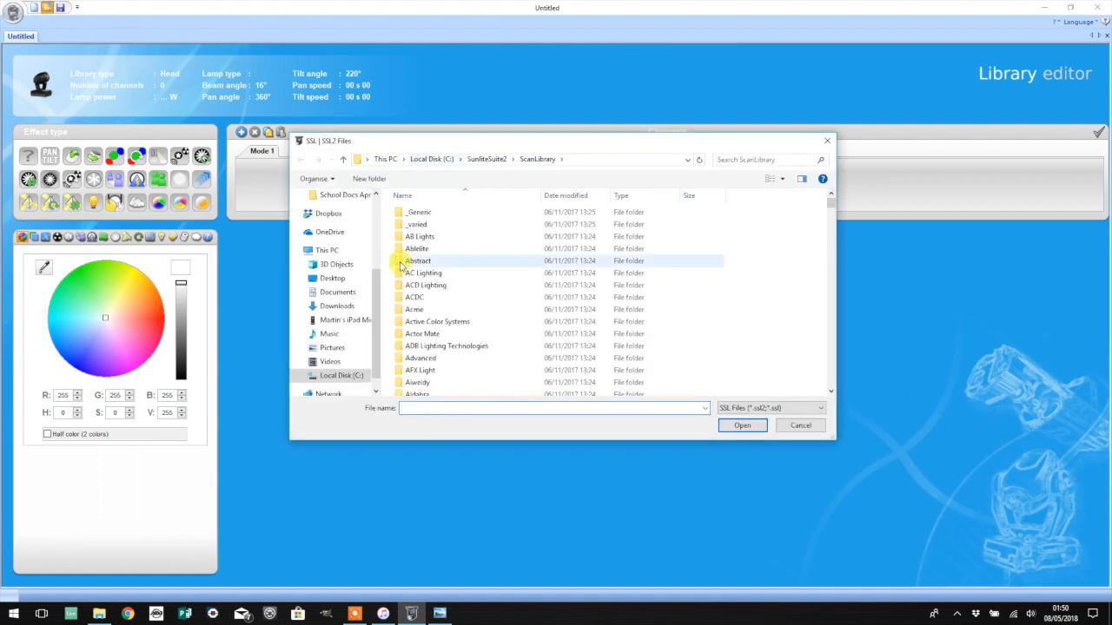
{"action": "scroll", "coordinate": [360, 287], "scroll_direction": "up", "scroll_amount": 3}
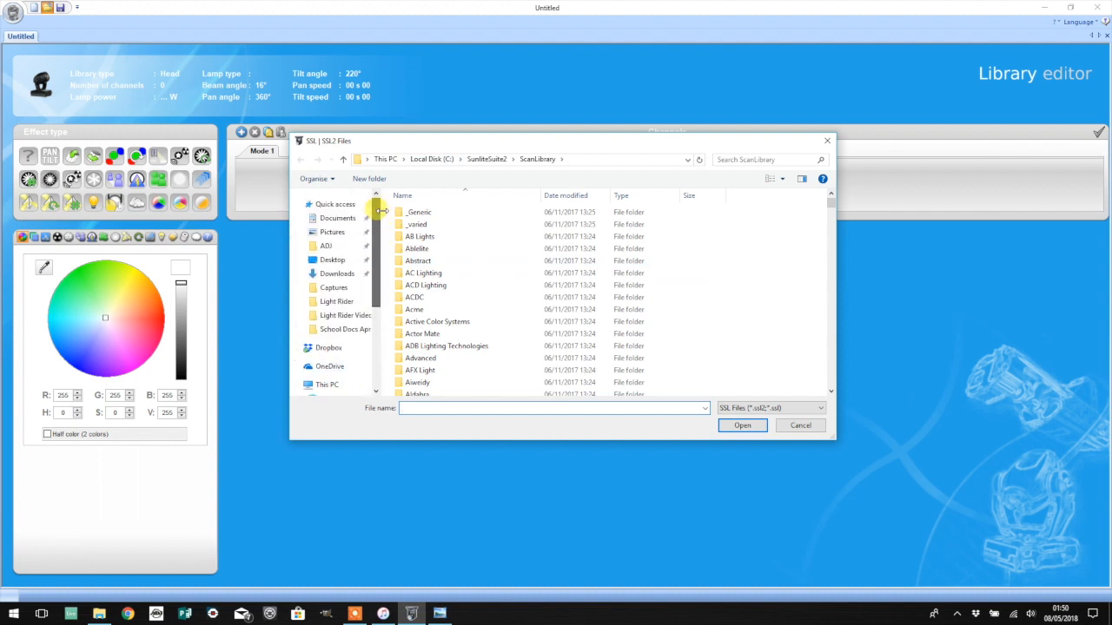
{"action": "left_click", "coordinate": [334, 304]}
{"action": "left_click", "coordinate": [601, 236]}
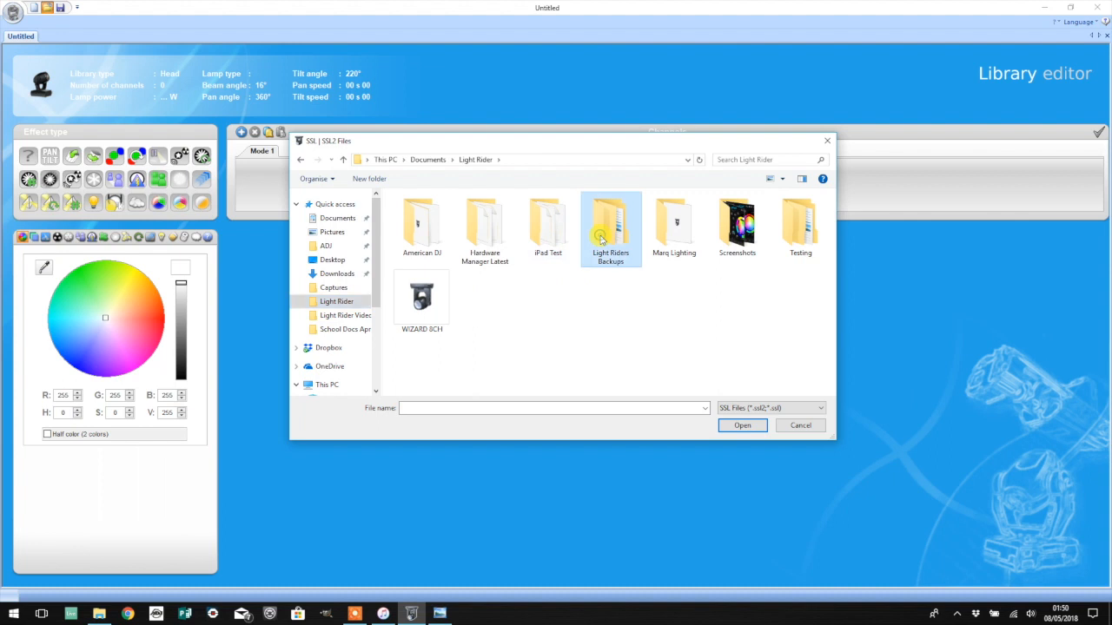
{"action": "double_click", "coordinate": [601, 236]}
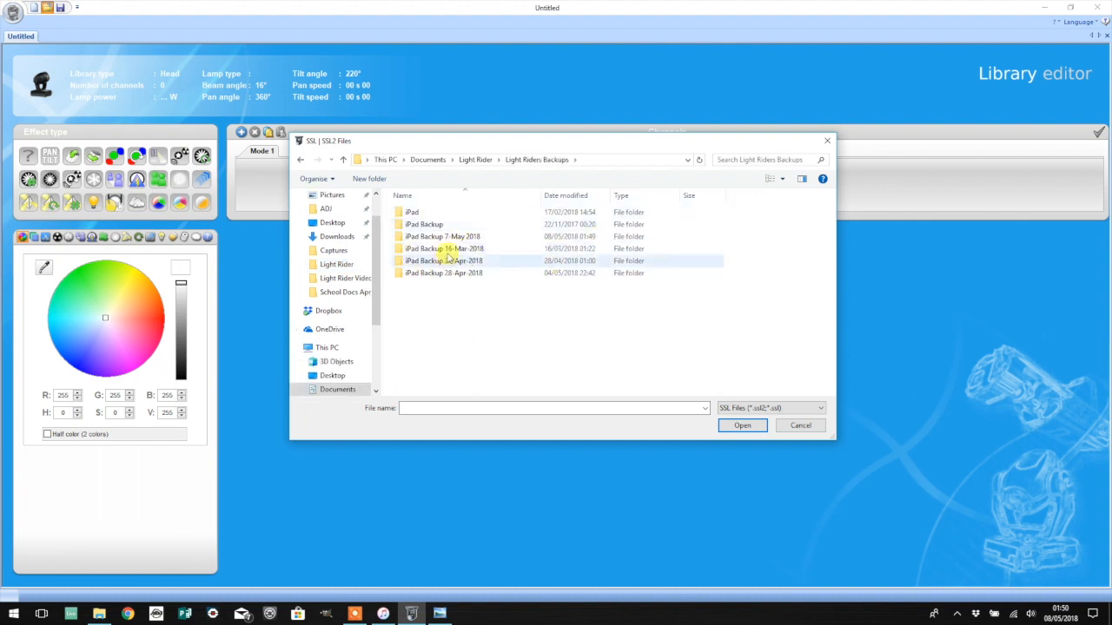
{"action": "double_click", "coordinate": [443, 239]}
{"action": "double_click", "coordinate": [402, 212]}
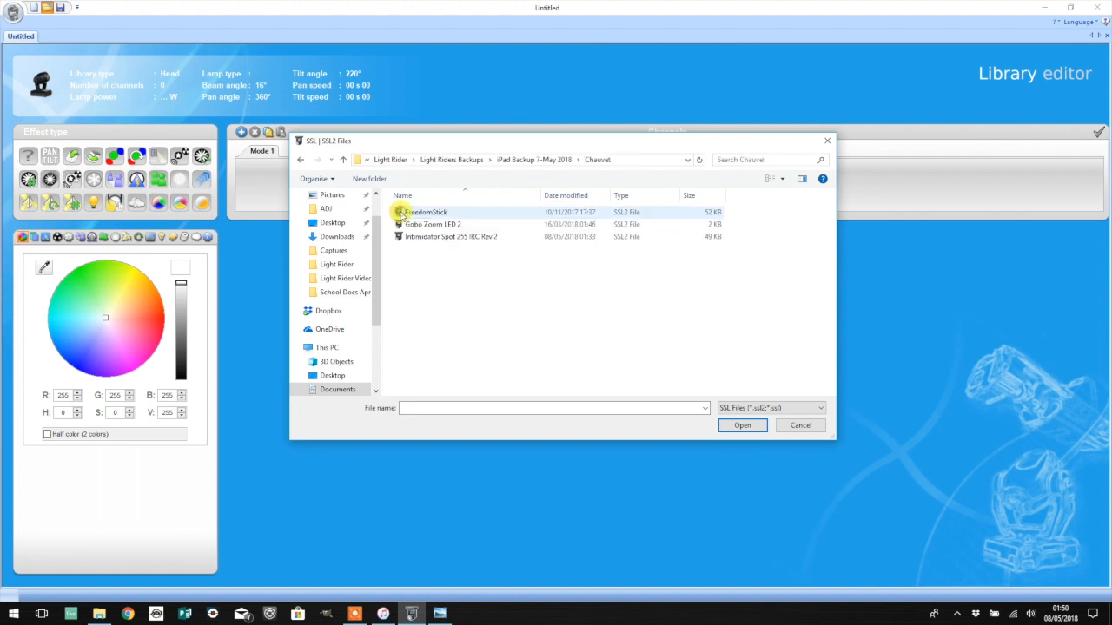
{"action": "left_click", "coordinate": [430, 236]}
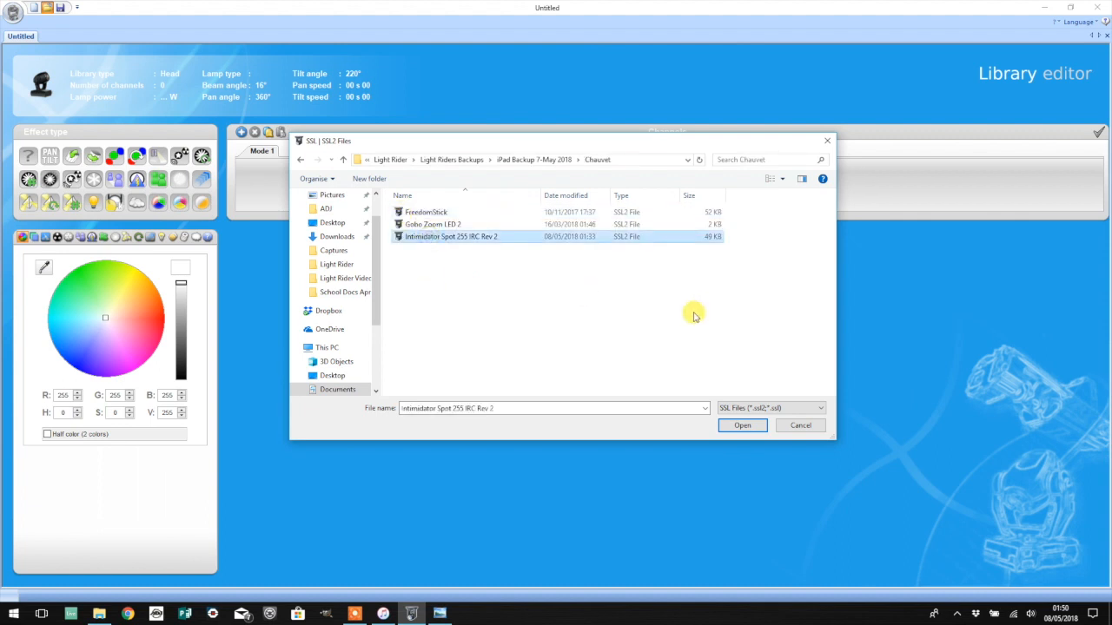
{"action": "left_click", "coordinate": [753, 430]}
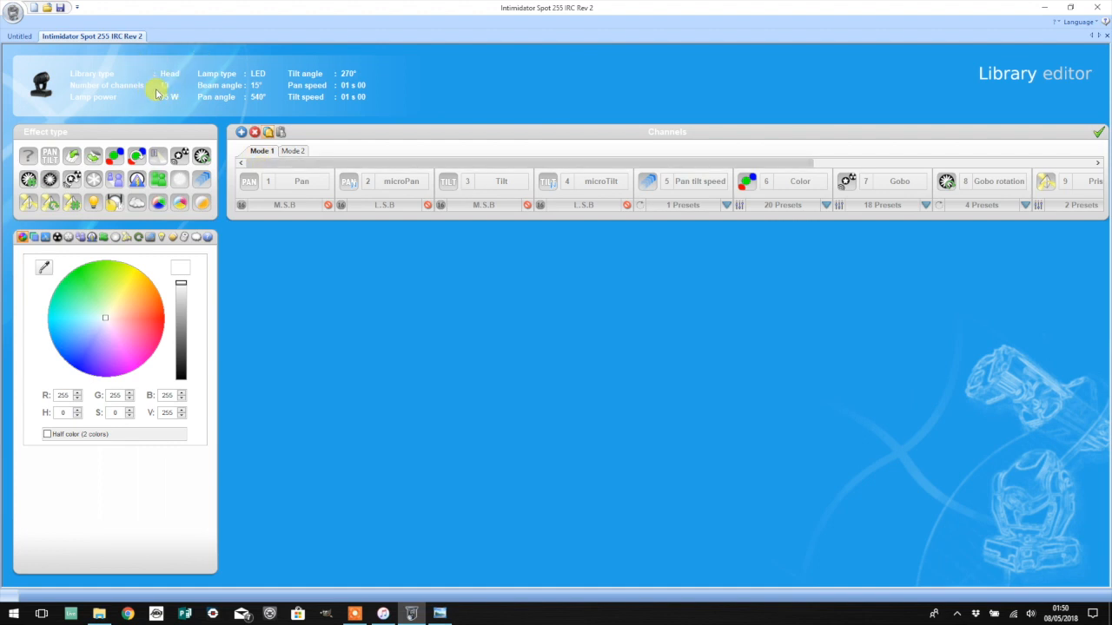
- Switch the fixture profile to Mode 2 and inspect its Pan and Tilt channels
{"action": "left_click", "coordinate": [299, 153]}
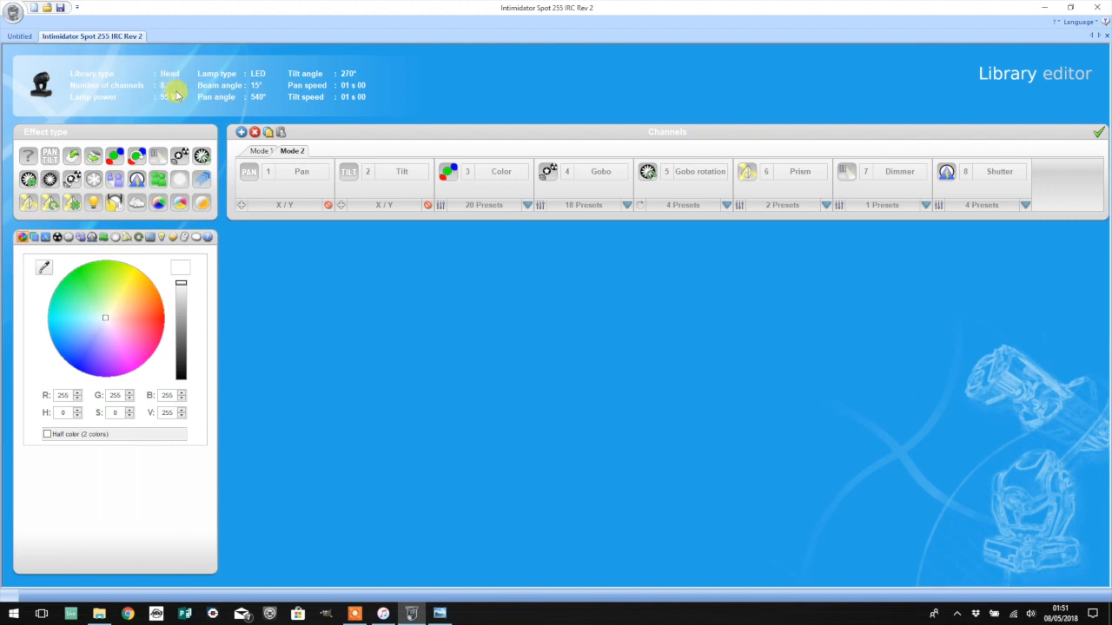
{"action": "left_click", "coordinate": [295, 178]}
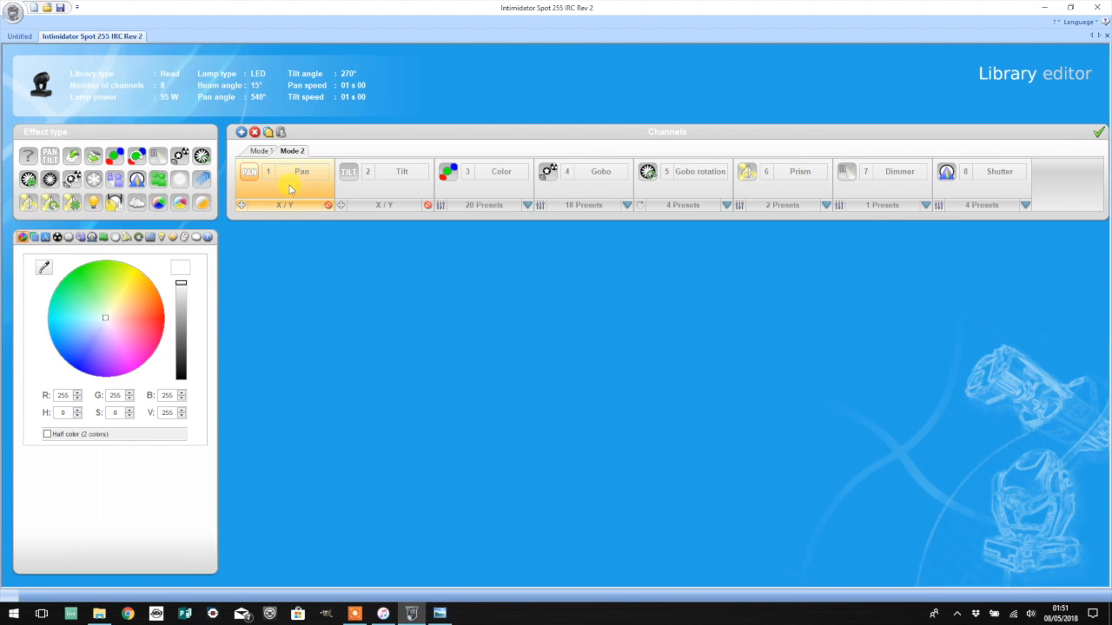
{"action": "left_click", "coordinate": [388, 179]}
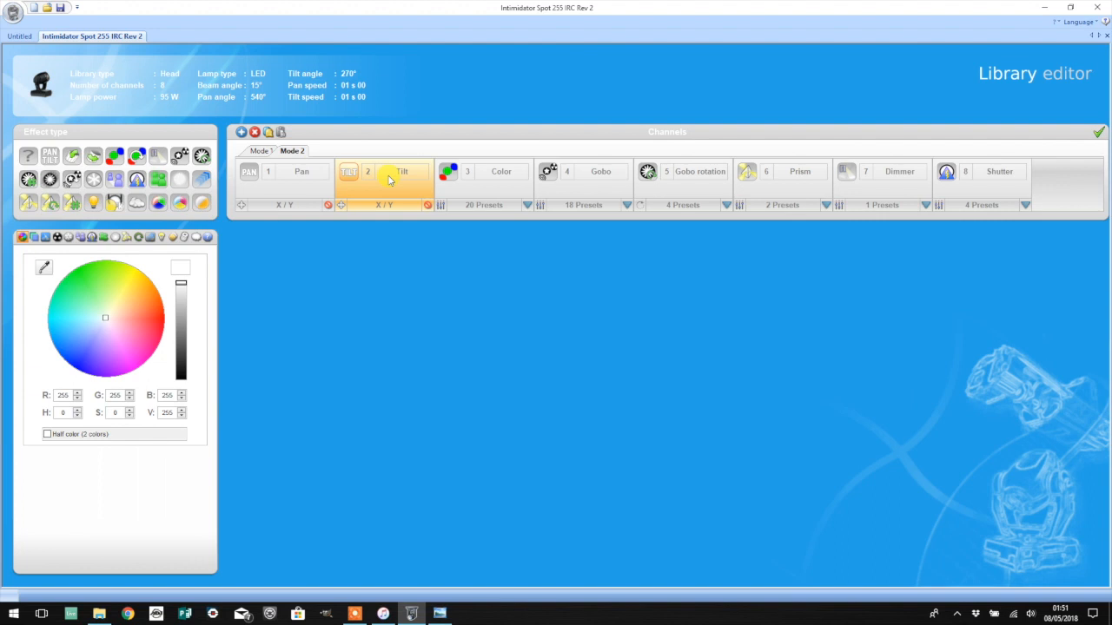
{"action": "left_click", "coordinate": [291, 186]}
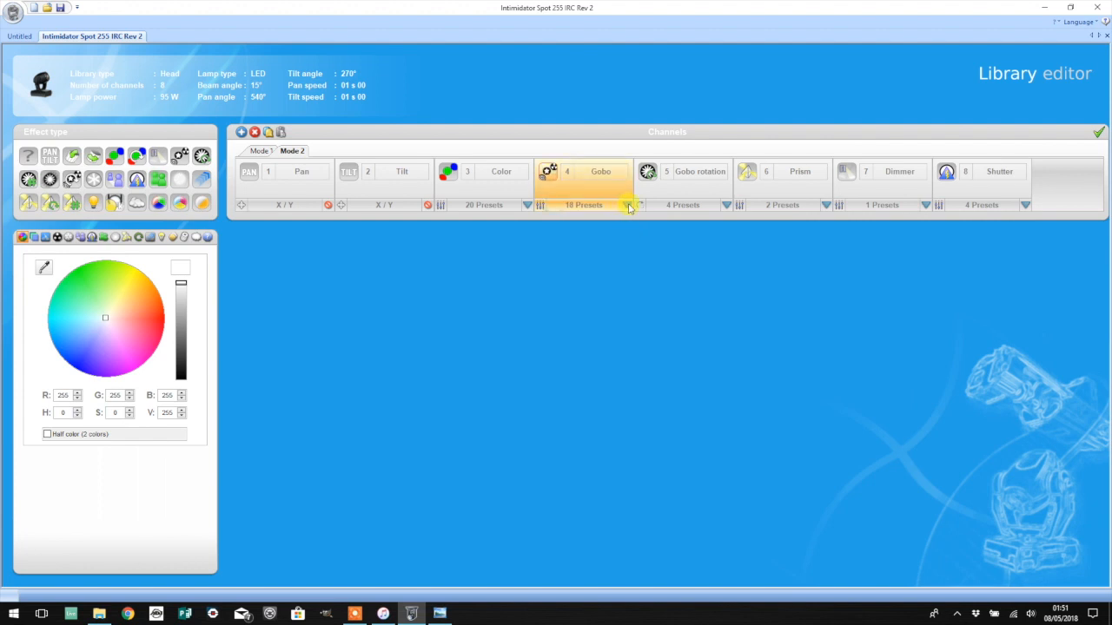
- In Mode 2's Gobo channel, rename the Gobo 1, Gobo 2 and Gobo 3 presets as Necklace, Flowers and Swirls
{"action": "left_click", "coordinate": [628, 206]}
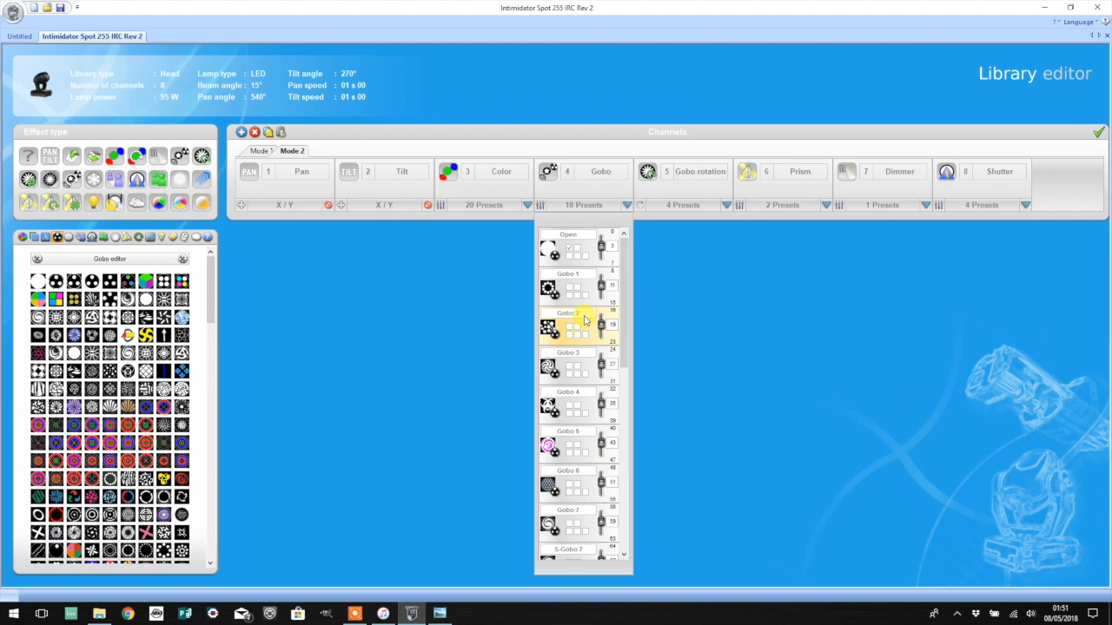
{"action": "double_click", "coordinate": [576, 273]}
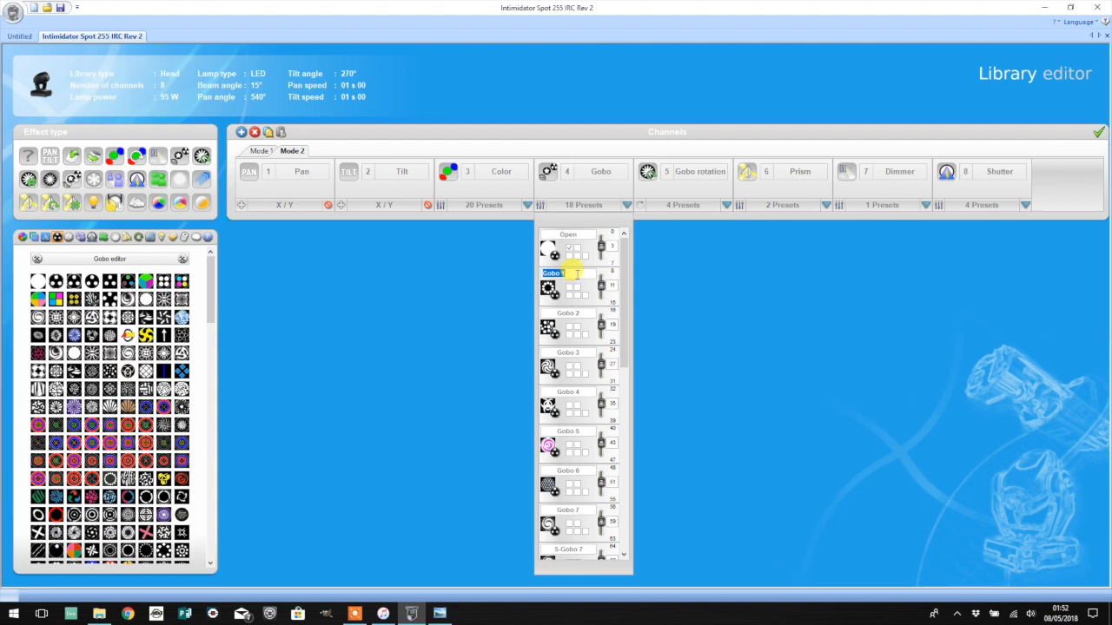
{"action": "type", "text": "Necklace"}
{"action": "left_click", "coordinate": [577, 312]}
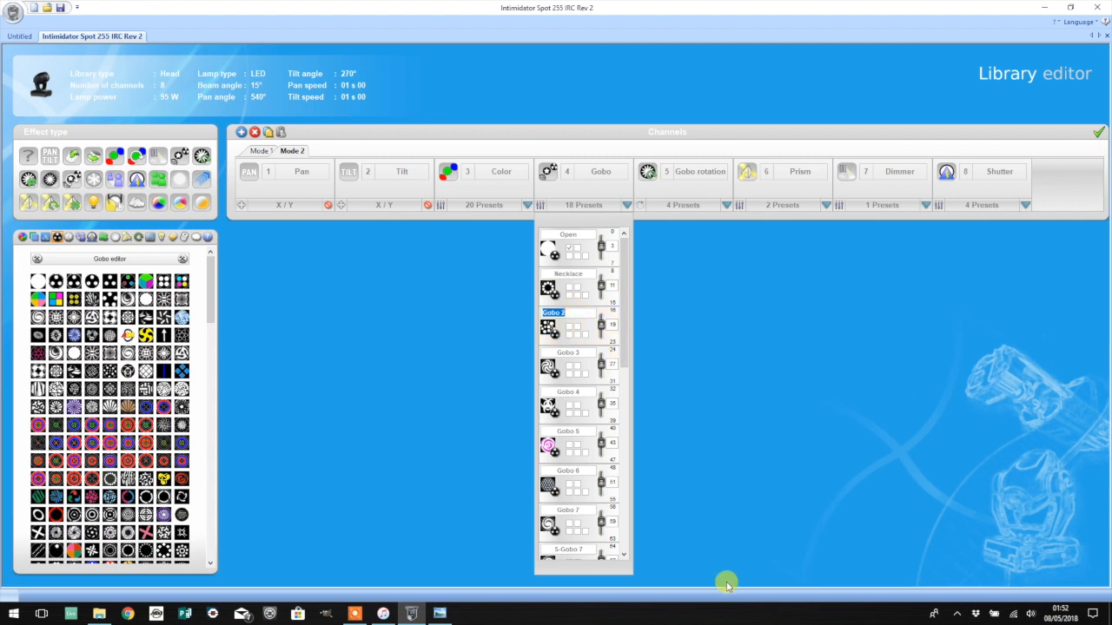
{"action": "type", "text": "Flowers"}
{"action": "left_click", "coordinate": [575, 351]}
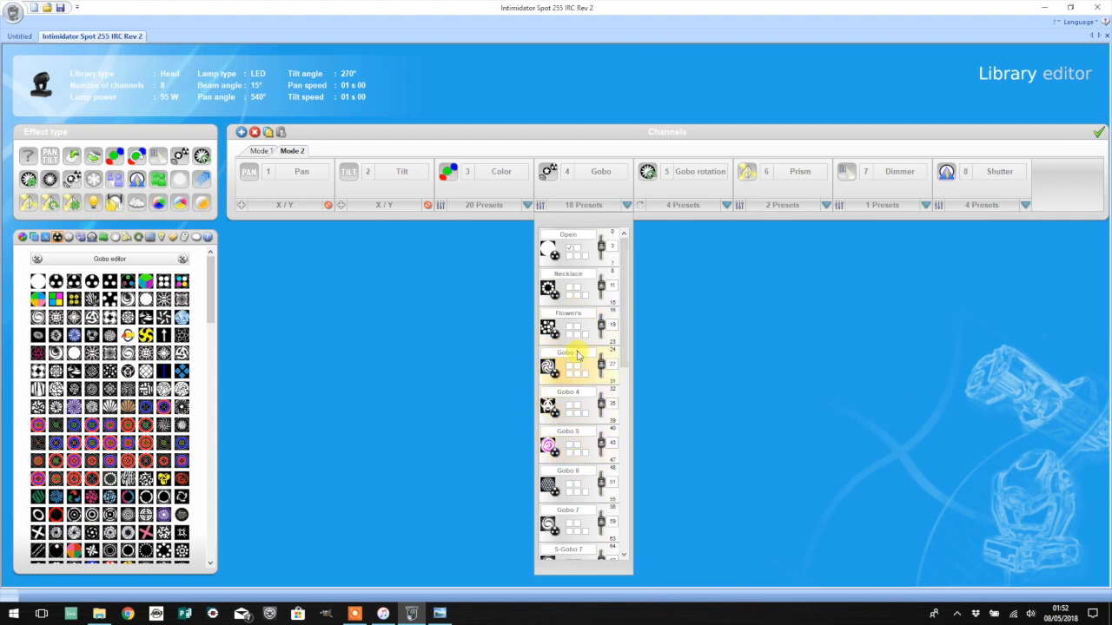
{"action": "type", "text": "Sw"}
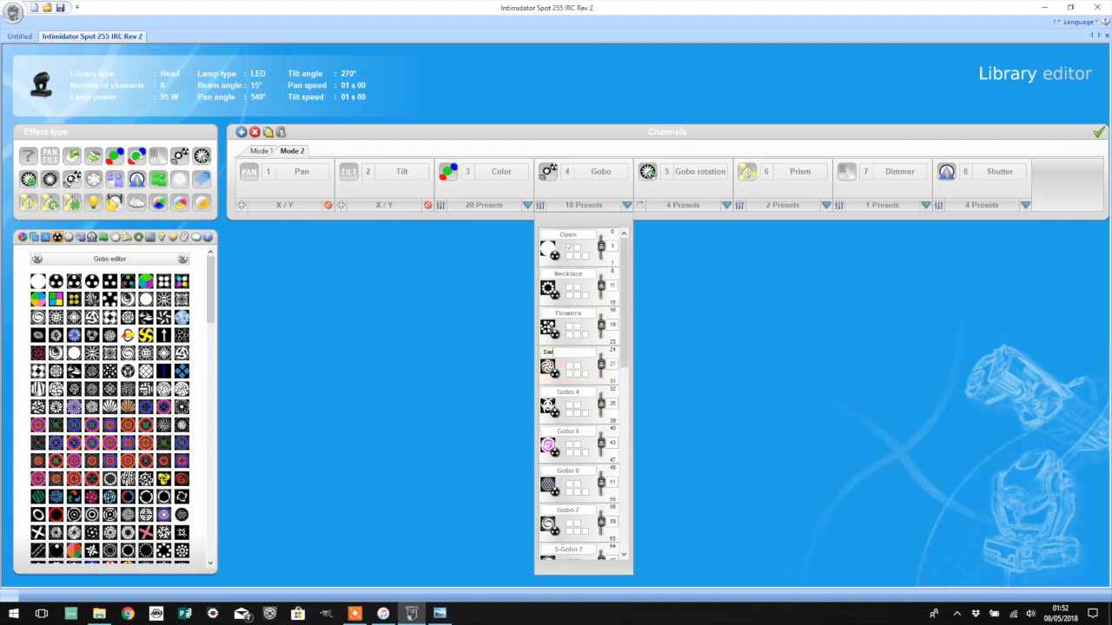
{"action": "type", "text": "irls"}
- Rename the Gobo 4, Gobo 5 and Gobo 6 presets as Circles, Rose and Mesh, and collapse the Gobo channel's presets
{"action": "left_click", "coordinate": [569, 391]}
{"action": "type", "text": "Circles"}
{"action": "left_click", "coordinate": [599, 423]}
{"action": "left_click", "coordinate": [573, 431]}
{"action": "type", "text": "Rose"}
{"action": "left_click", "coordinate": [575, 472]}
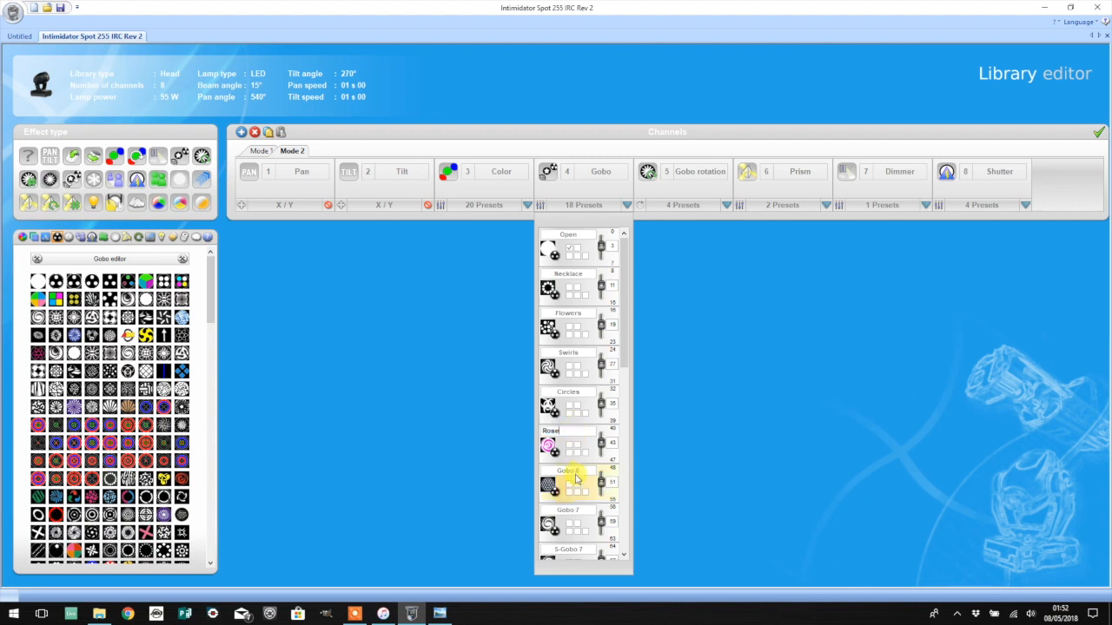
{"action": "type", "text": "Mesh"}
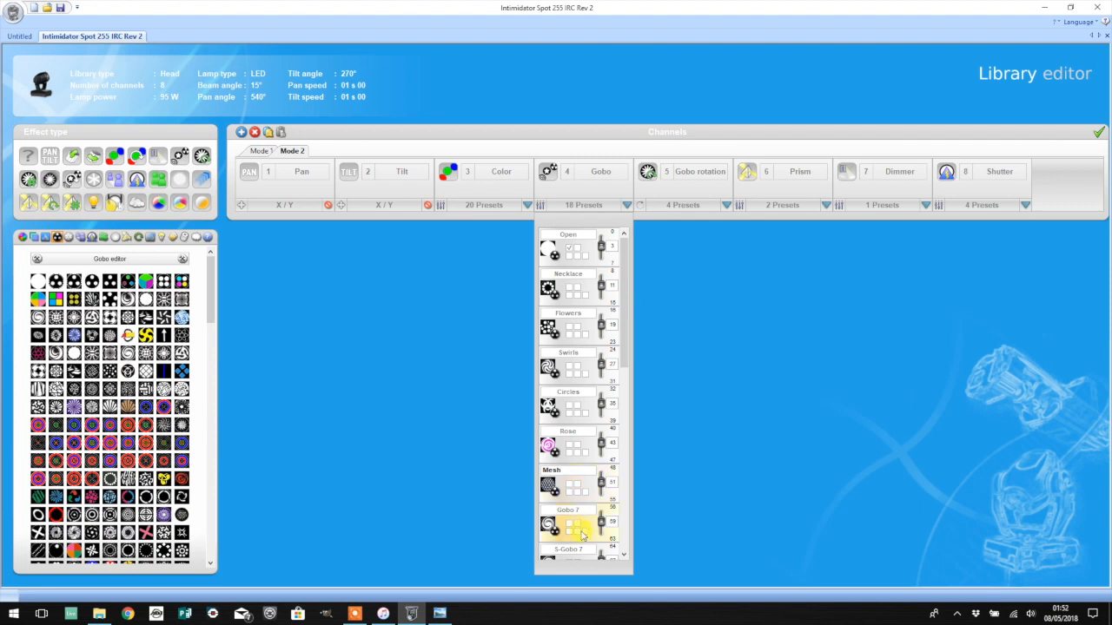
{"action": "key", "text": "Return"}
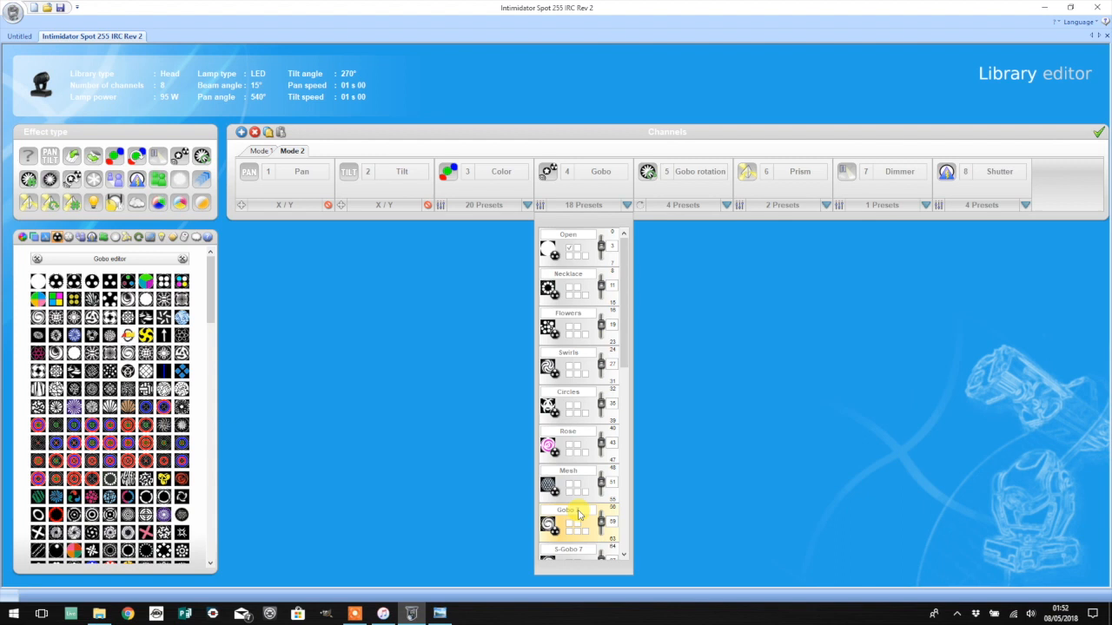
{"action": "left_click", "coordinate": [628, 205]}
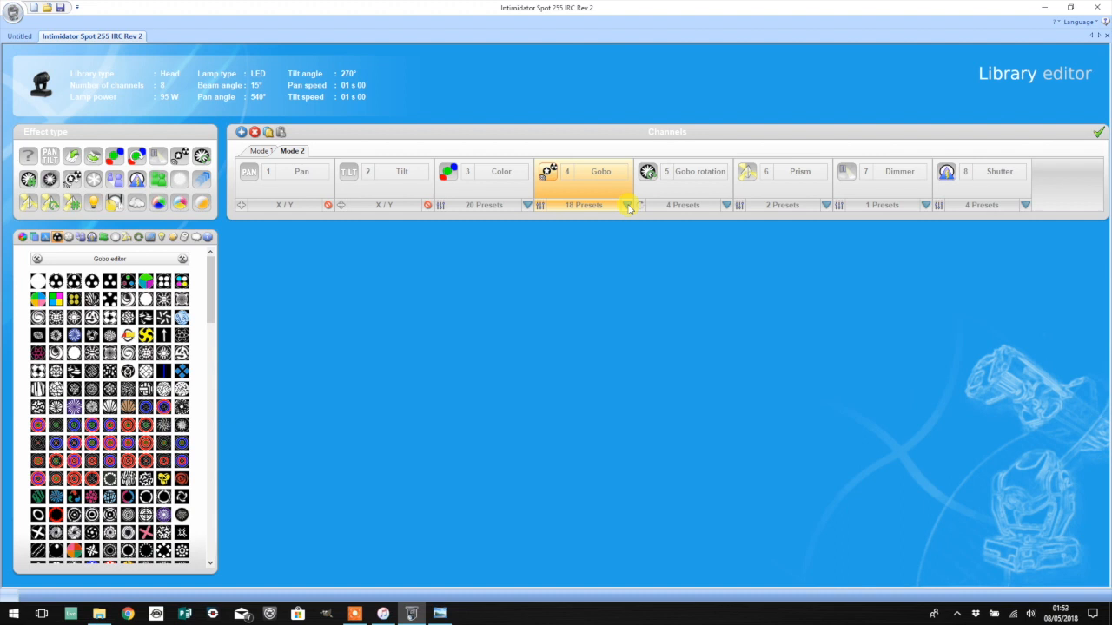
- Check the Color channel's White preset RGB values against the White segment of the Light Rider Colour Wheel image in Windows Photo Viewer
{"action": "left_click", "coordinate": [527, 206]}
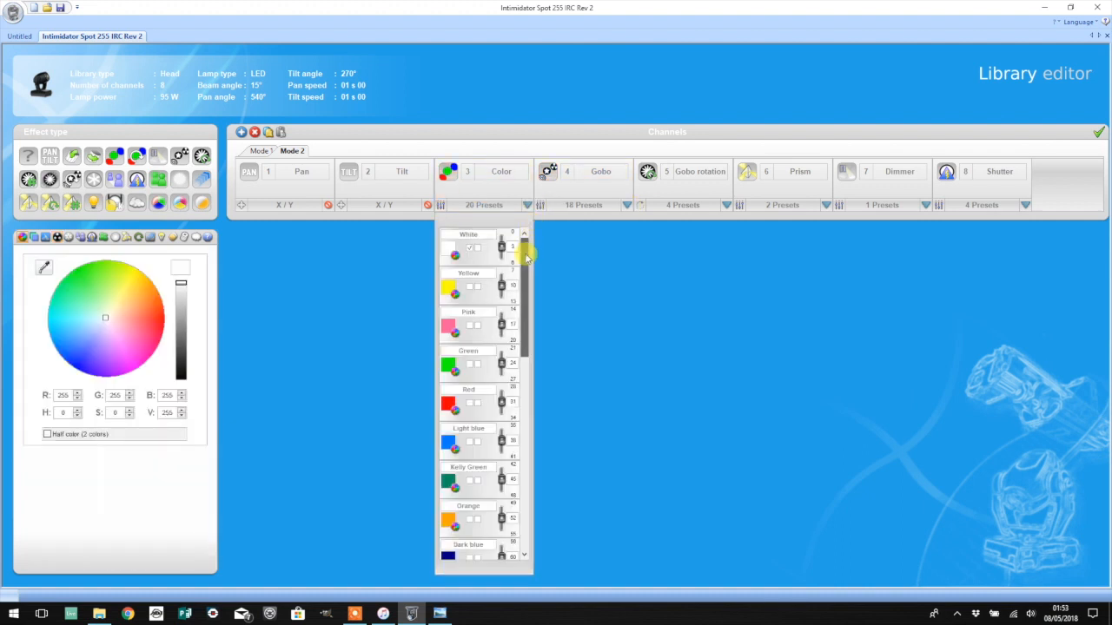
{"action": "mouse_move", "coordinate": [527, 243]}
{"action": "left_mouse_down"}
{"action": "mouse_move", "coordinate": [529, 318]}
{"action": "mouse_move", "coordinate": [541, 301]}
{"action": "mouse_move", "coordinate": [527, 248]}
{"action": "left_mouse_up"}
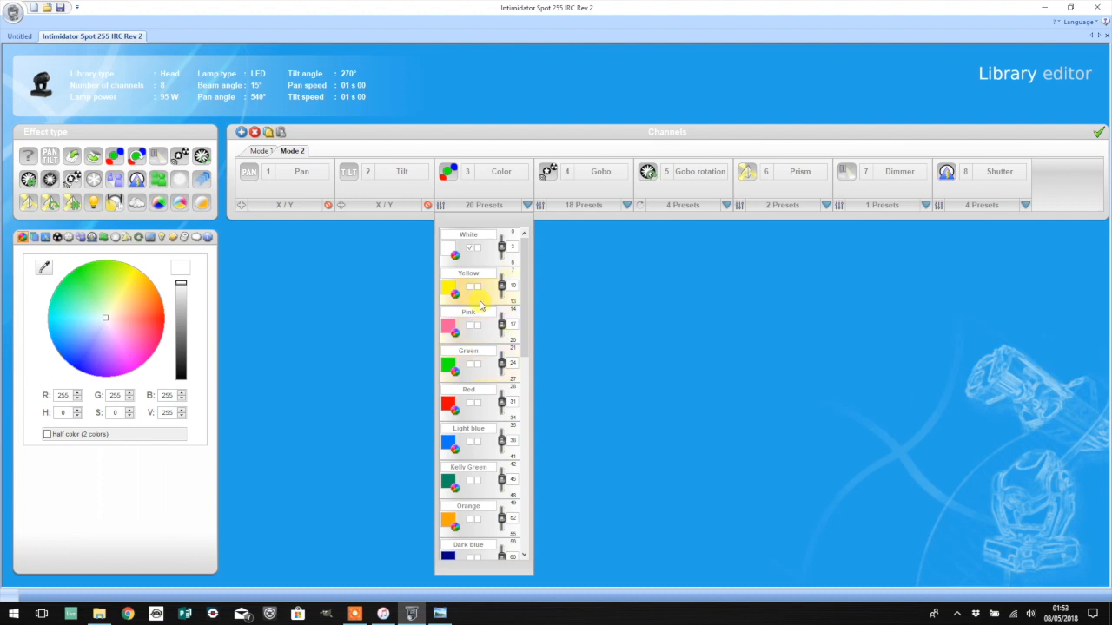
{"action": "right_click", "coordinate": [449, 252]}
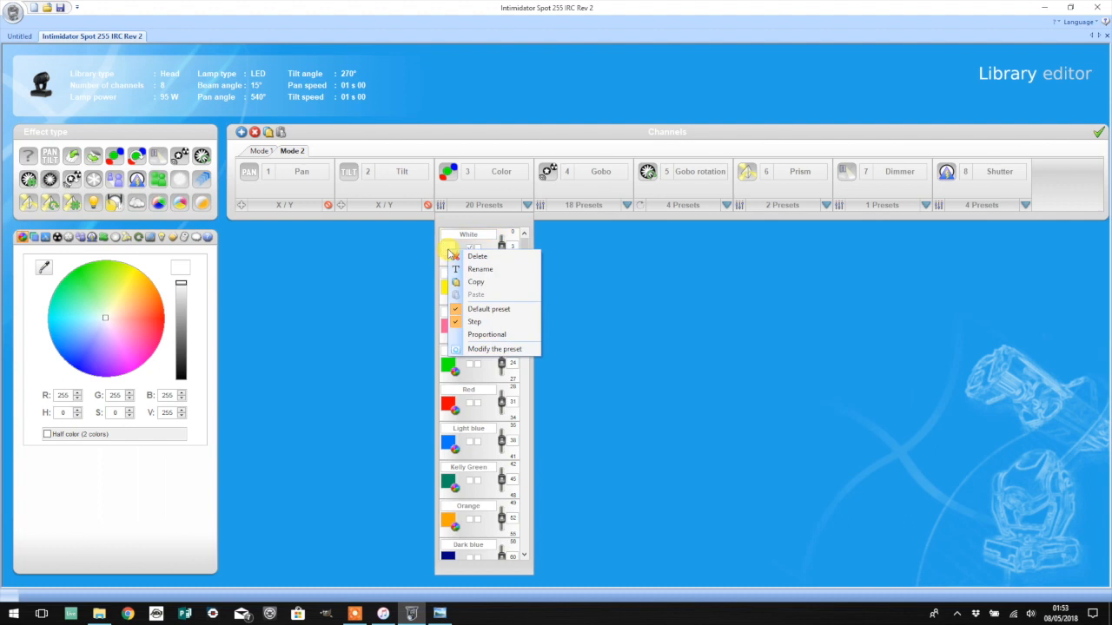
{"action": "left_click", "coordinate": [500, 349]}
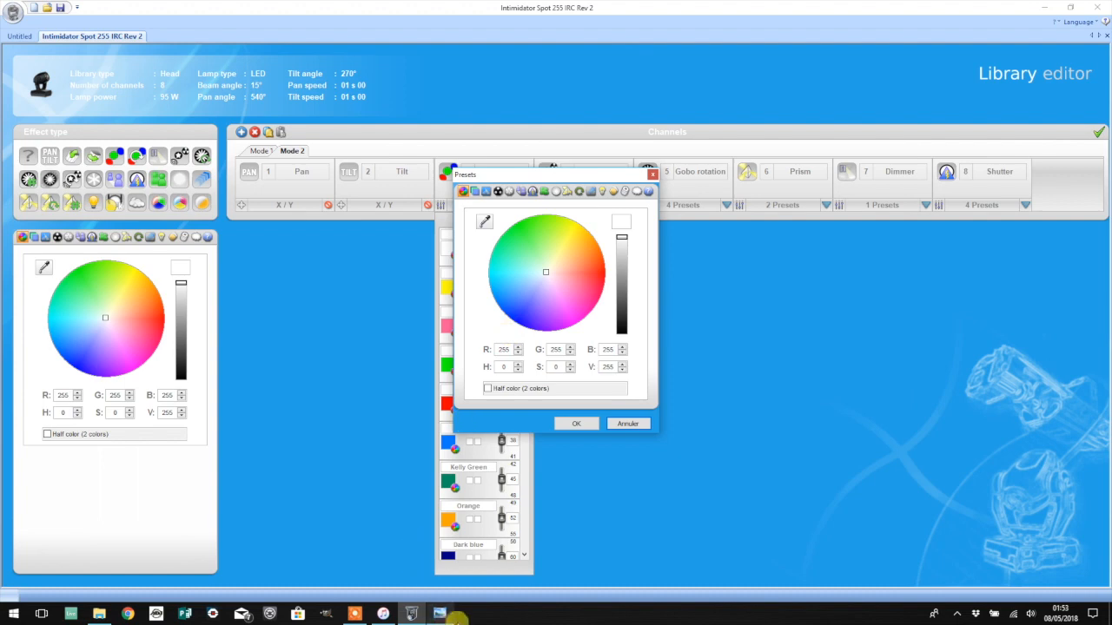
{"action": "left_click", "coordinate": [441, 614]}
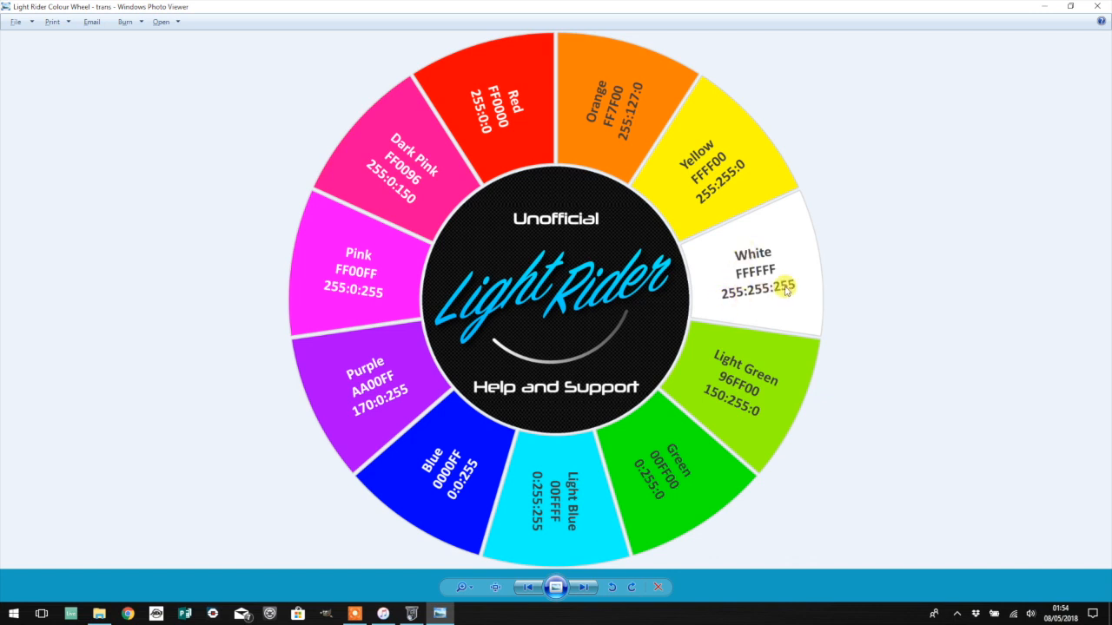
{"action": "key", "text": "alt+Tab"}
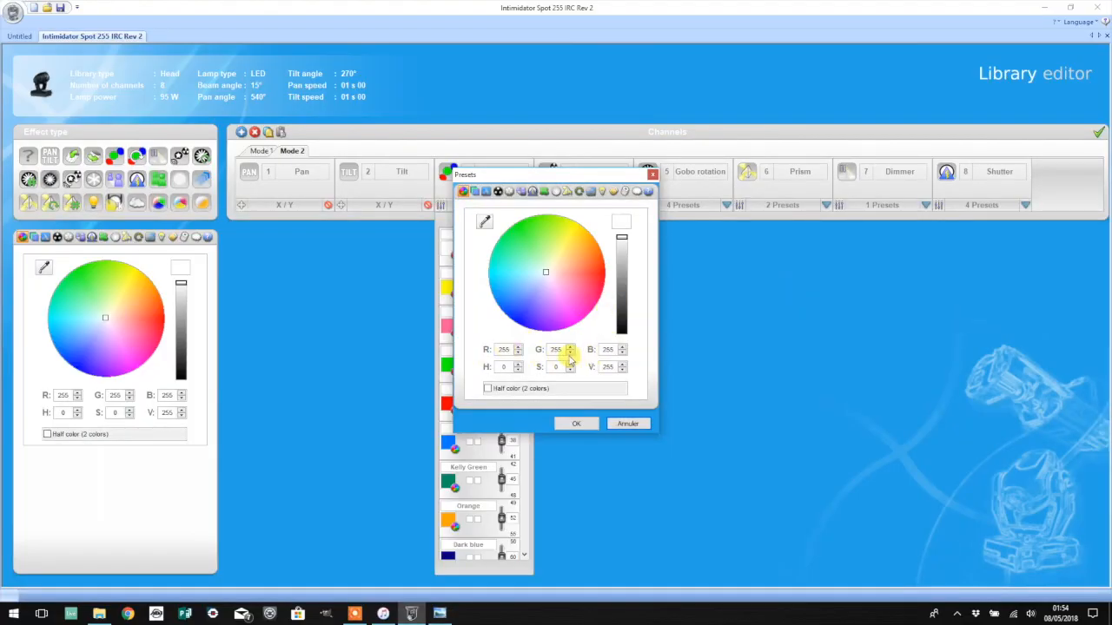
{"action": "left_click", "coordinate": [577, 423]}
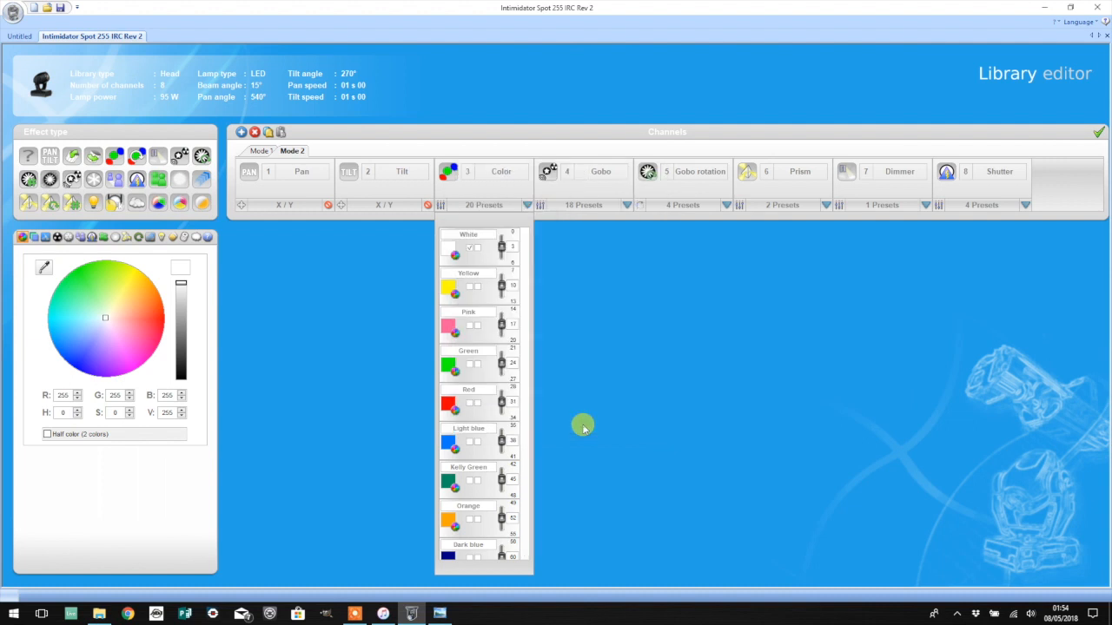
- Check the Yellow preset's RGB values against the Yellow segment of the Light Rider Colour Wheel image
{"action": "right_click", "coordinate": [447, 288]}
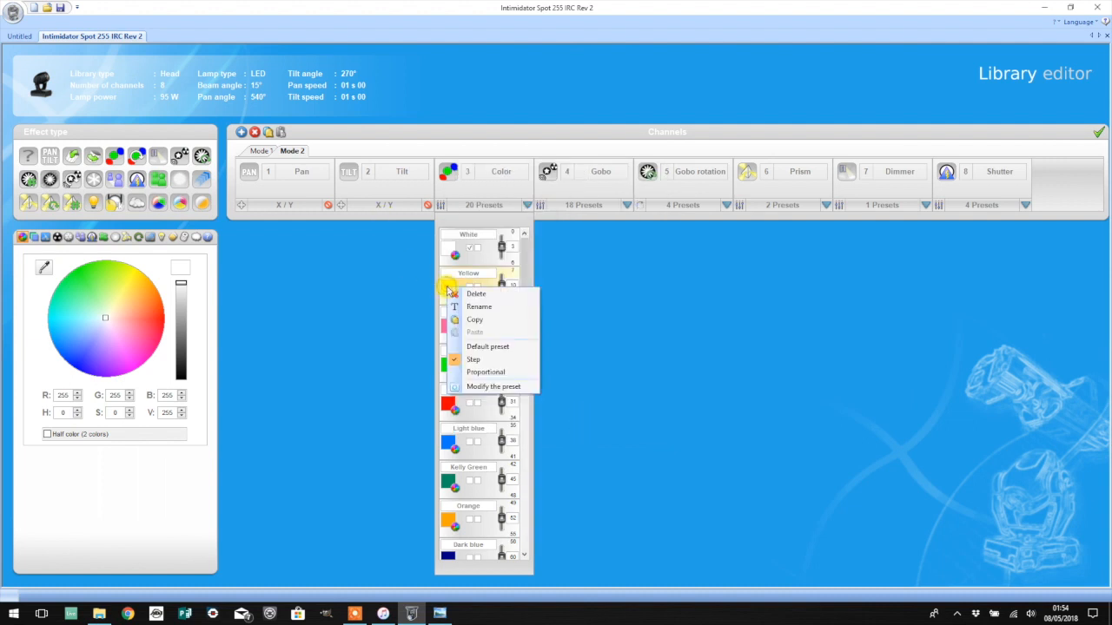
{"action": "left_click", "coordinate": [483, 388]}
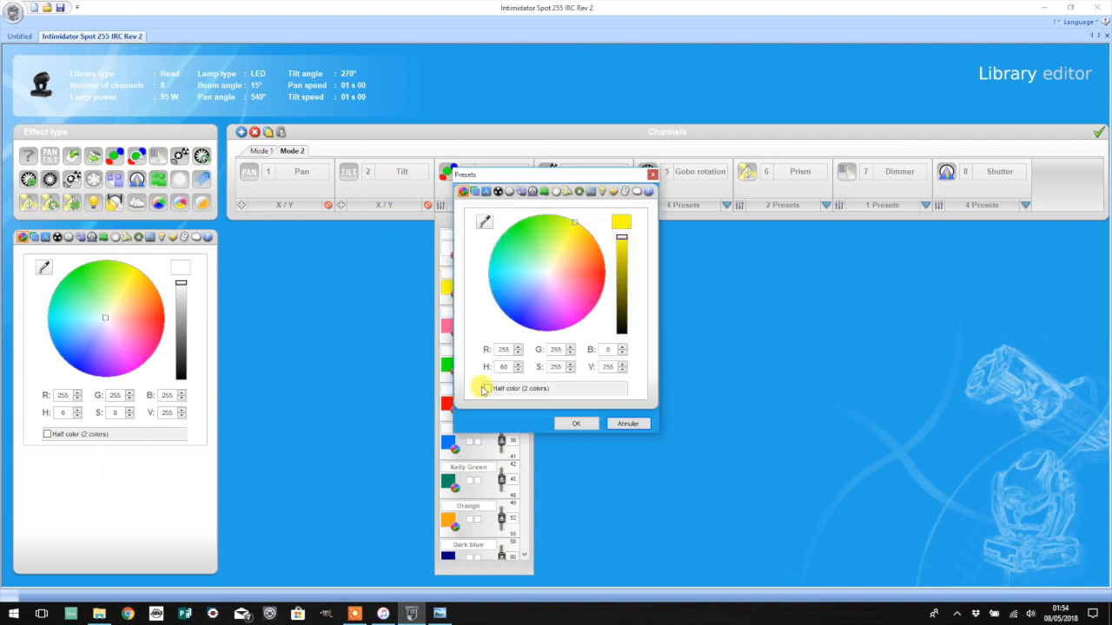
{"action": "key", "text": "alt+Tab"}
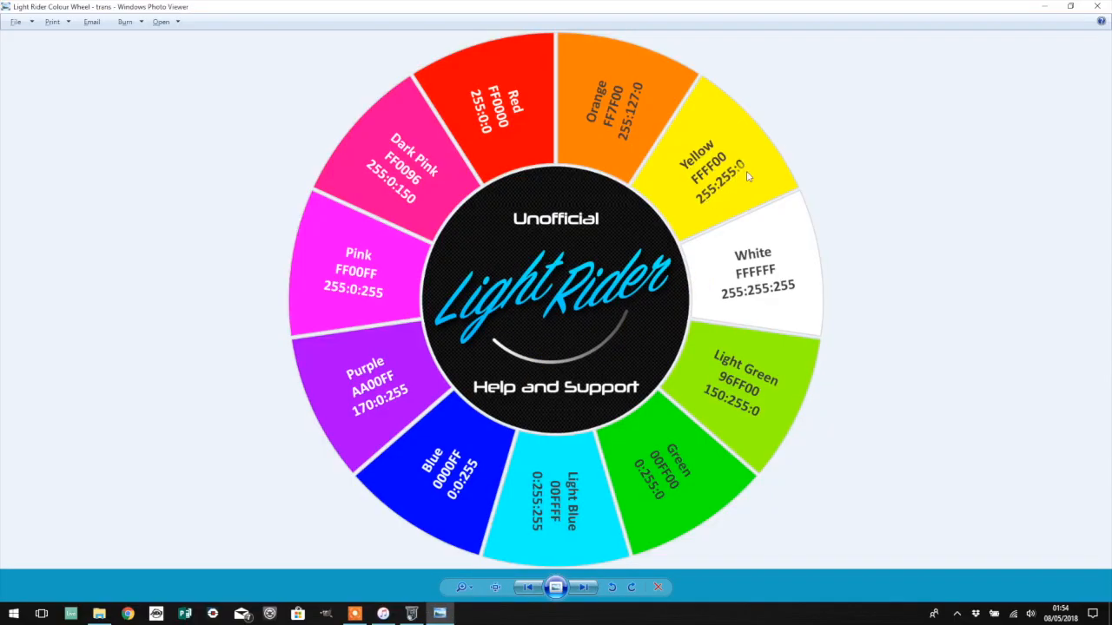
{"action": "key", "text": "alt+Tab"}
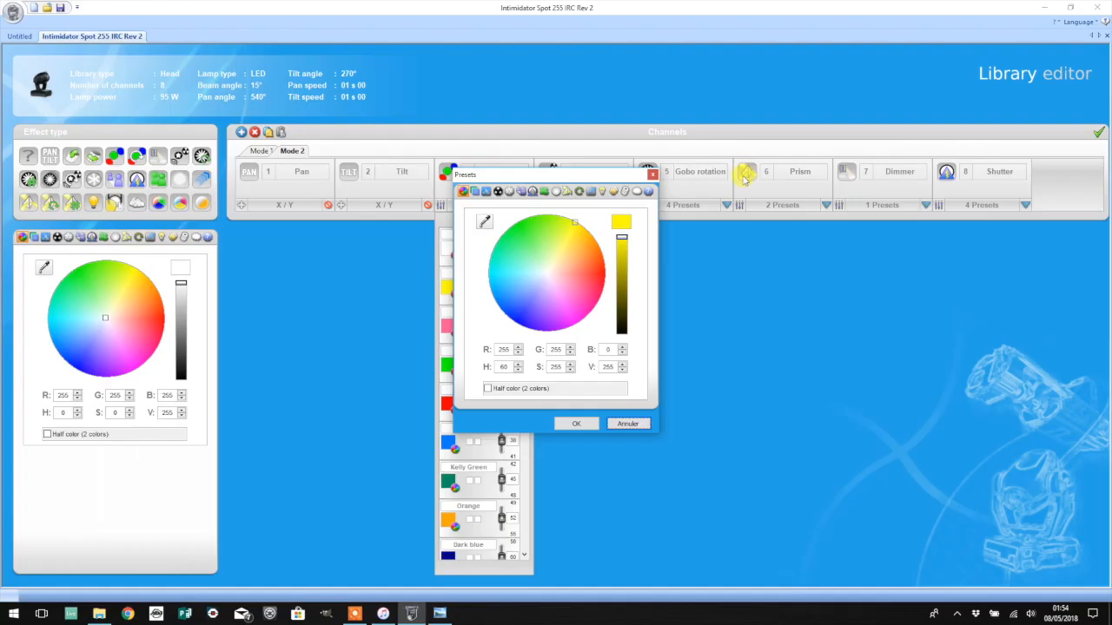
{"action": "left_click", "coordinate": [575, 425]}
- Set the Pink preset's green value to 0 and blue to 255, matching the Pink segment of the Light Rider Colour Wheel image
{"action": "right_click", "coordinate": [449, 327]}
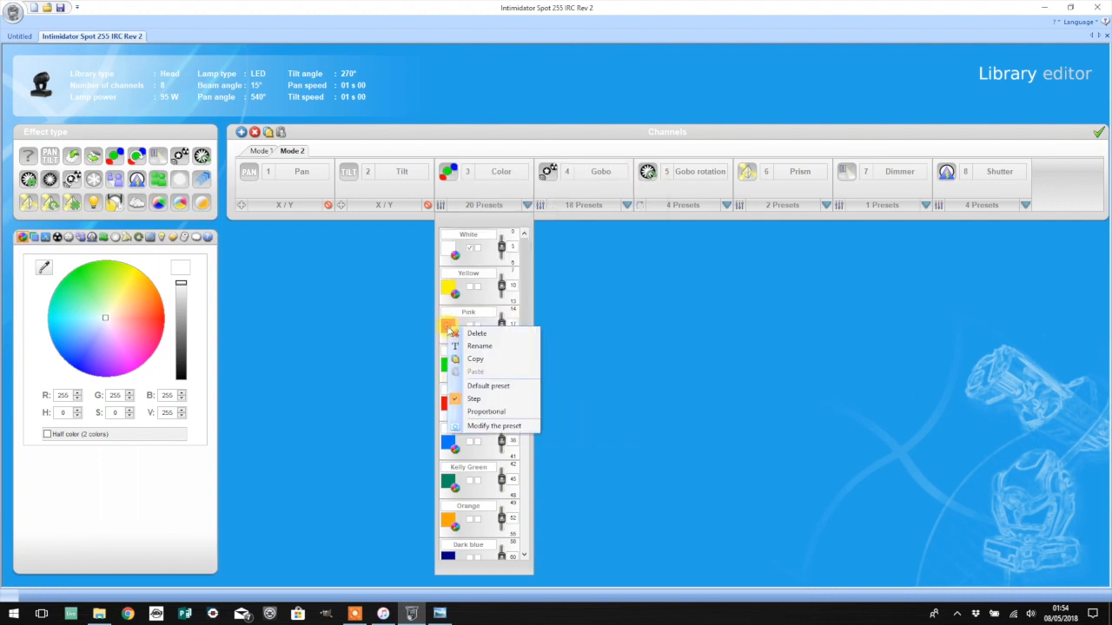
{"action": "left_click", "coordinate": [497, 426]}
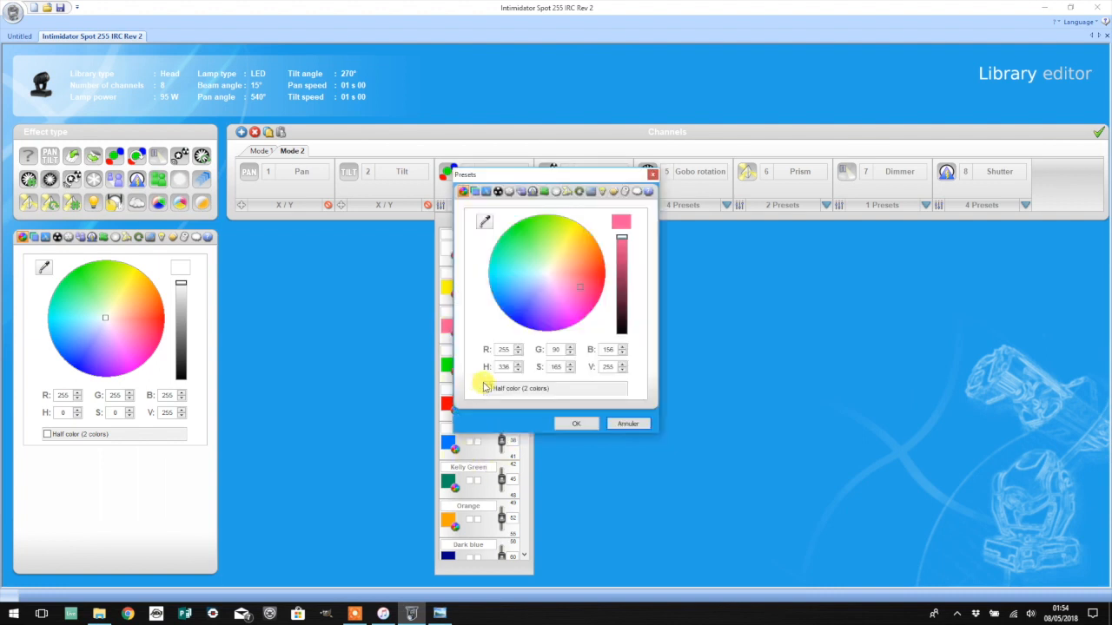
{"action": "key", "text": "alt+Tab"}
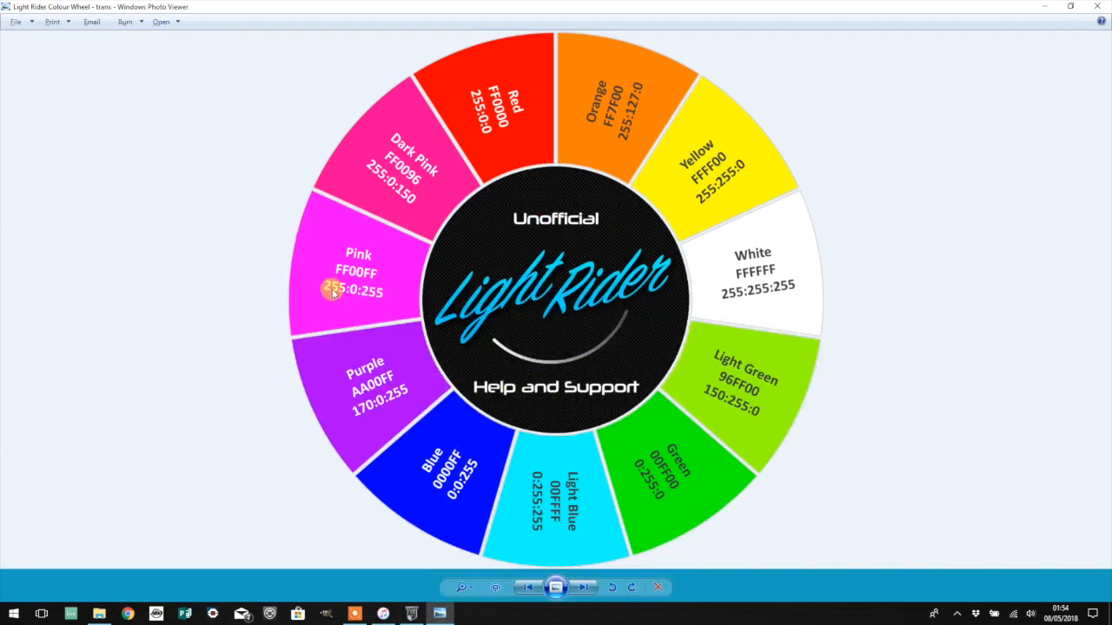
{"action": "key", "text": "alt+Tab"}
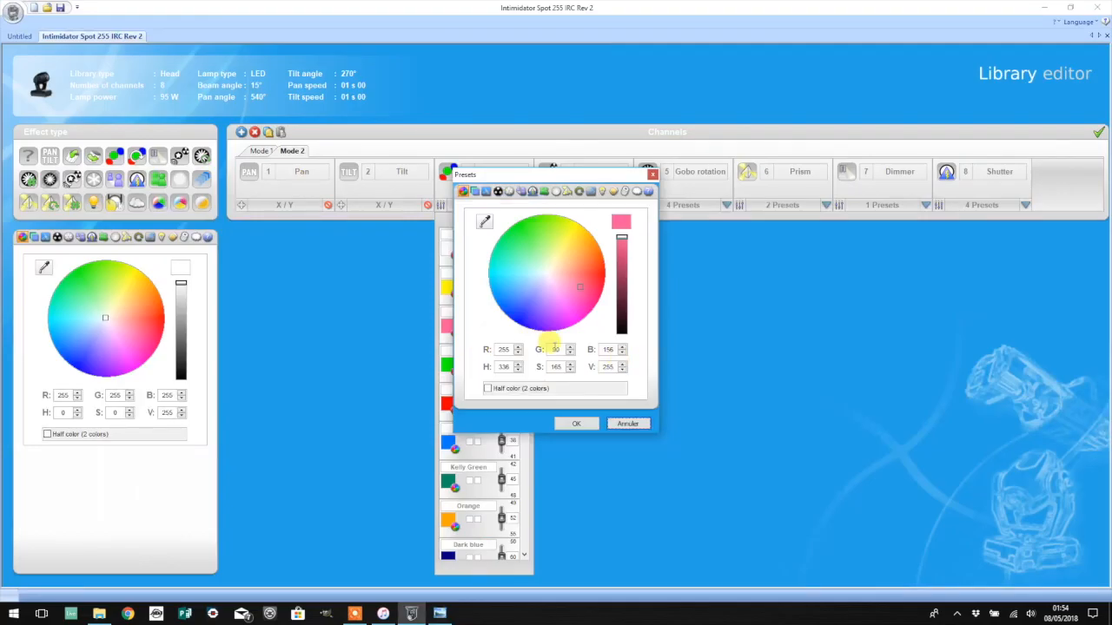
{"action": "double_click", "coordinate": [556, 348]}
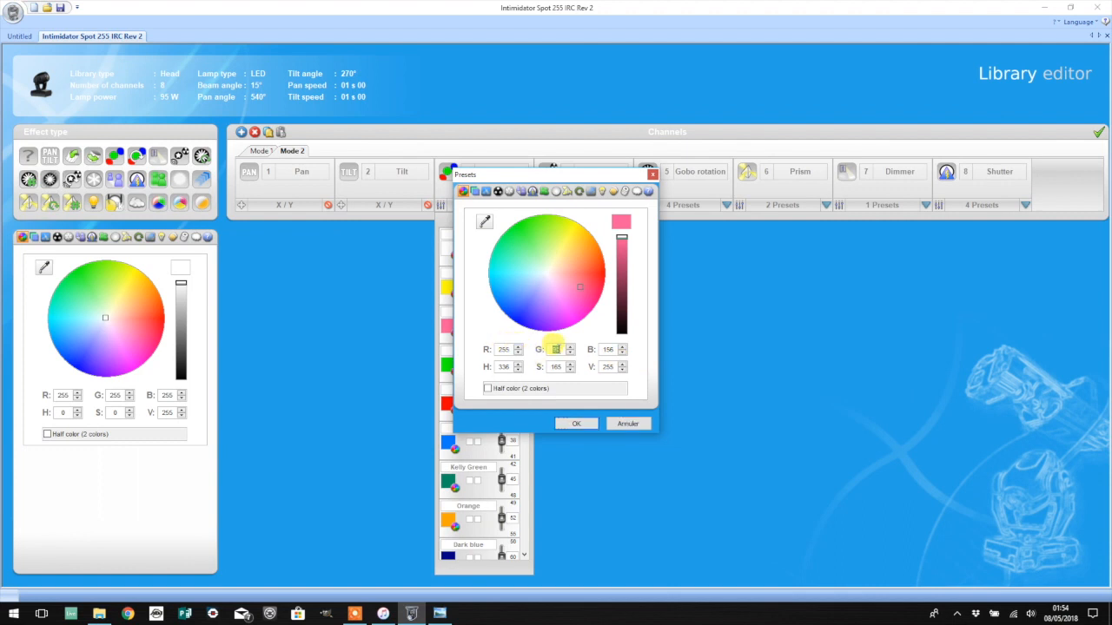
{"action": "type", "text": "0"}
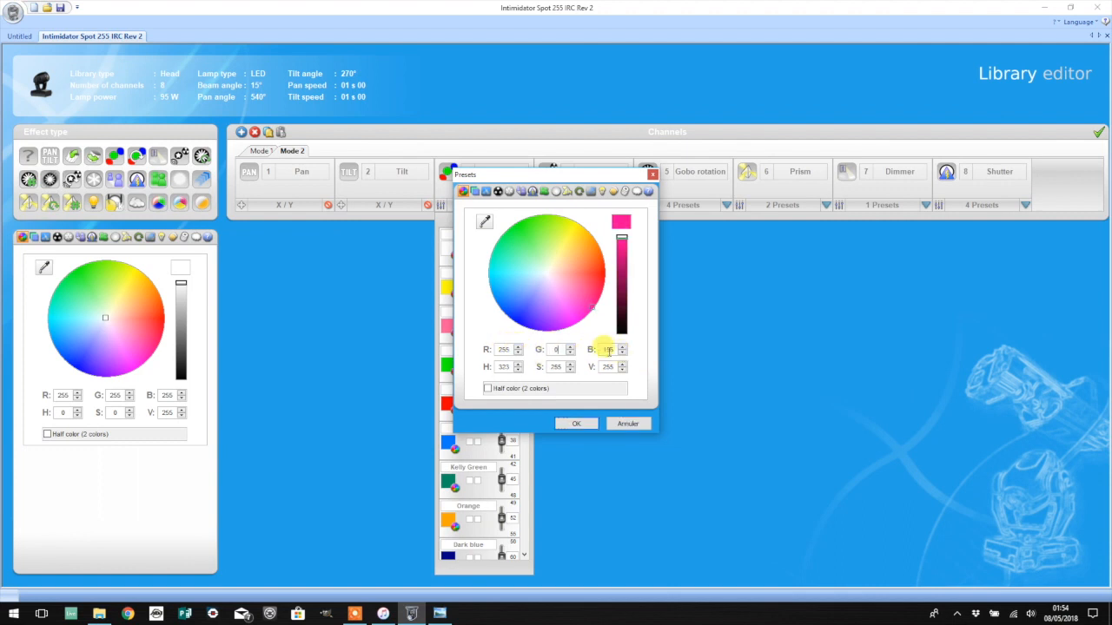
{"action": "type", "text": "255"}
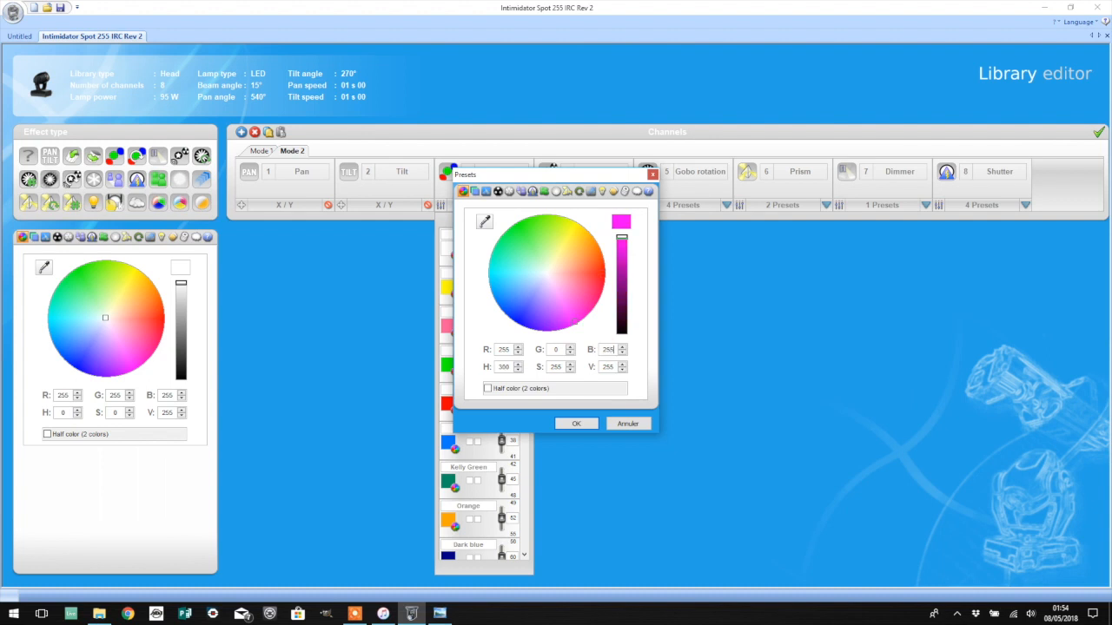
{"action": "left_click", "coordinate": [584, 425]}
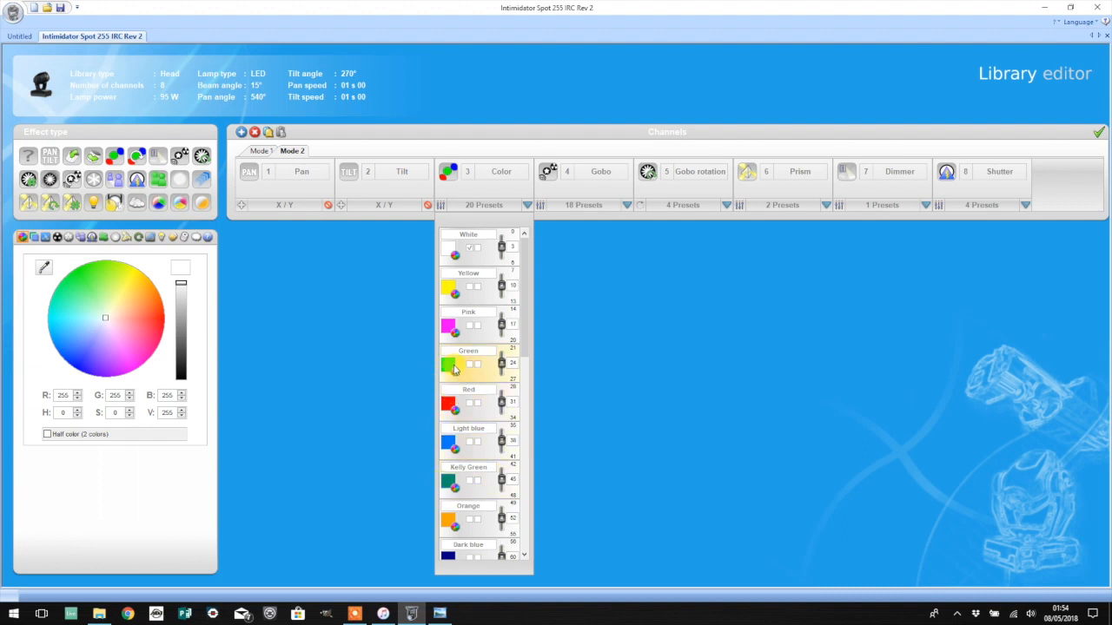
- Compare the Green preset with the green segments of the Colour Wheel image and rename it as Light Green
{"action": "key", "text": "alt+Tab"}
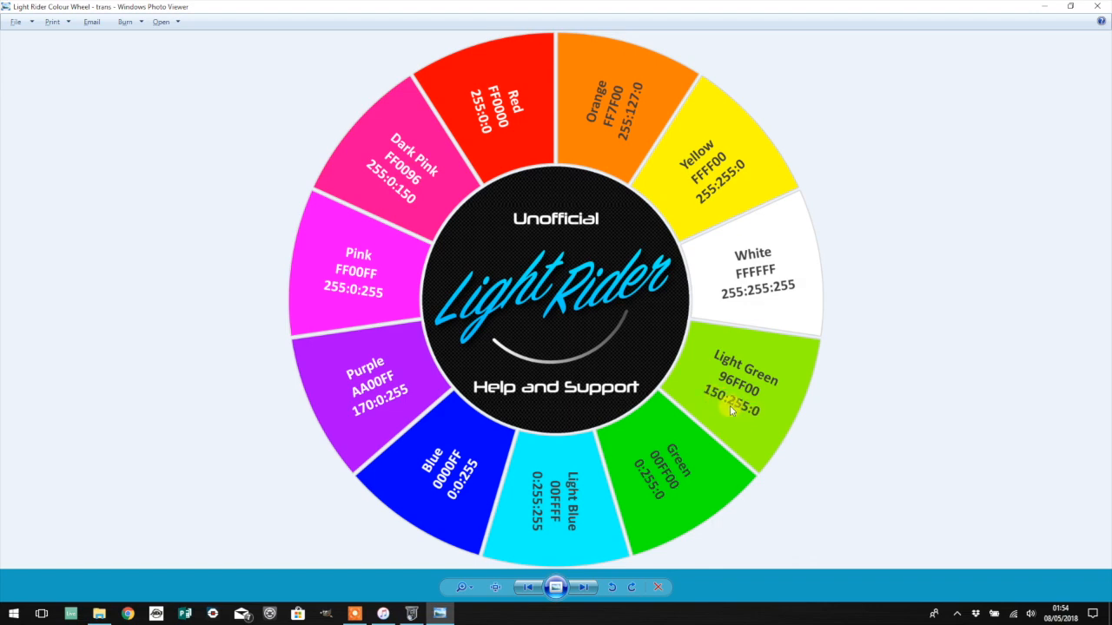
{"action": "key", "text": "alt+Tab"}
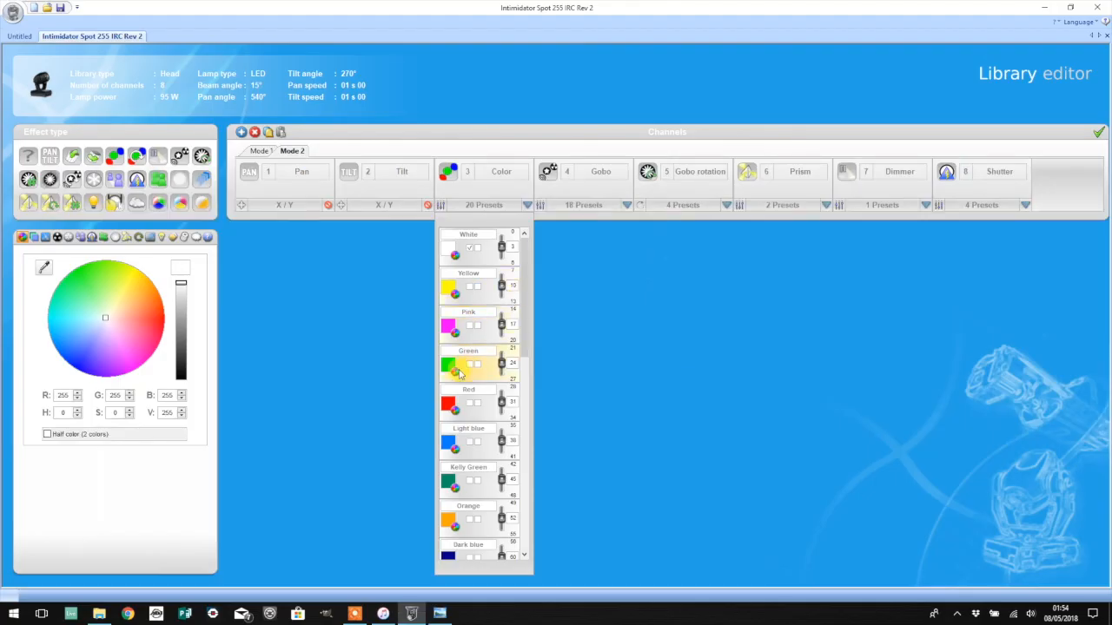
{"action": "double_click", "coordinate": [466, 350]}
{"action": "type", "text": "Lig"}
{"action": "key", "text": "alt+Tab"}
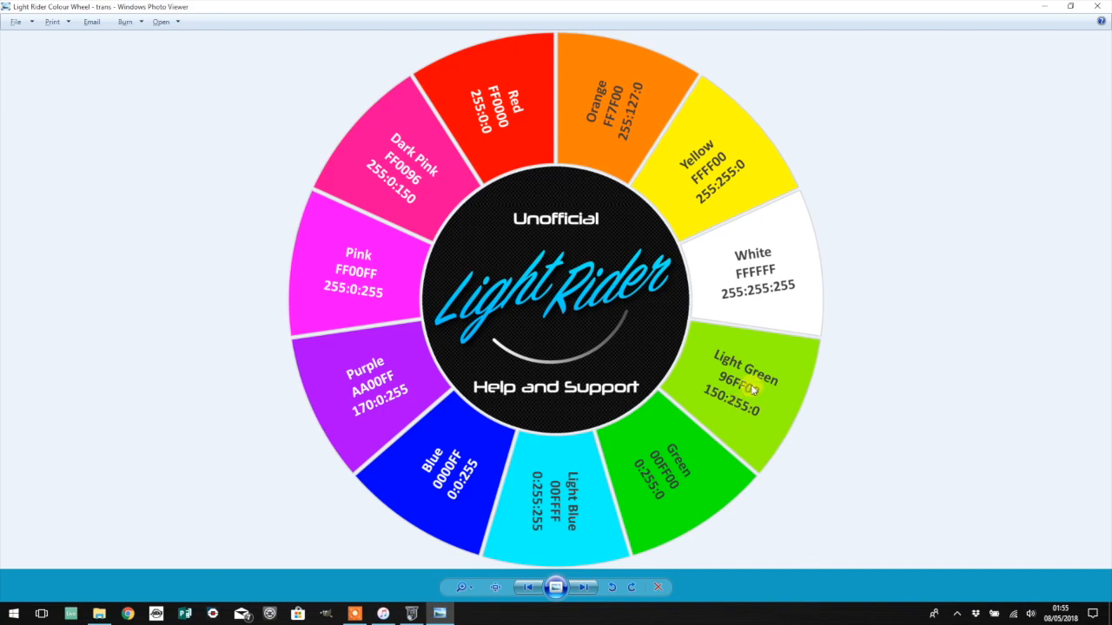
{"action": "key", "text": "alt+Tab"}
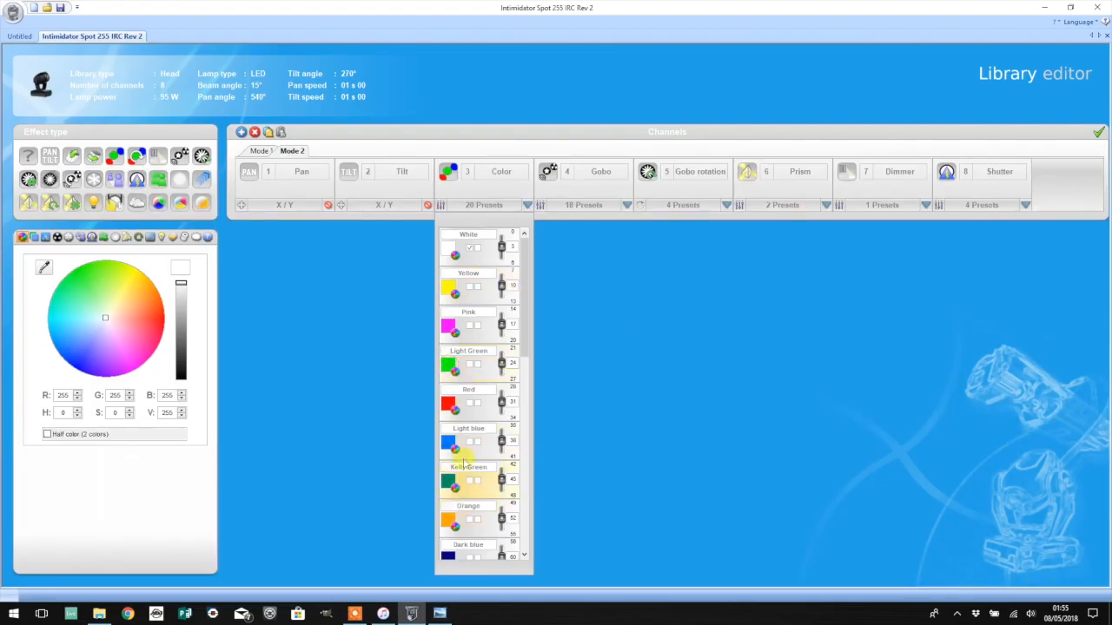
- Set the Light Green preset's red value to 150, matching the Light Green segment of the Colour Wheel image
{"action": "right_click", "coordinate": [450, 367]}
{"action": "left_click", "coordinate": [484, 464]}
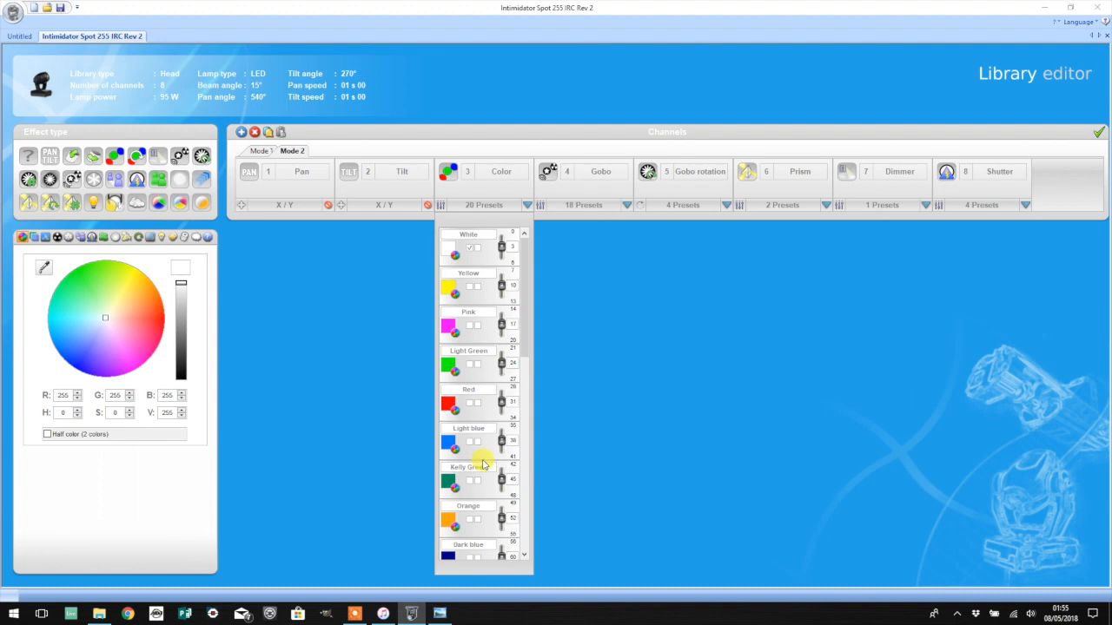
{"action": "double_click", "coordinate": [504, 350]}
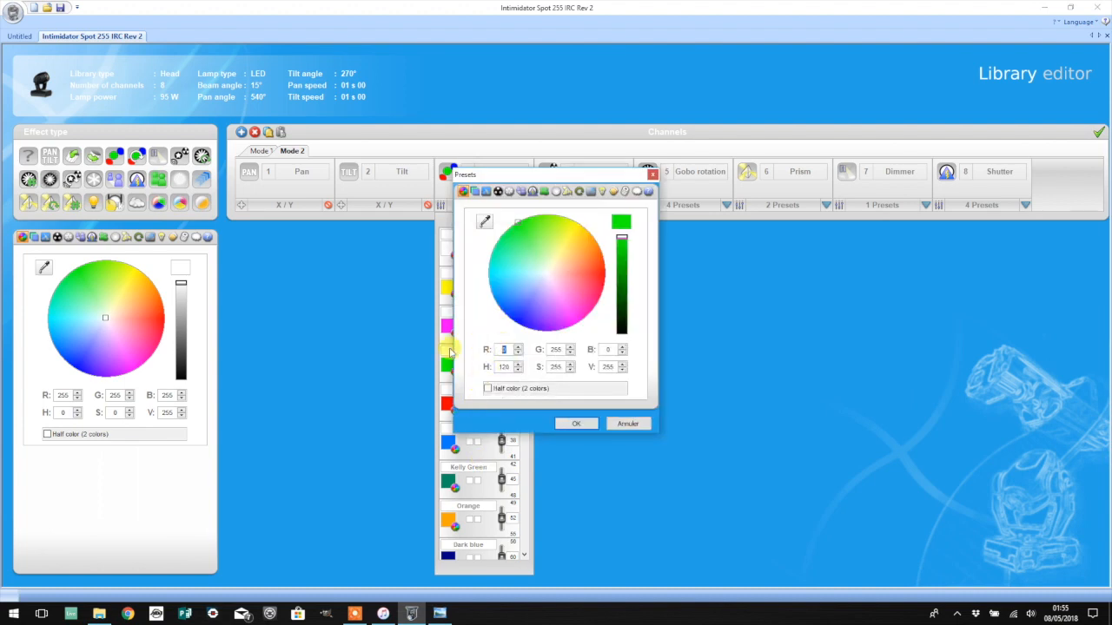
{"action": "key", "text": "alt+Tab"}
{"action": "key", "text": "alt+Tab"}
{"action": "type", "text": "150"}
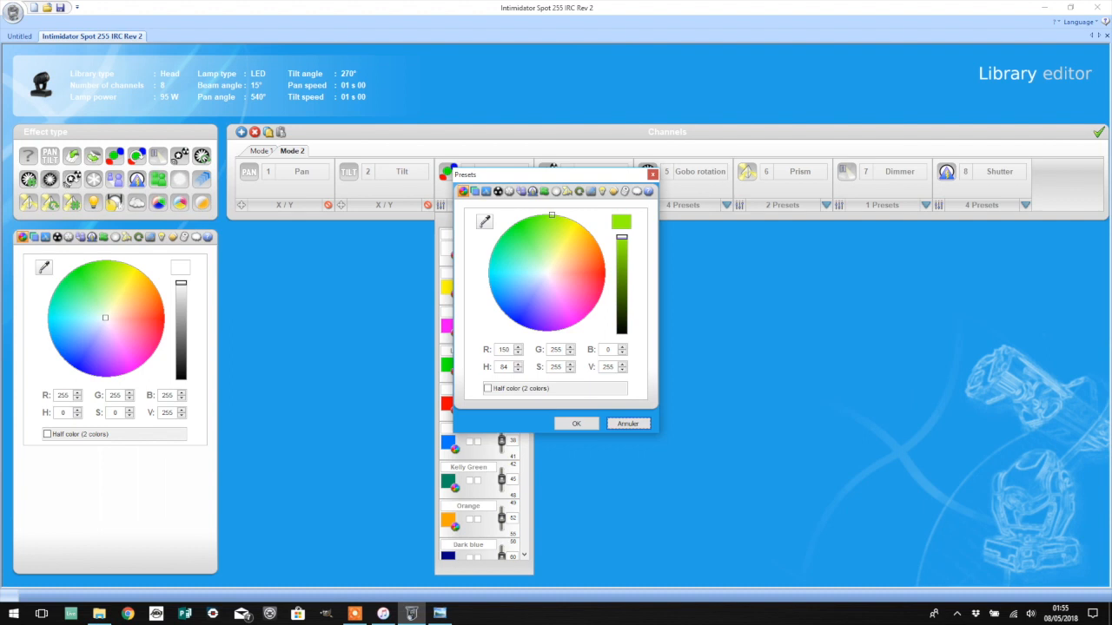
{"action": "left_click", "coordinate": [577, 423]}
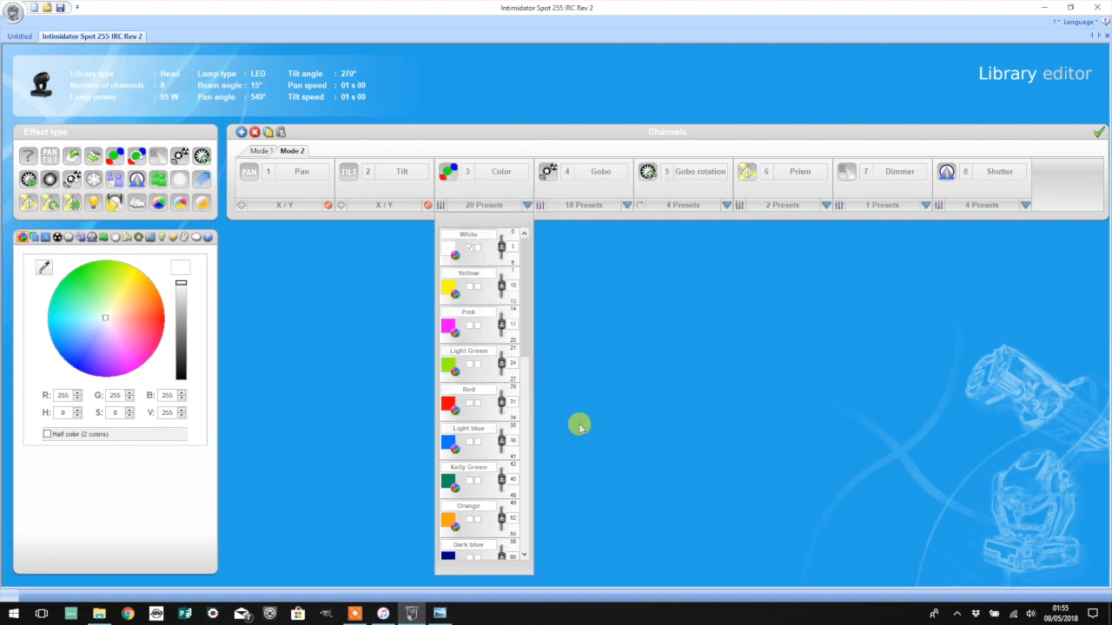
- Check the Red preset's RGB values
{"action": "right_click", "coordinate": [451, 408]}
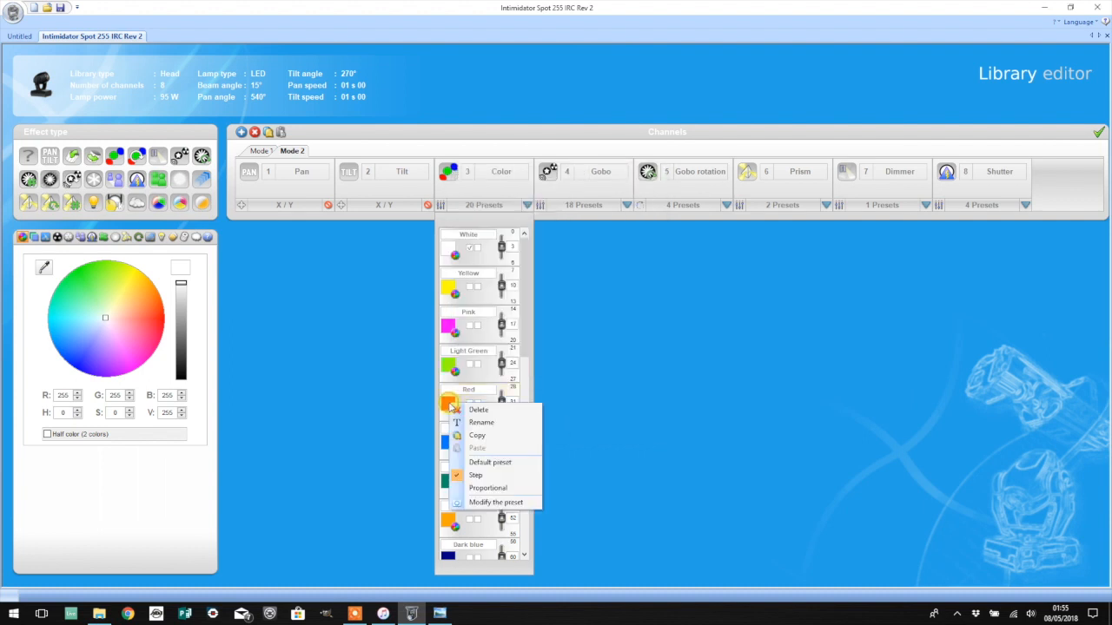
{"action": "left_click", "coordinate": [511, 502]}
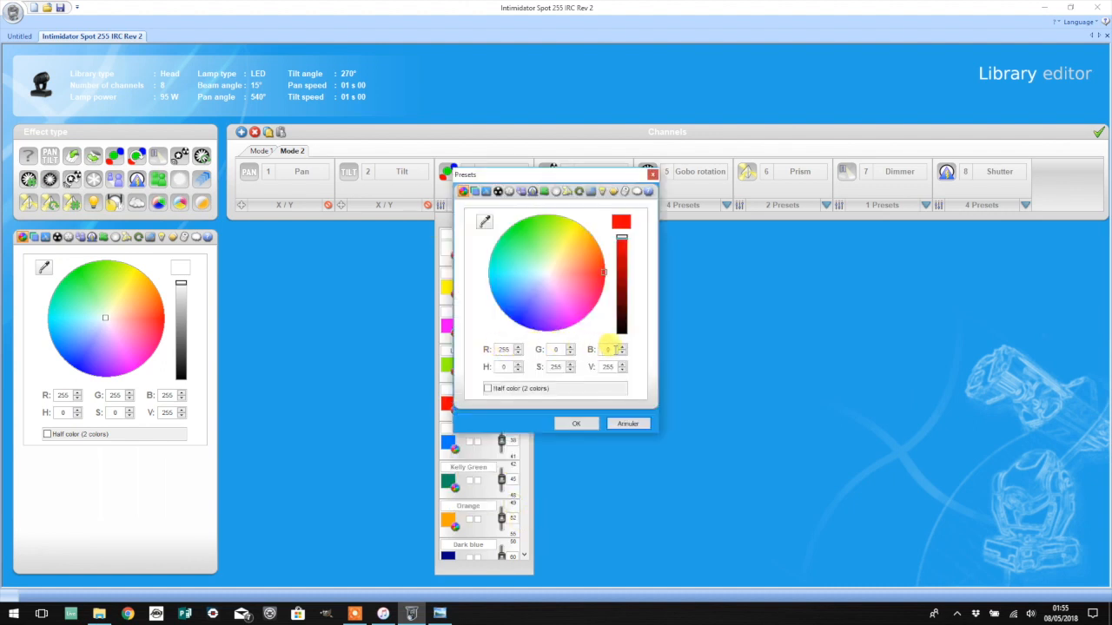
{"action": "left_click", "coordinate": [578, 424]}
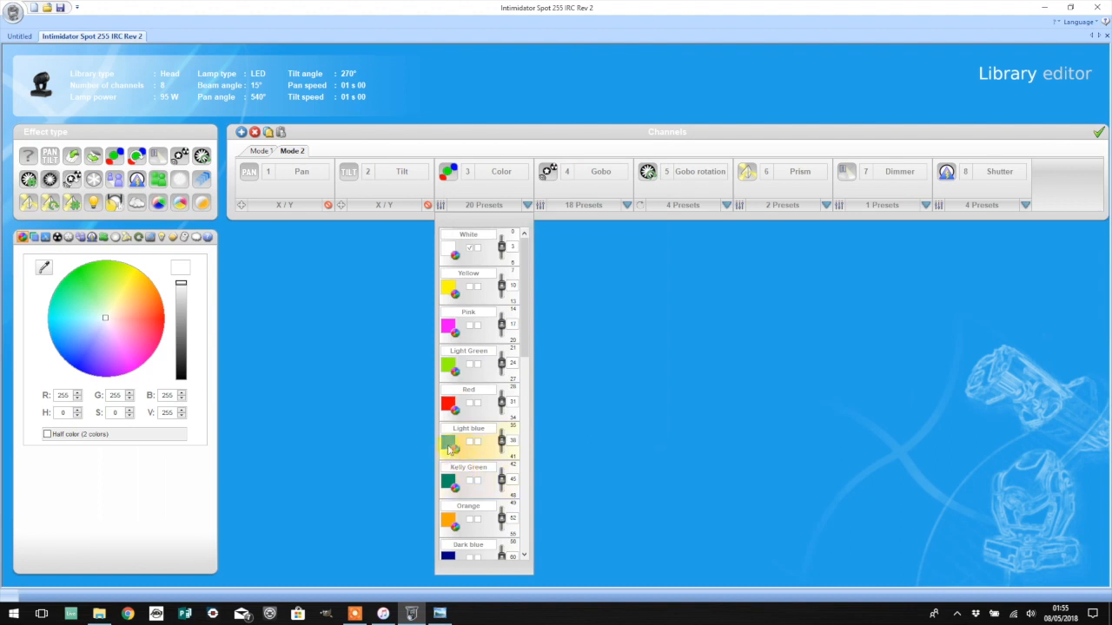
- Set the Light blue preset's green value to 255, matching the Light Blue segment of the Colour Wheel image
{"action": "right_click", "coordinate": [450, 445]}
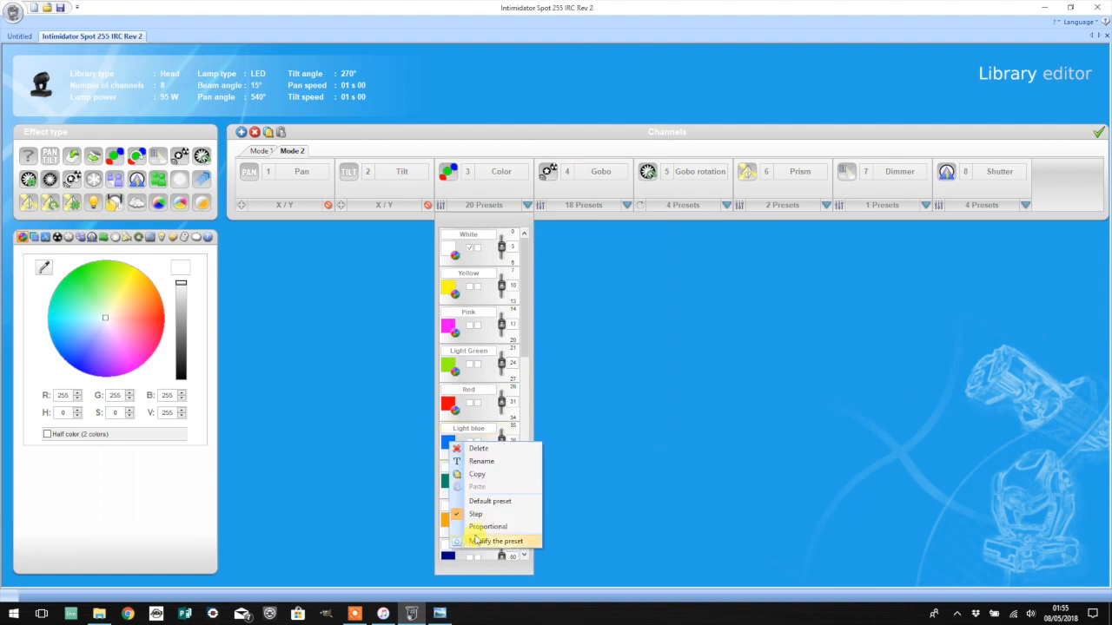
{"action": "left_click", "coordinate": [479, 539]}
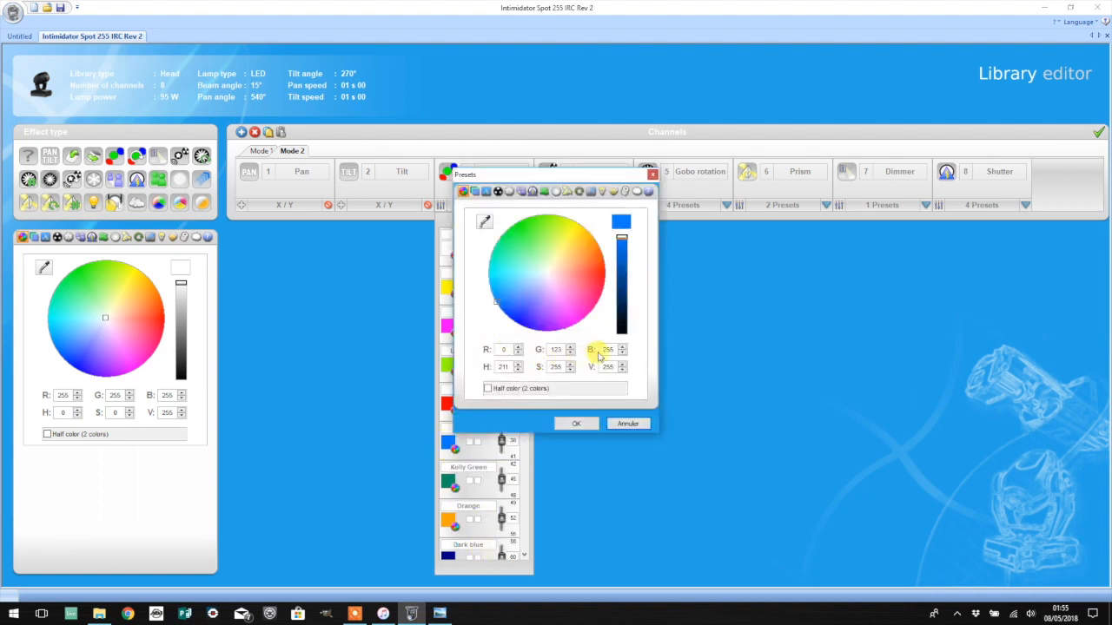
{"action": "key", "text": "alt+Tab"}
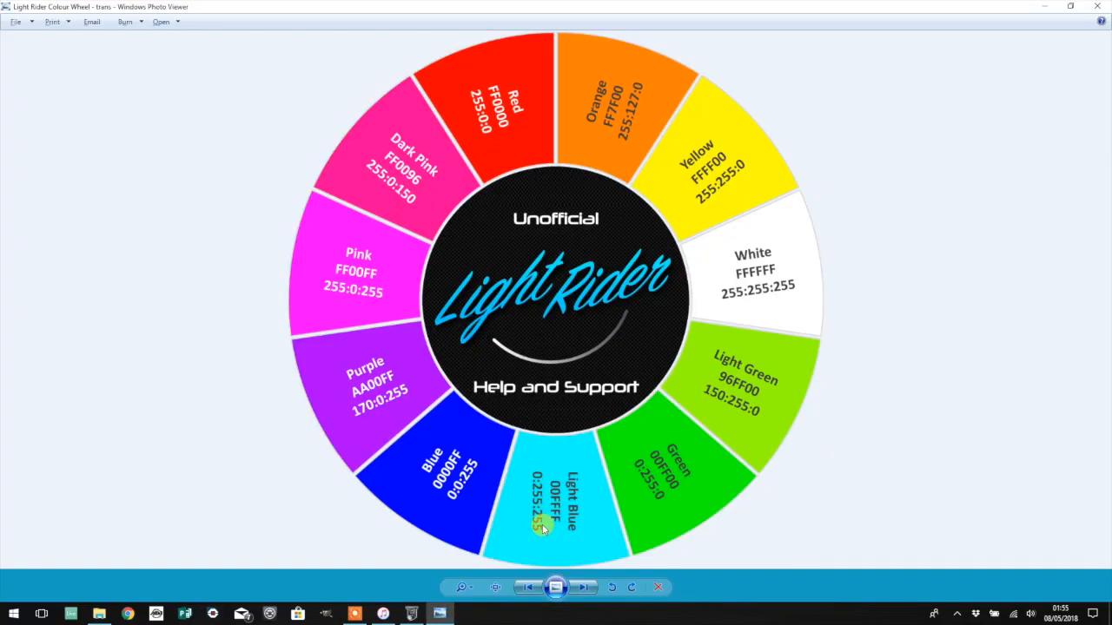
{"action": "key", "text": "alt+Tab"}
{"action": "left_click", "coordinate": [557, 350]}
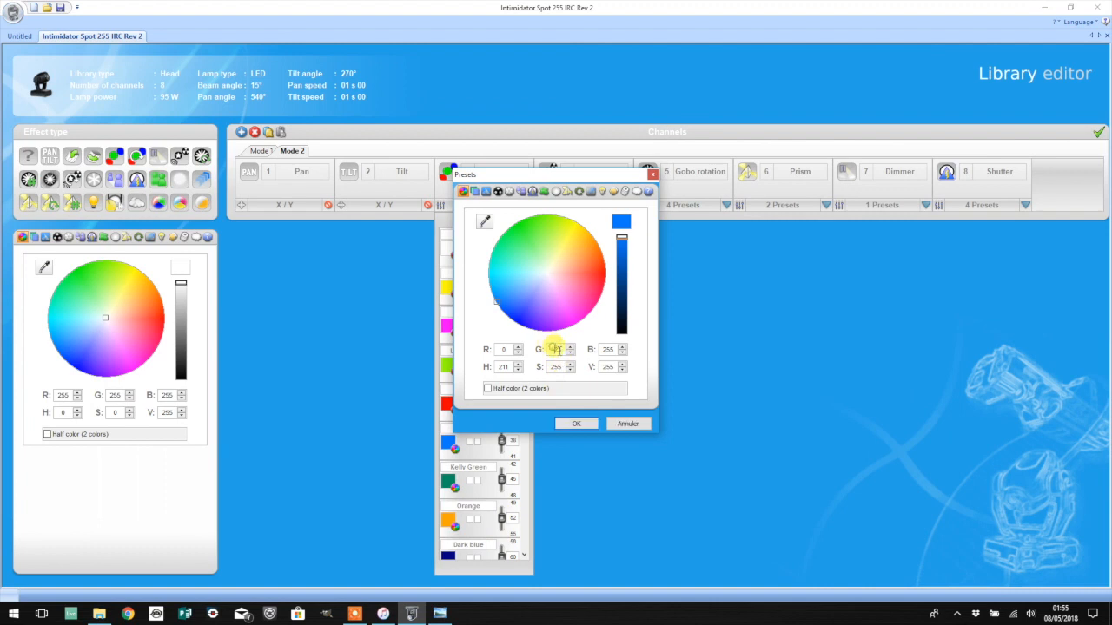
{"action": "type", "text": "255"}
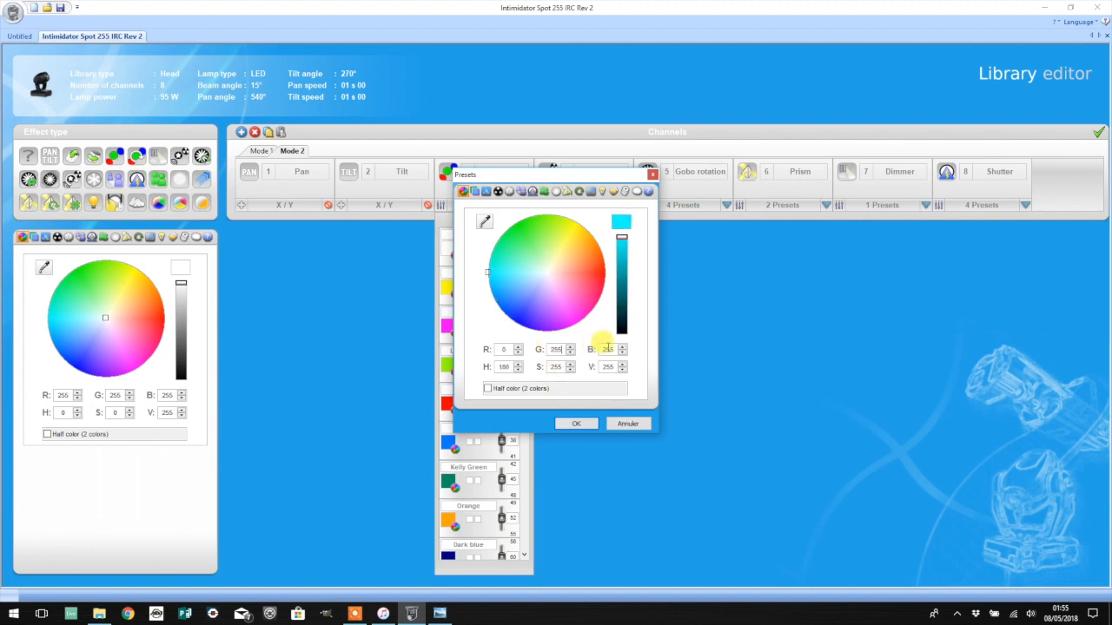
{"action": "left_click", "coordinate": [576, 423]}
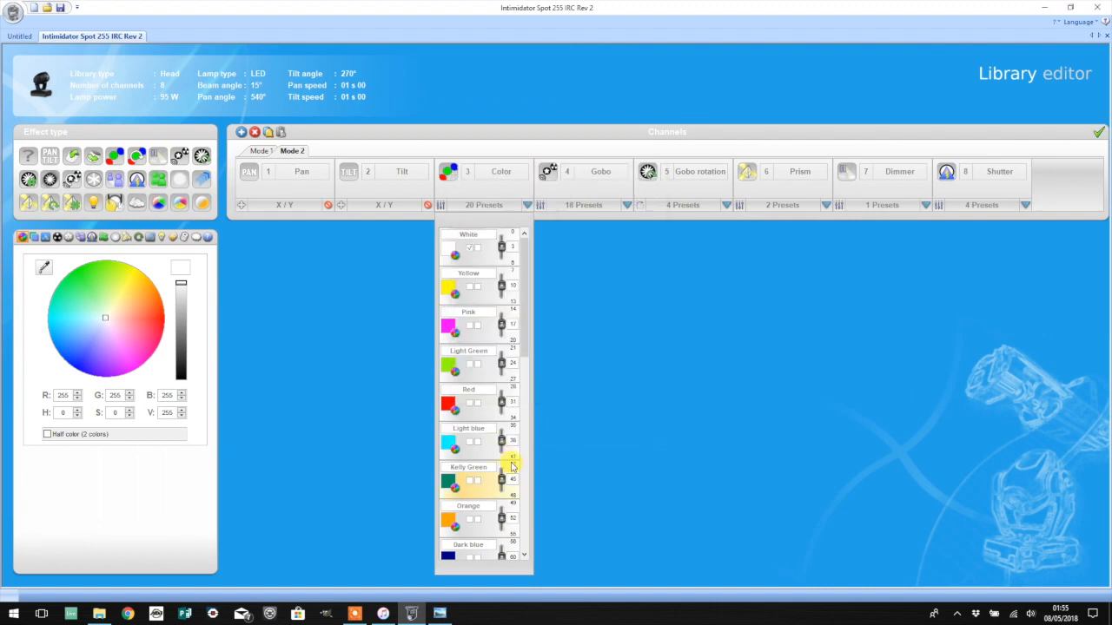
- Set the Kelly Green preset's RGB values to 0, 255, 0
{"action": "right_click", "coordinate": [448, 482]}
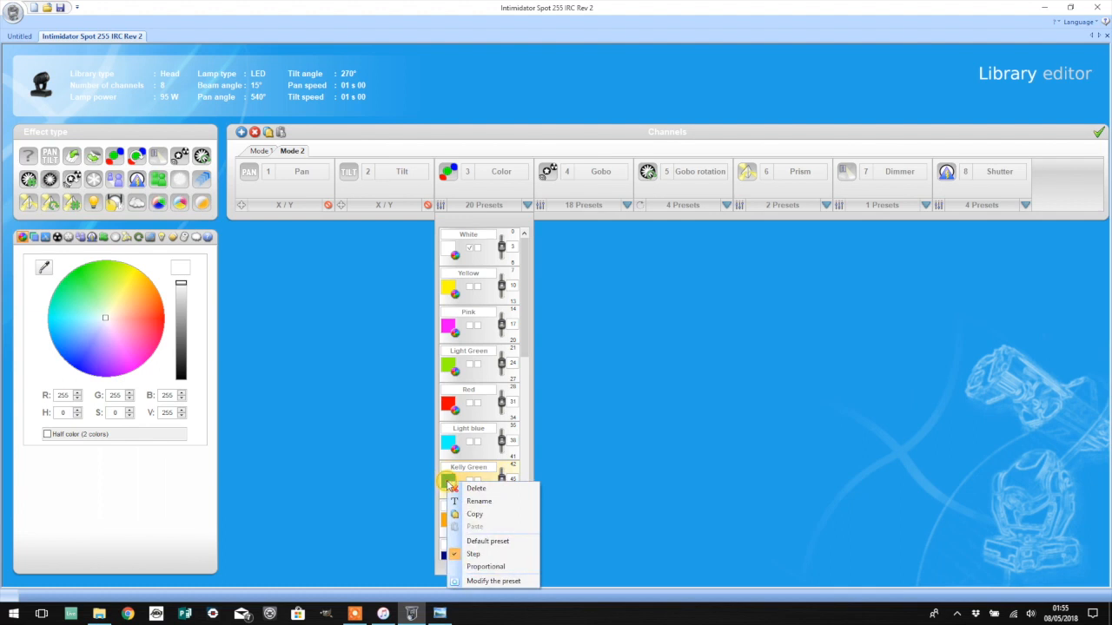
{"action": "left_click", "coordinate": [494, 581]}
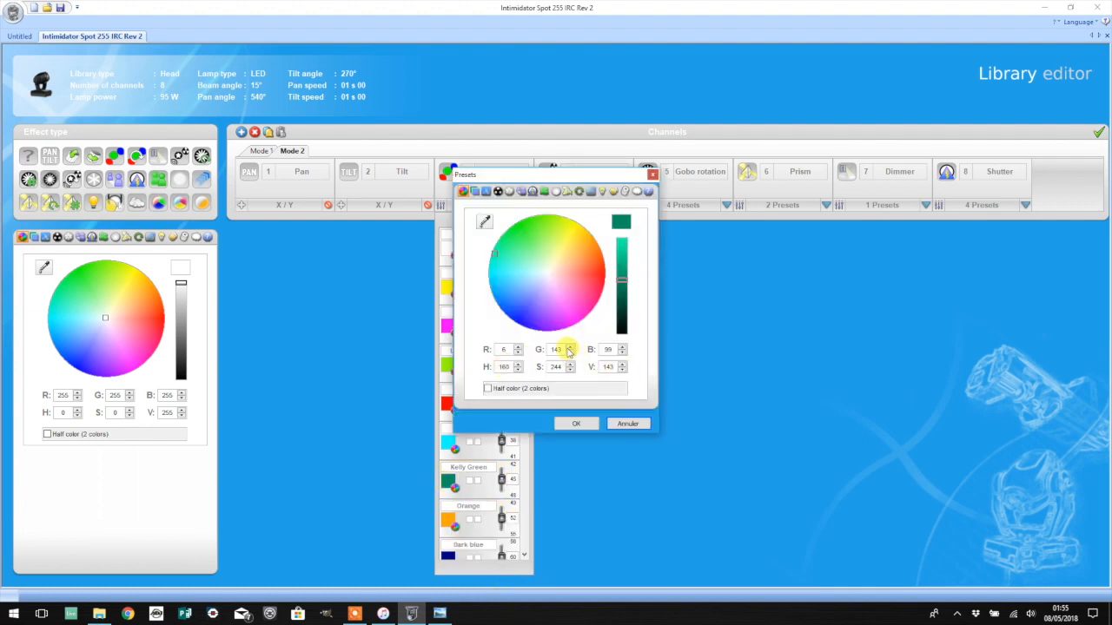
{"action": "type", "text": "255"}
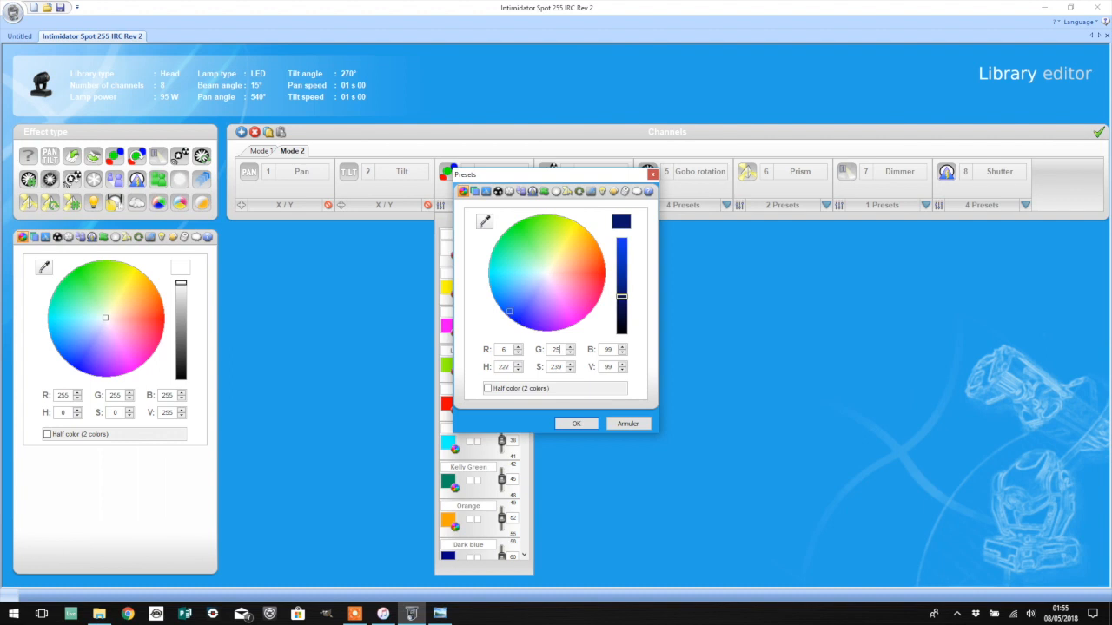
{"action": "left_click", "coordinate": [506, 349]}
{"action": "left_click_drag", "start_coordinate": [512, 349], "coordinate": [487, 352]}
{"action": "type", "text": "0"}
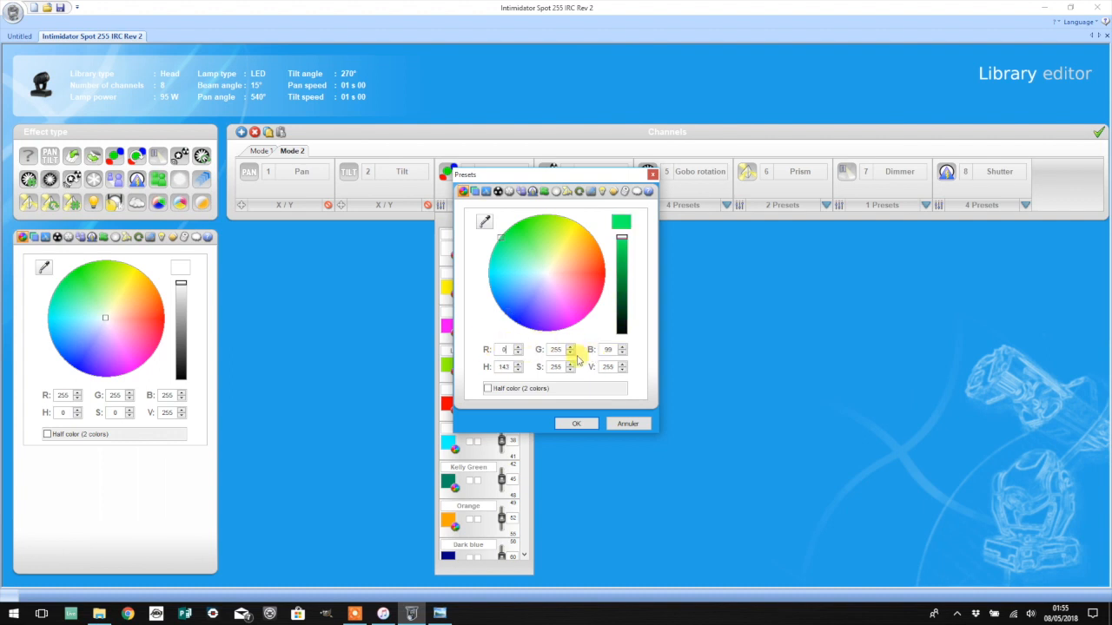
{"action": "type", "text": "0"}
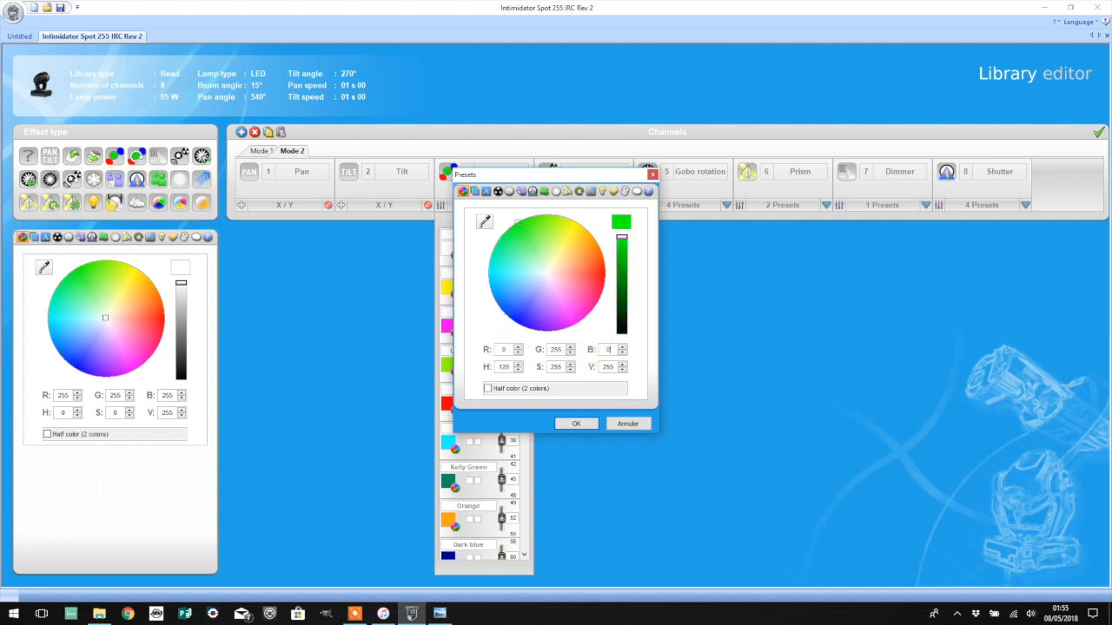
{"action": "left_click", "coordinate": [579, 423]}
- Rename the Kelly Green preset as Green and recheck its RGB values
{"action": "double_click", "coordinate": [470, 472]}
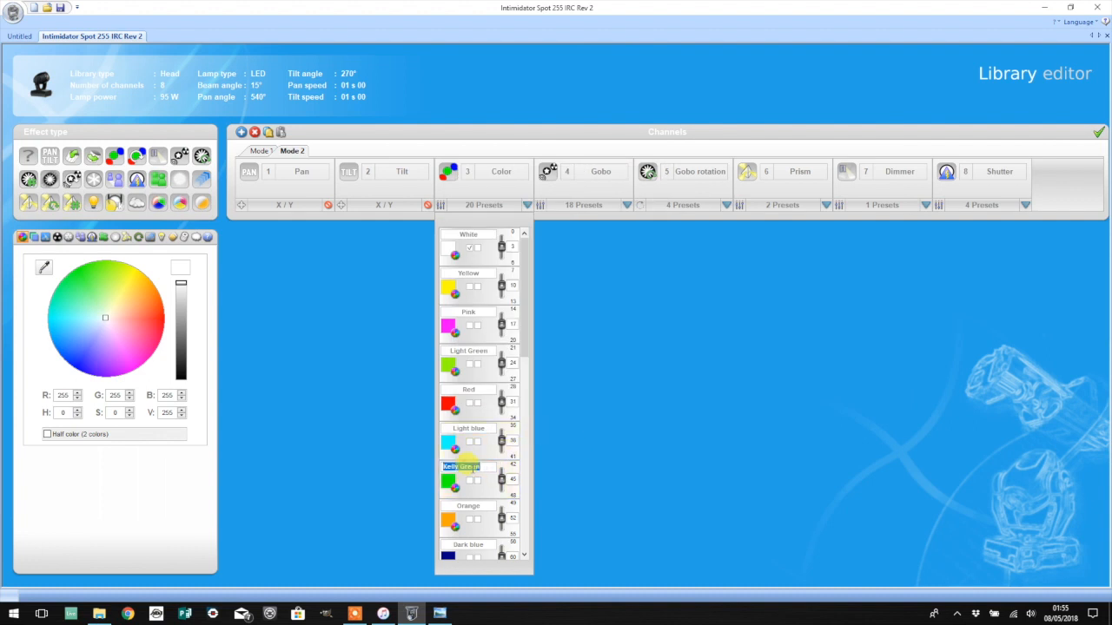
{"action": "type", "text": "Green"}
{"action": "right_click", "coordinate": [450, 483]}
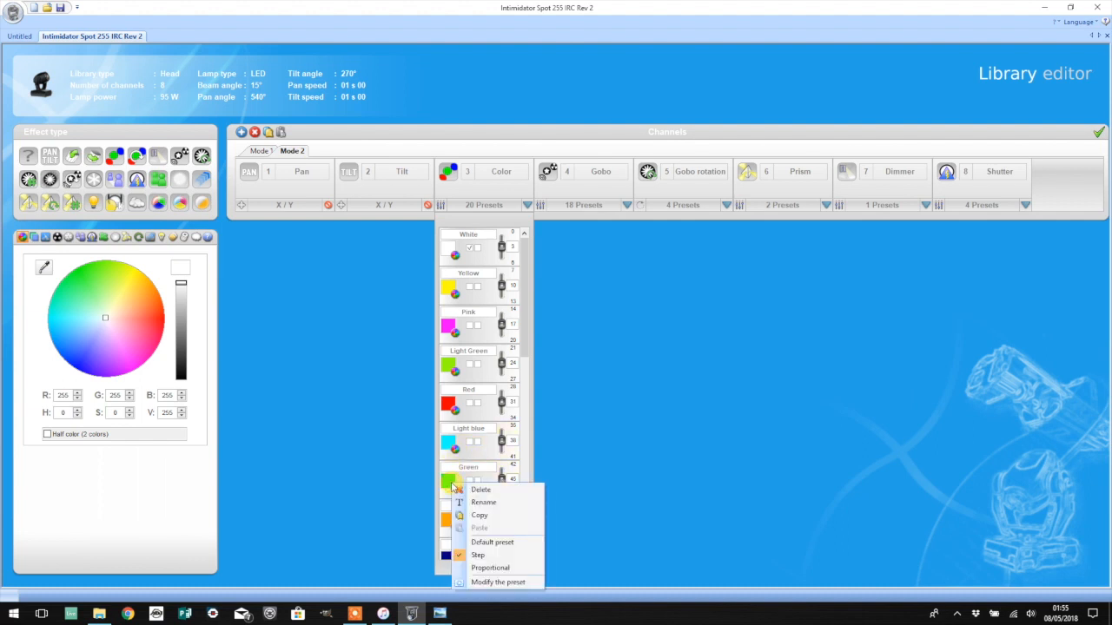
{"action": "left_click", "coordinate": [510, 583]}
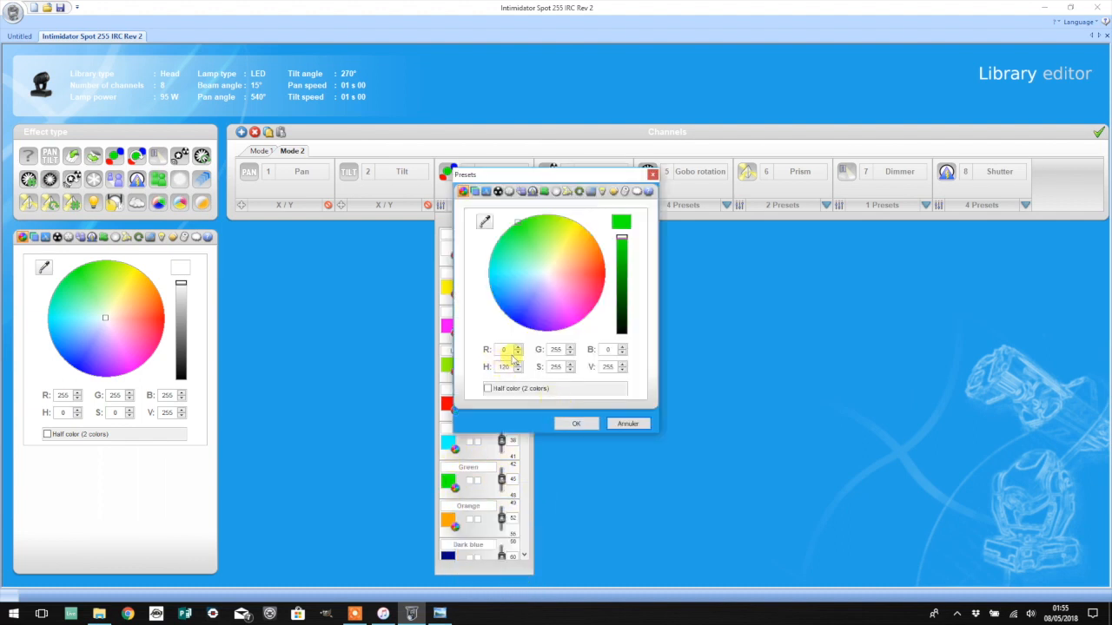
{"action": "left_click", "coordinate": [576, 423]}
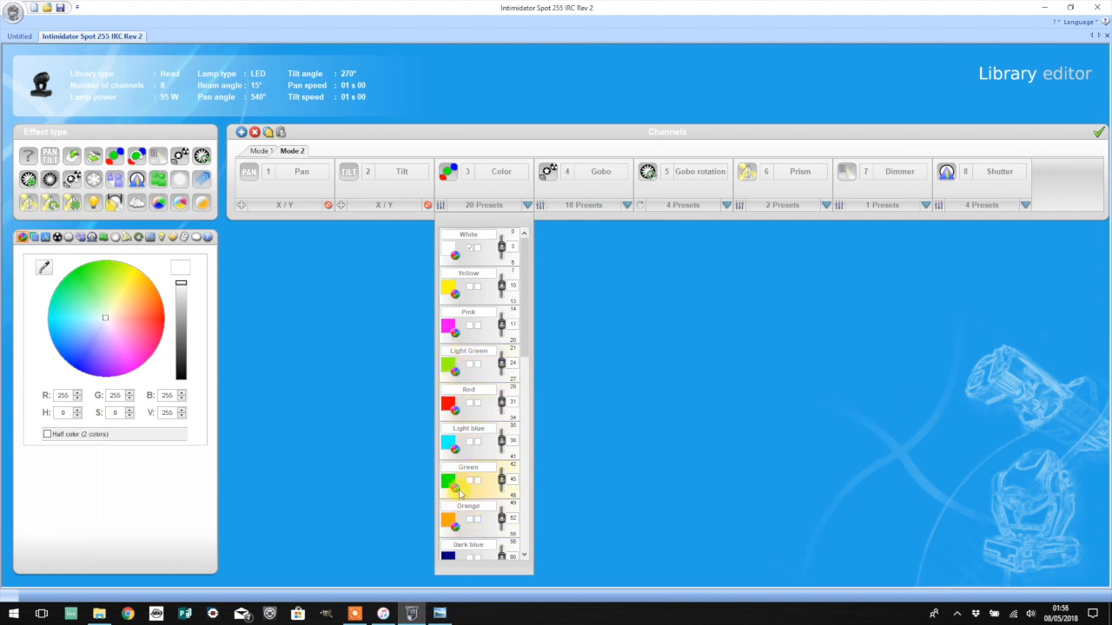
{"action": "left_click_drag", "start_coordinate": [523, 345], "coordinate": [530, 399]}
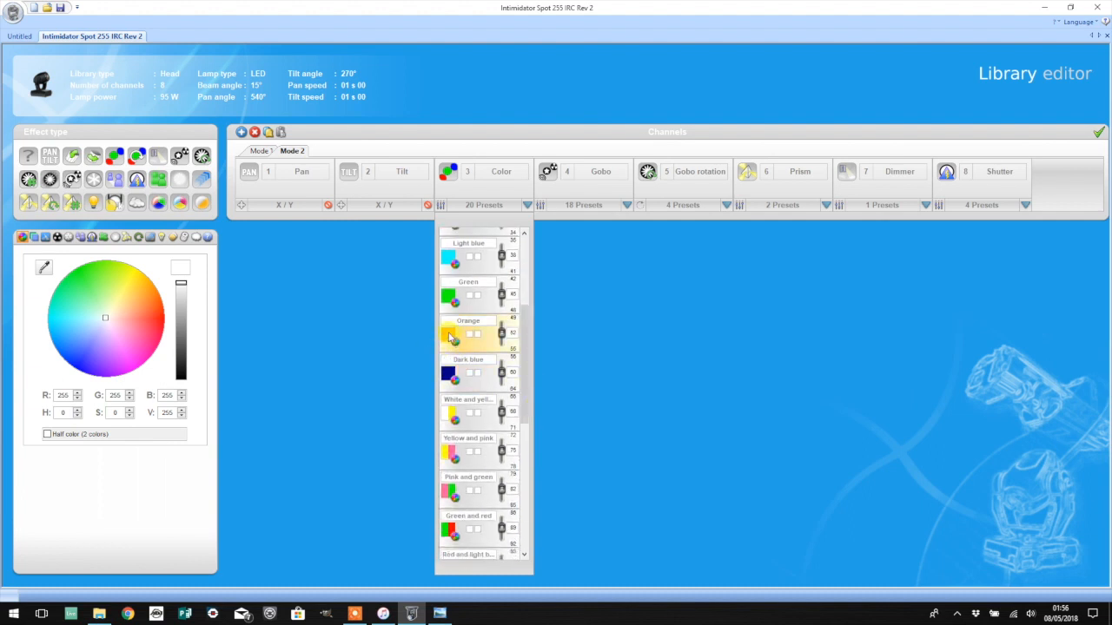
- Set the Orange preset's green value to 127, matching the Orange segment of the Colour Wheel image
{"action": "right_click", "coordinate": [449, 339]}
{"action": "left_click", "coordinate": [489, 436]}
{"action": "key", "text": "alt+Tab"}
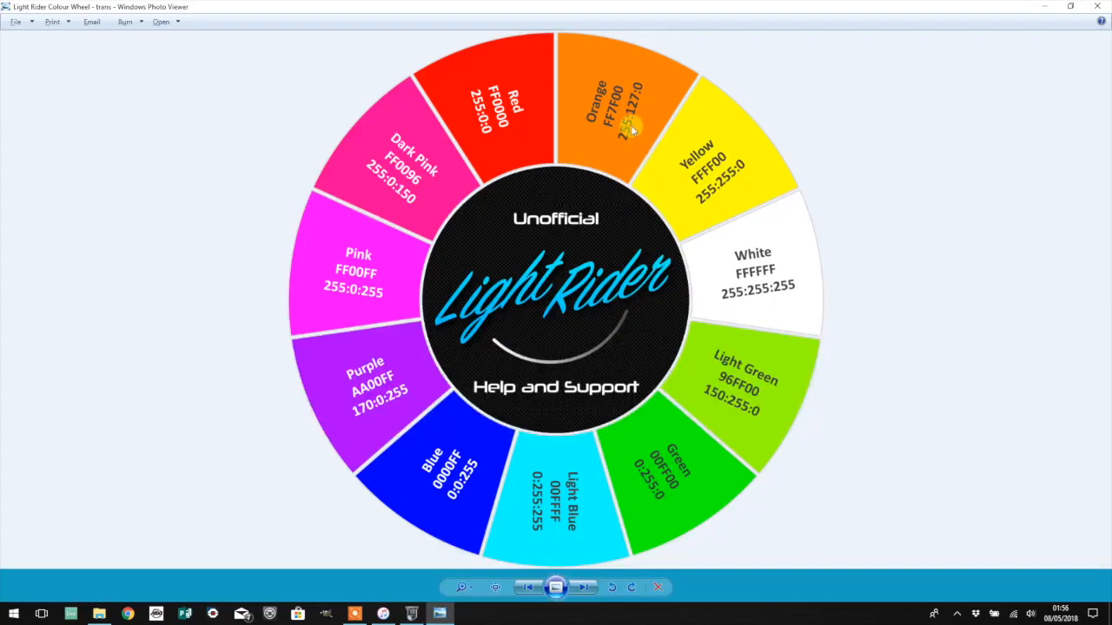
{"action": "key", "text": "alt+Tab"}
{"action": "double_click", "coordinate": [556, 349]}
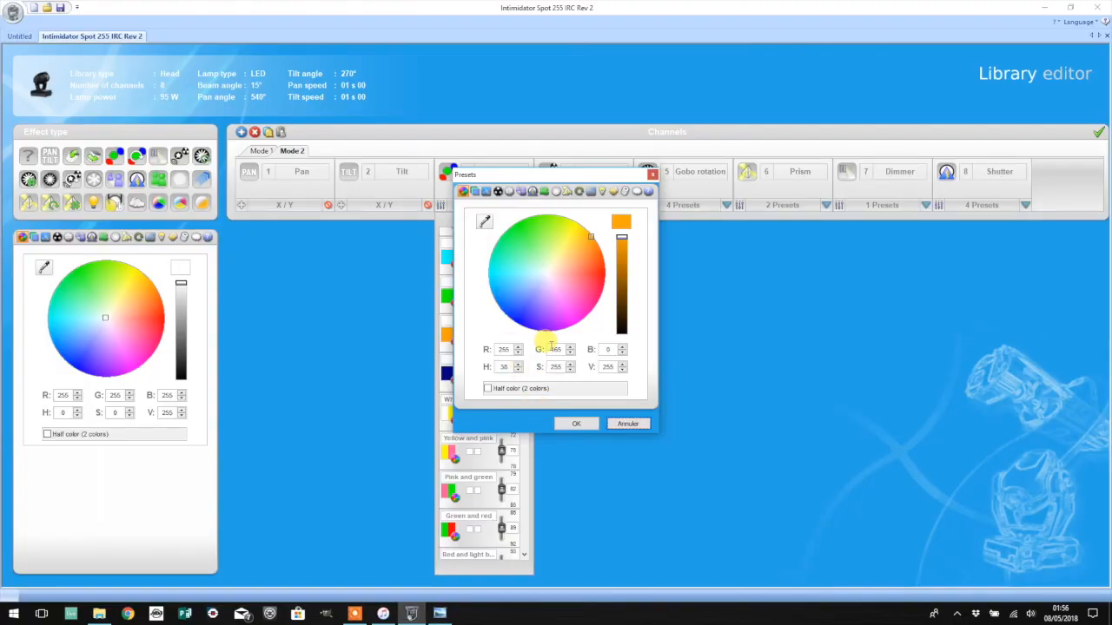
{"action": "type", "text": "127"}
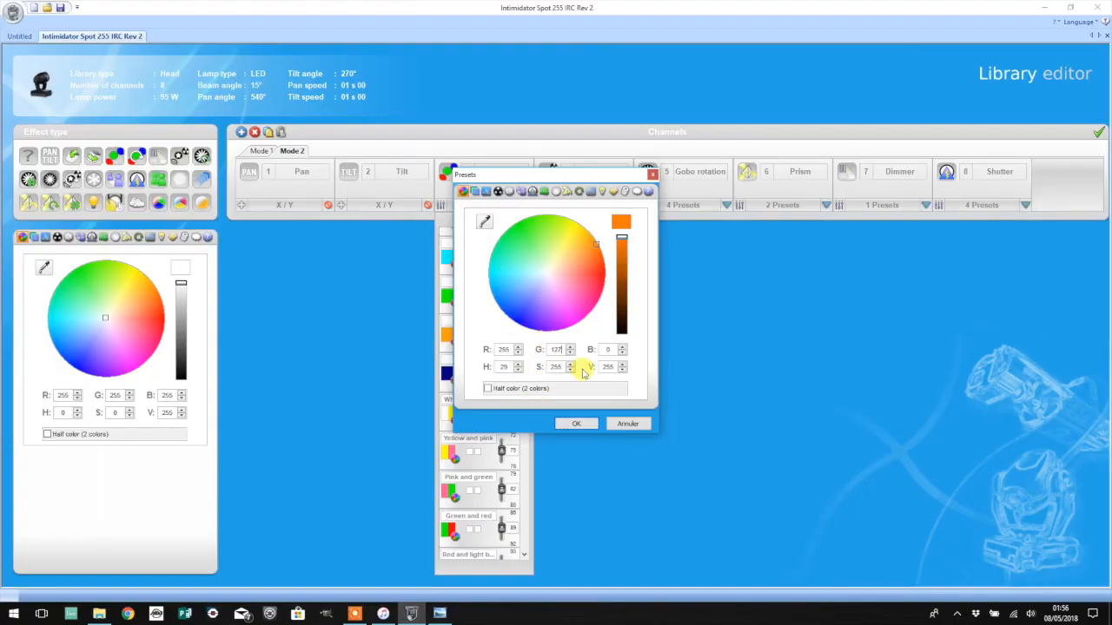
{"action": "left_click", "coordinate": [587, 428]}
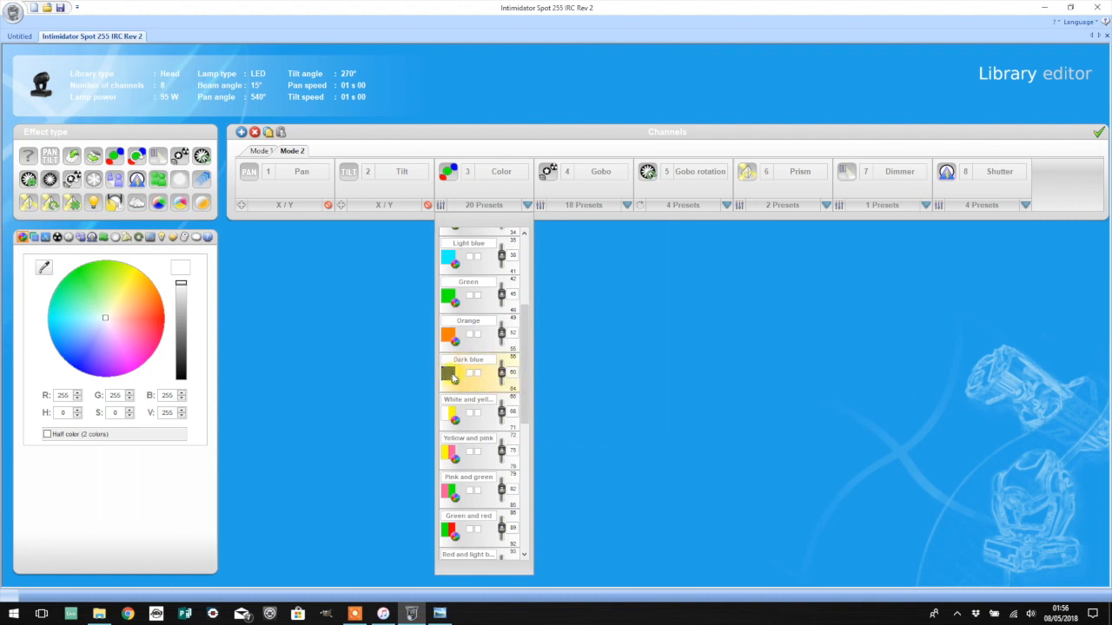
- Check the Colour Wheel image for the blue segment and rename the Dark blue preset as Blue
{"action": "key", "text": "alt+Tab"}
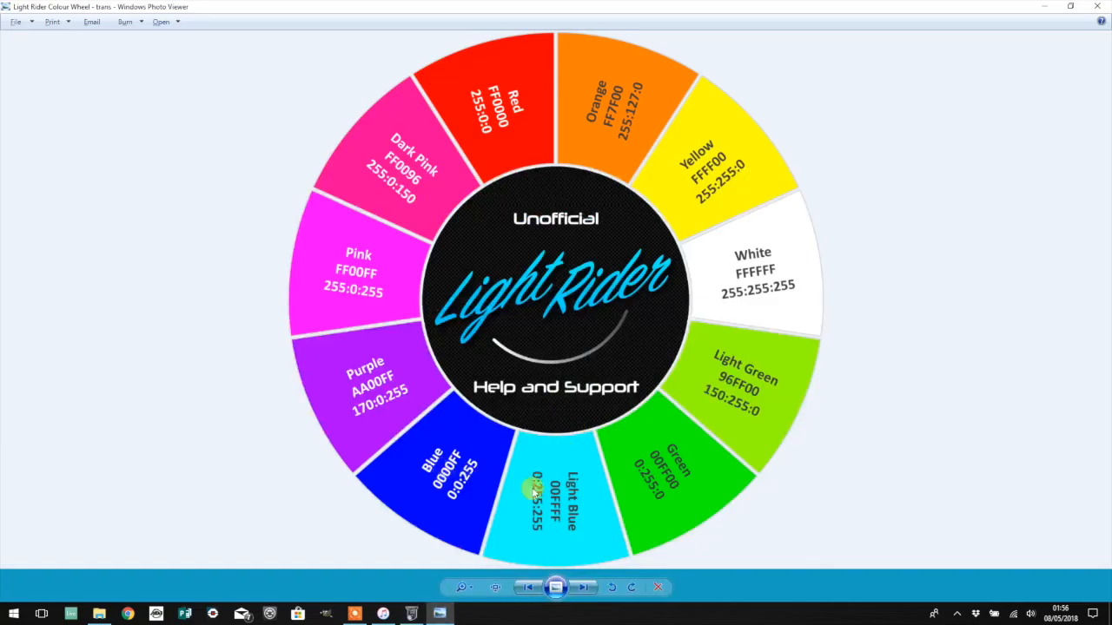
{"action": "key", "text": "alt+Tab"}
{"action": "left_click", "coordinate": [474, 359]}
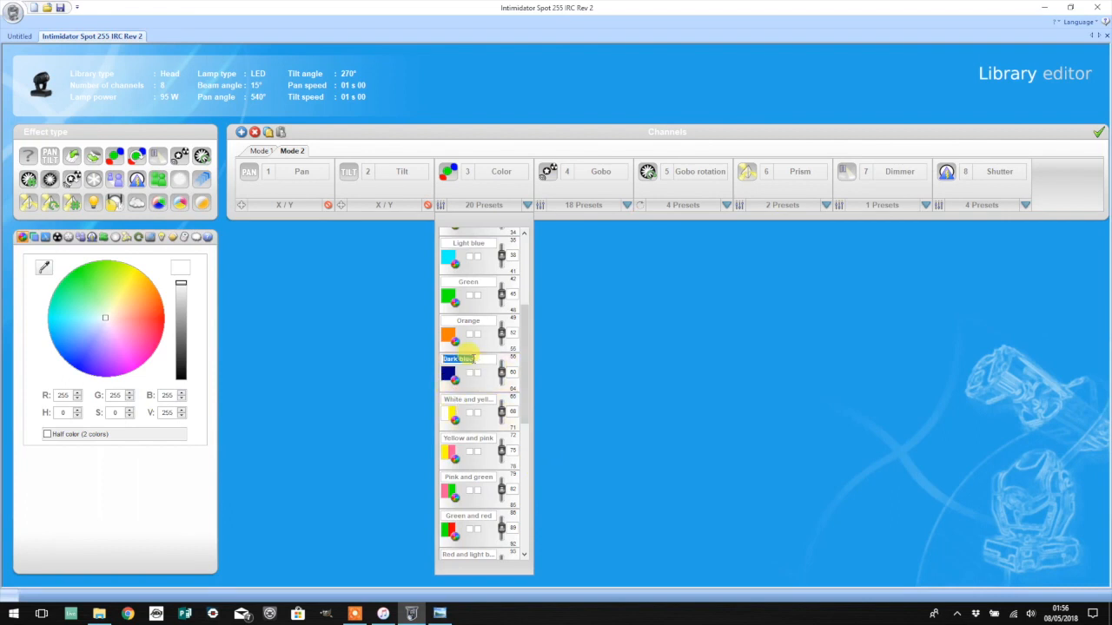
{"action": "type", "text": "Blue"}
{"action": "key", "text": "Return"}
- Set the Blue preset's blue value to 255
{"action": "right_click", "coordinate": [451, 378]}
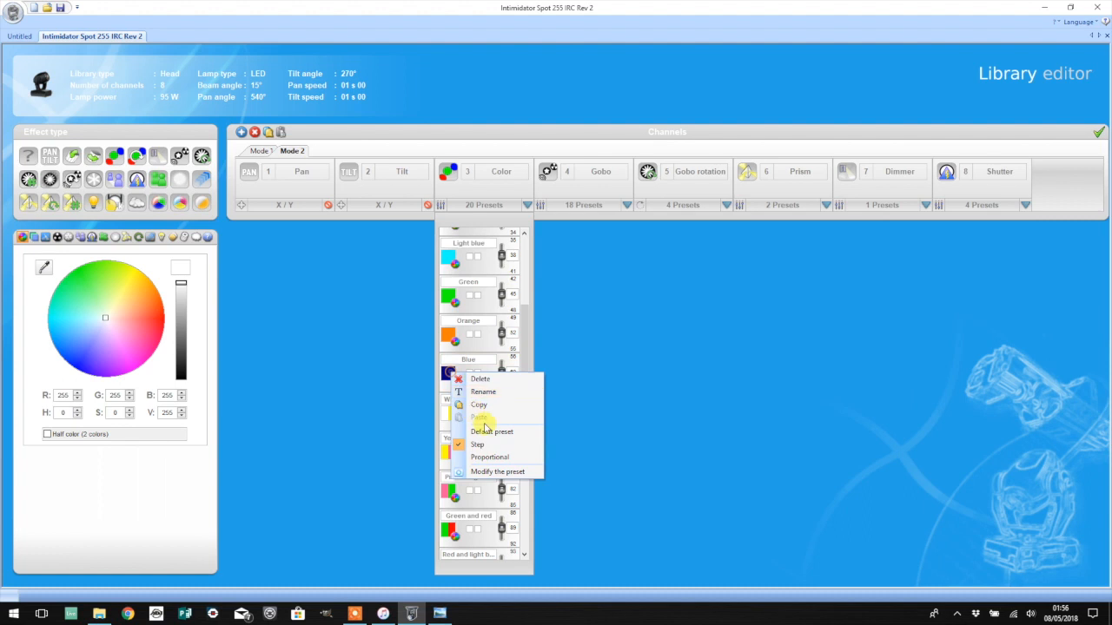
{"action": "left_click", "coordinate": [500, 480]}
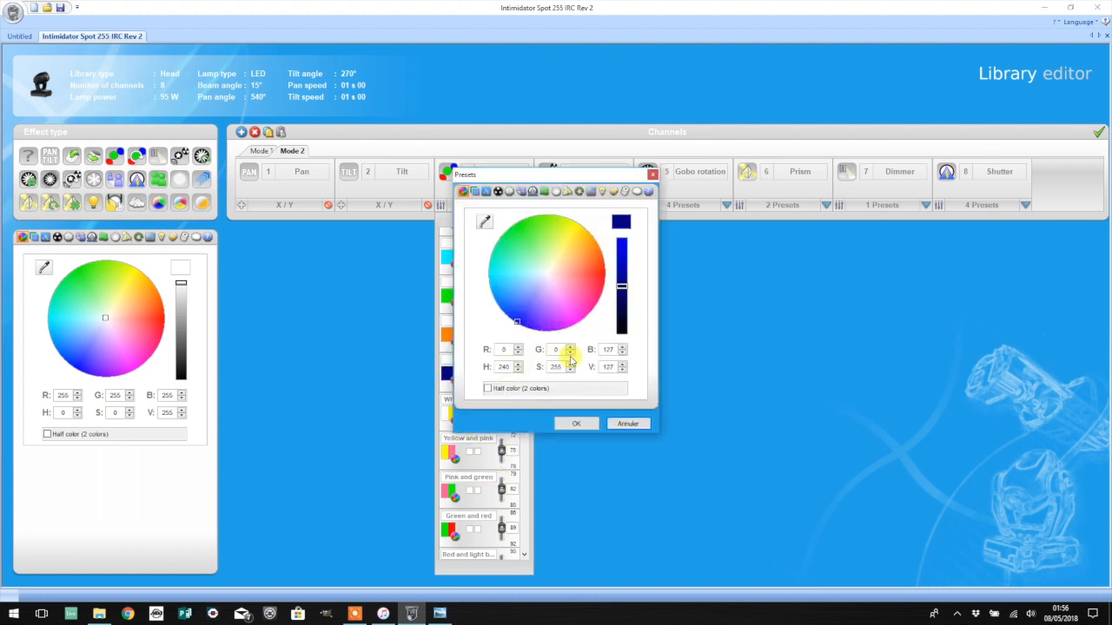
{"action": "double_click", "coordinate": [601, 349]}
{"action": "type", "text": "255"}
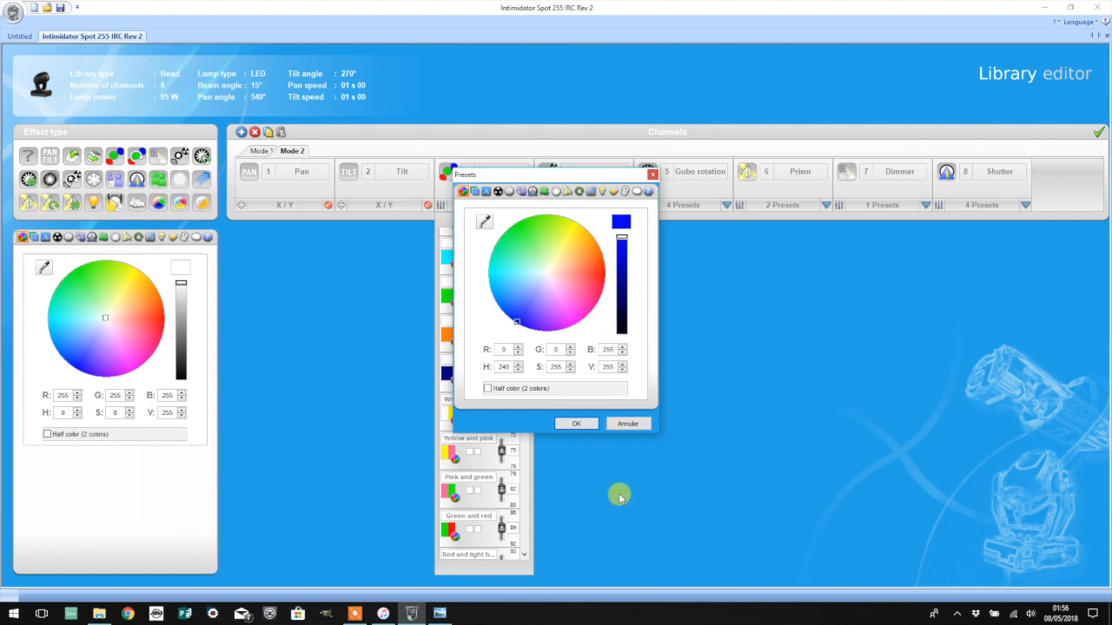
{"action": "left_click", "coordinate": [575, 423]}
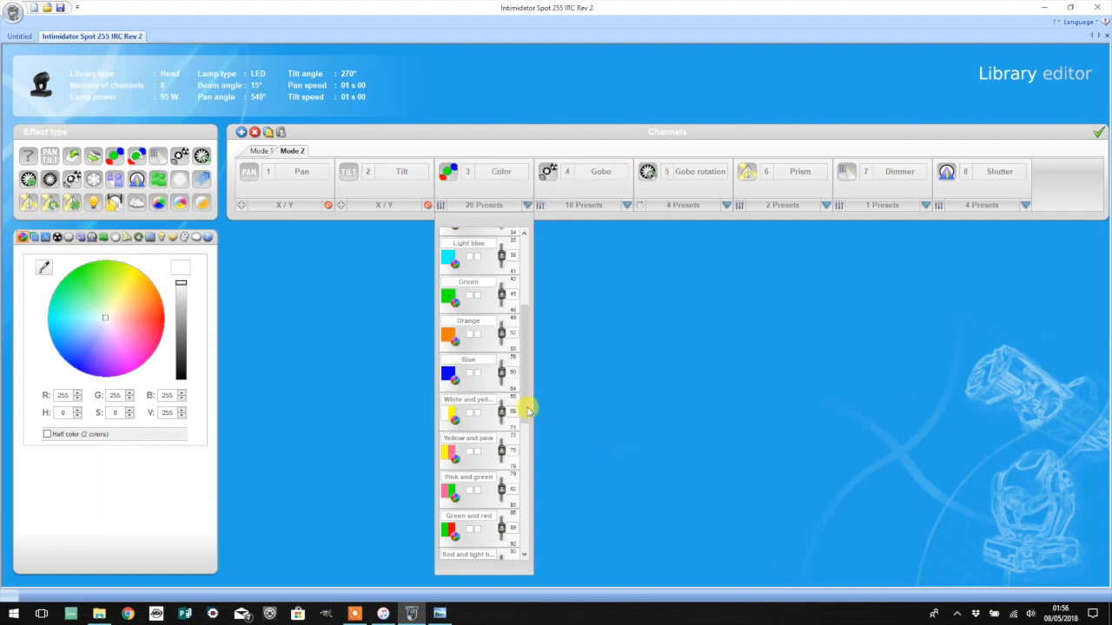
- Review the edited colour presets, save the fixture profile, and check the file's modified date in File Explorer
{"action": "left_click_drag", "start_coordinate": [527, 405], "coordinate": [539, 300]}
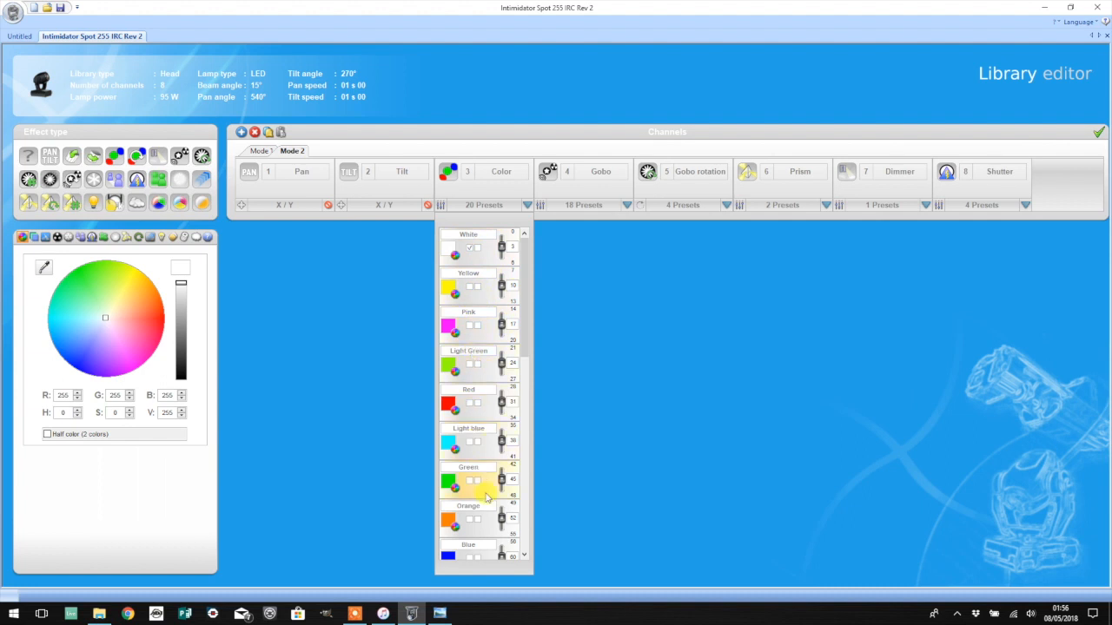
{"action": "scroll", "coordinate": [487, 507], "scroll_direction": "down", "scroll_amount": 1}
{"action": "scroll", "coordinate": [488, 508], "scroll_direction": "down", "scroll_amount": 1}
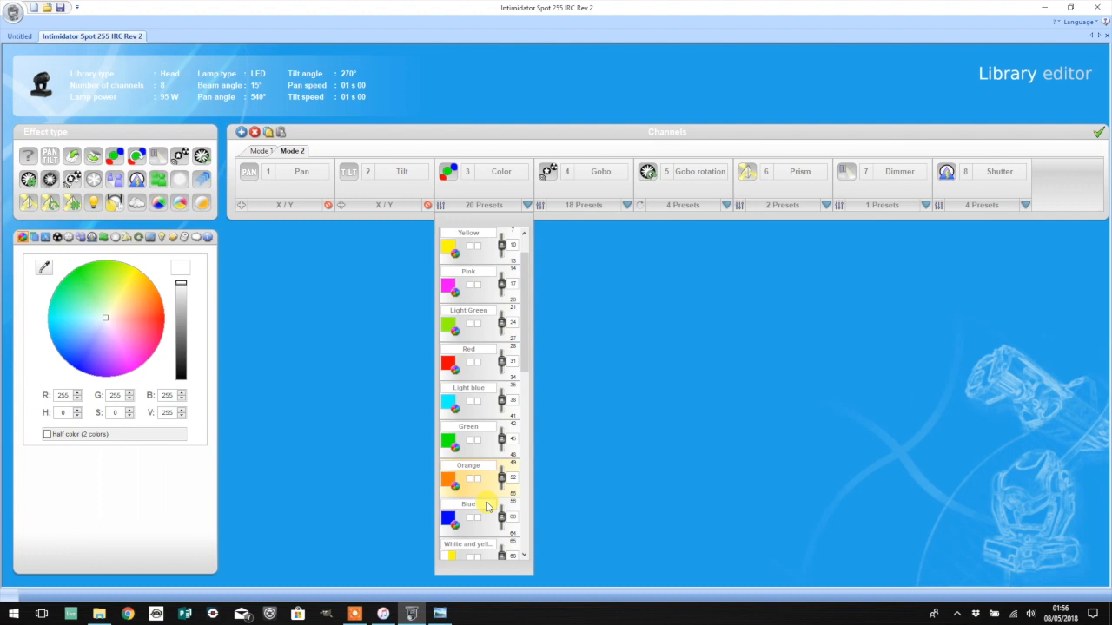
{"action": "scroll", "coordinate": [530, 330], "scroll_direction": "up", "scroll_amount": 2}
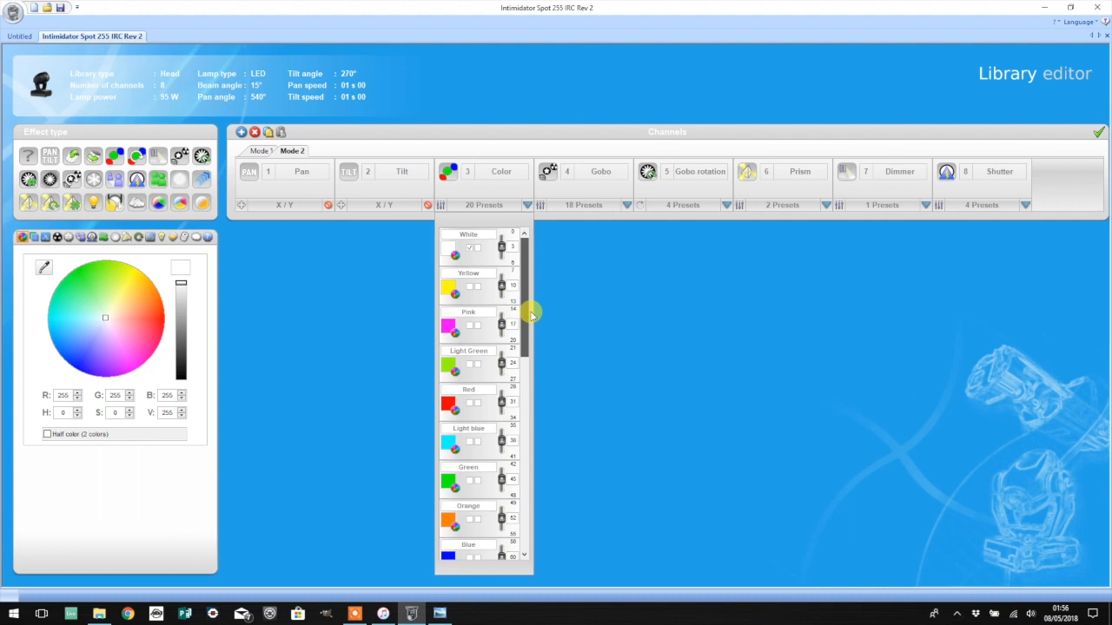
{"action": "left_click", "coordinate": [527, 207]}
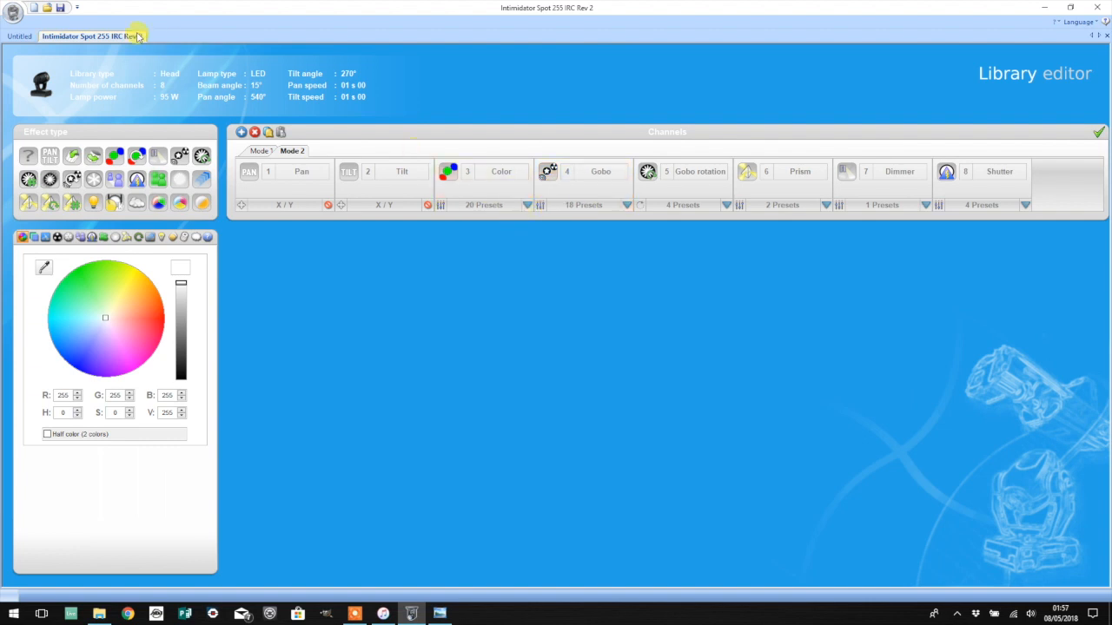
{"action": "left_click", "coordinate": [60, 8]}
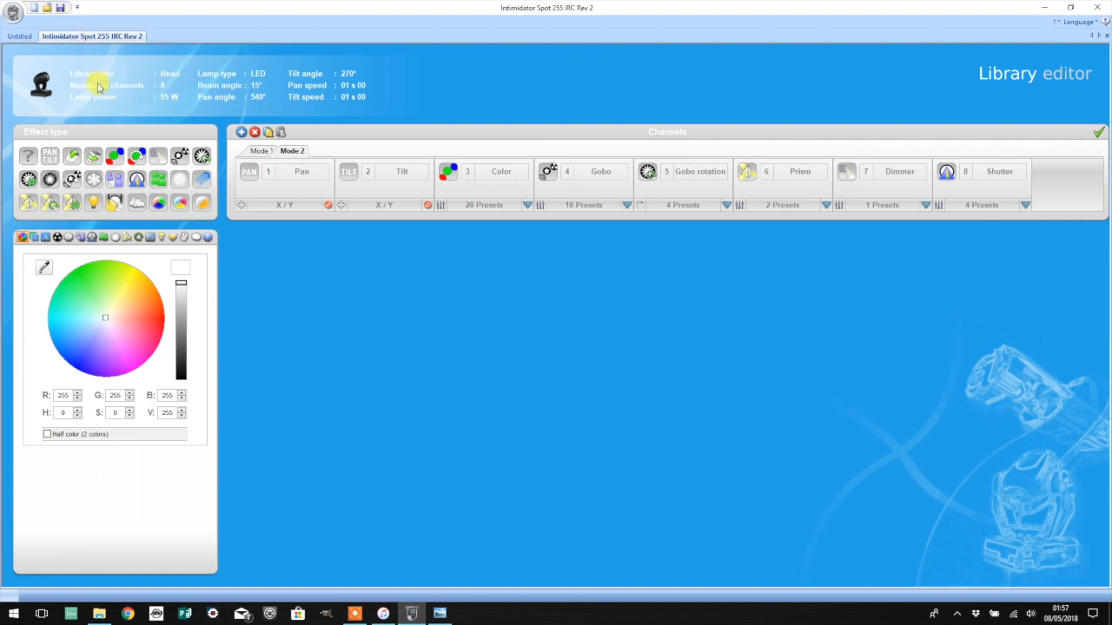
{"action": "left_click", "coordinate": [99, 615]}
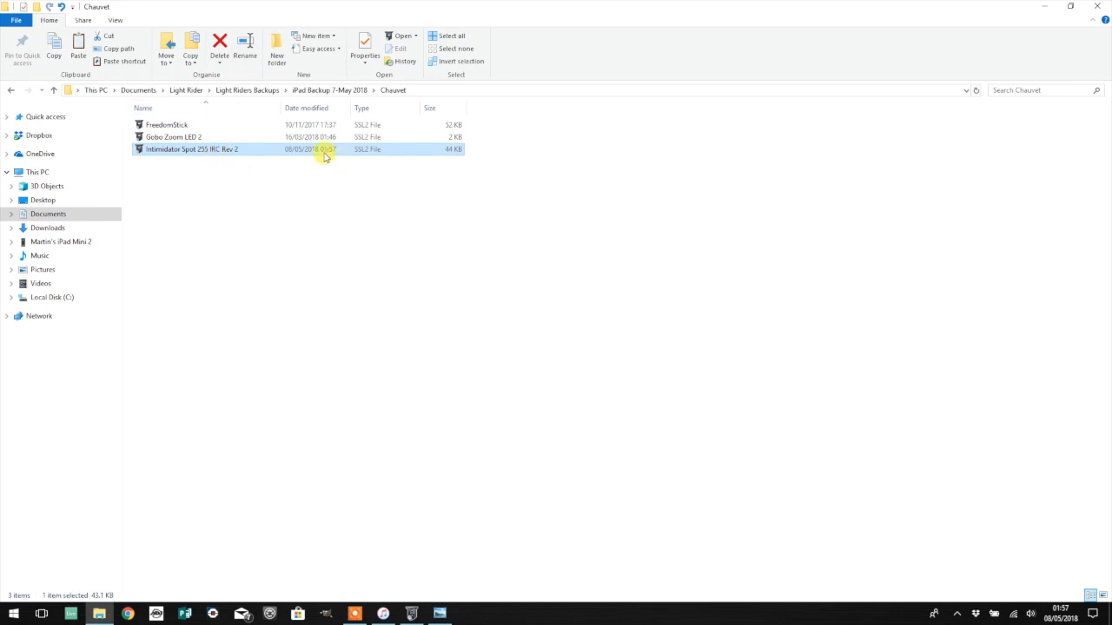
- Switch to iTunes and delete the Chauvet folder from the iPad's Light Rider Documents
{"action": "left_click", "coordinate": [383, 614]}
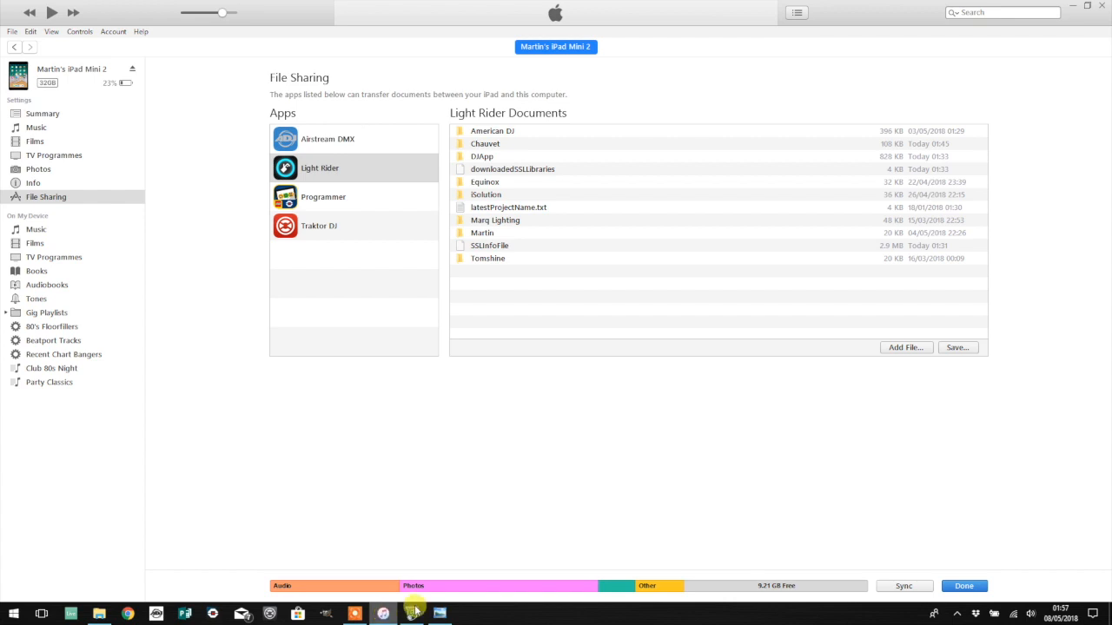
{"action": "left_click", "coordinate": [512, 146]}
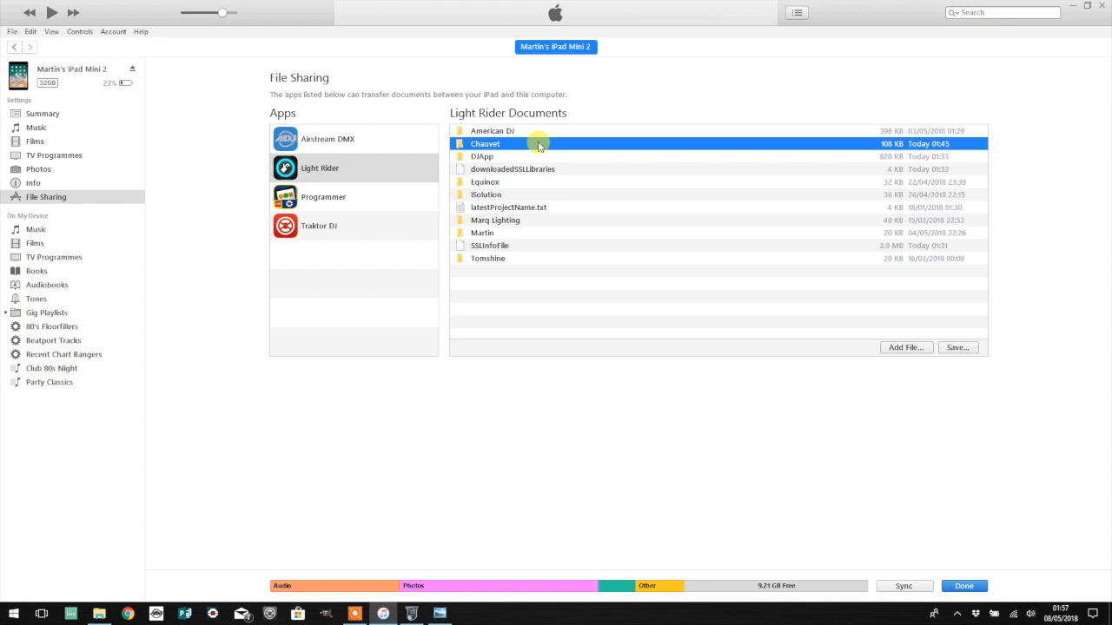
{"action": "key", "text": "Delete"}
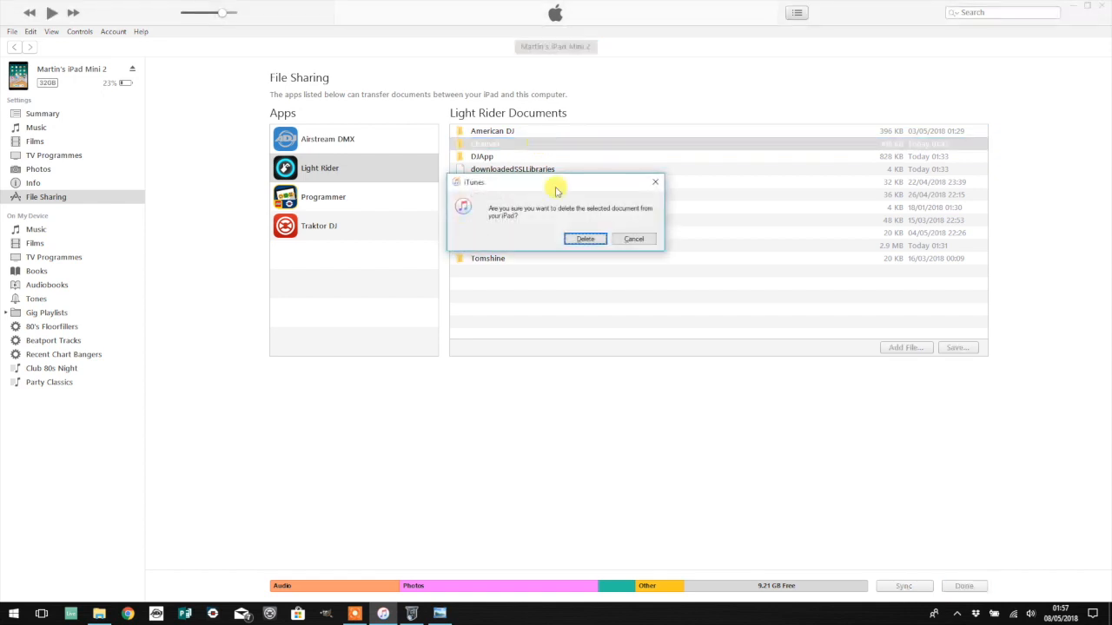
{"action": "left_click", "coordinate": [584, 240]}
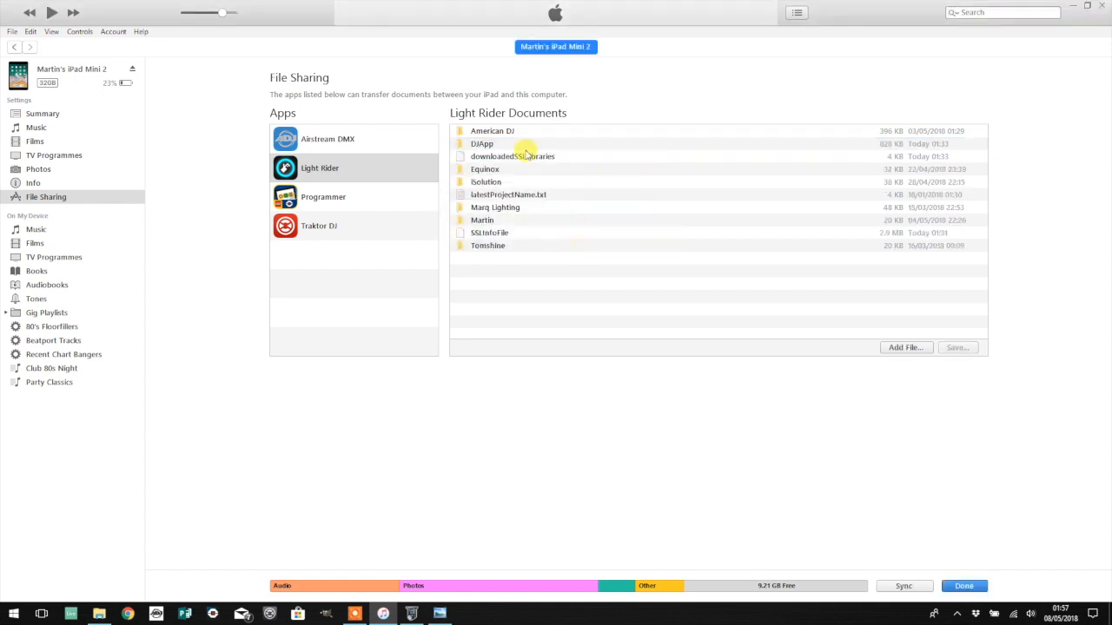
- Copy the Chauvet folder from iPad Backup 7-May 2018 in File Explorer into Light Rider Documents in iTunes
{"action": "left_click", "coordinate": [99, 613]}
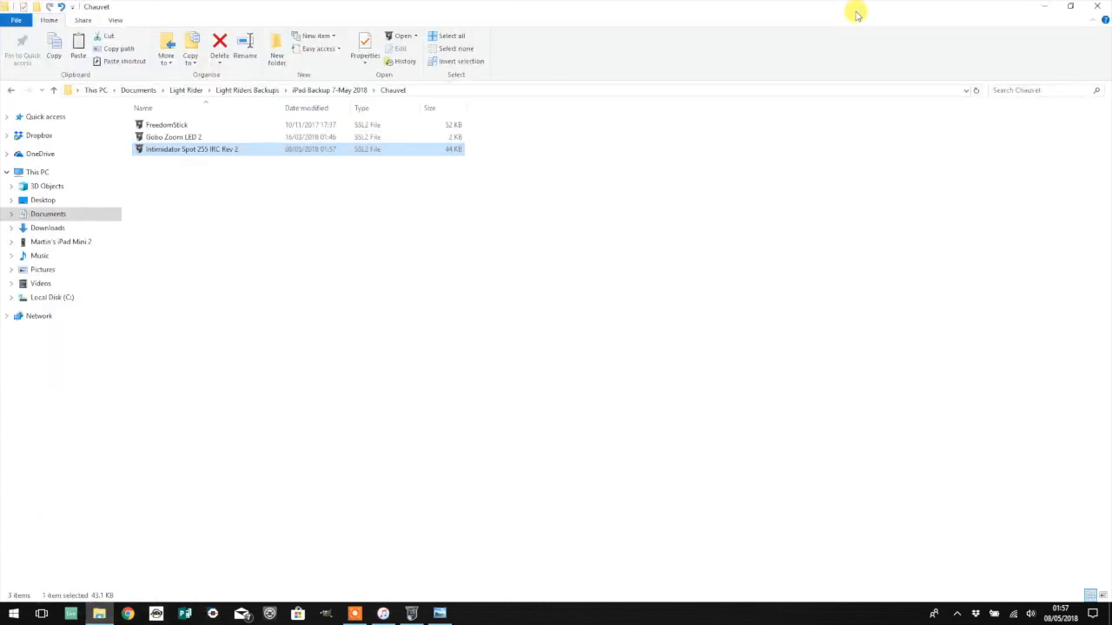
{"action": "left_click", "coordinate": [1071, 6]}
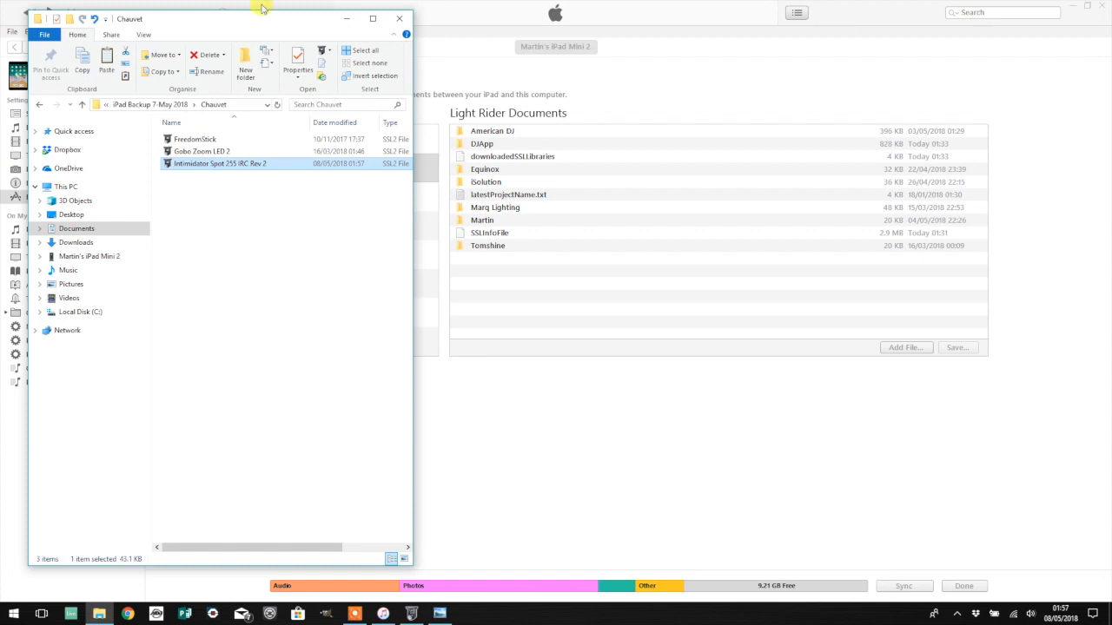
{"action": "left_click", "coordinate": [81, 104]}
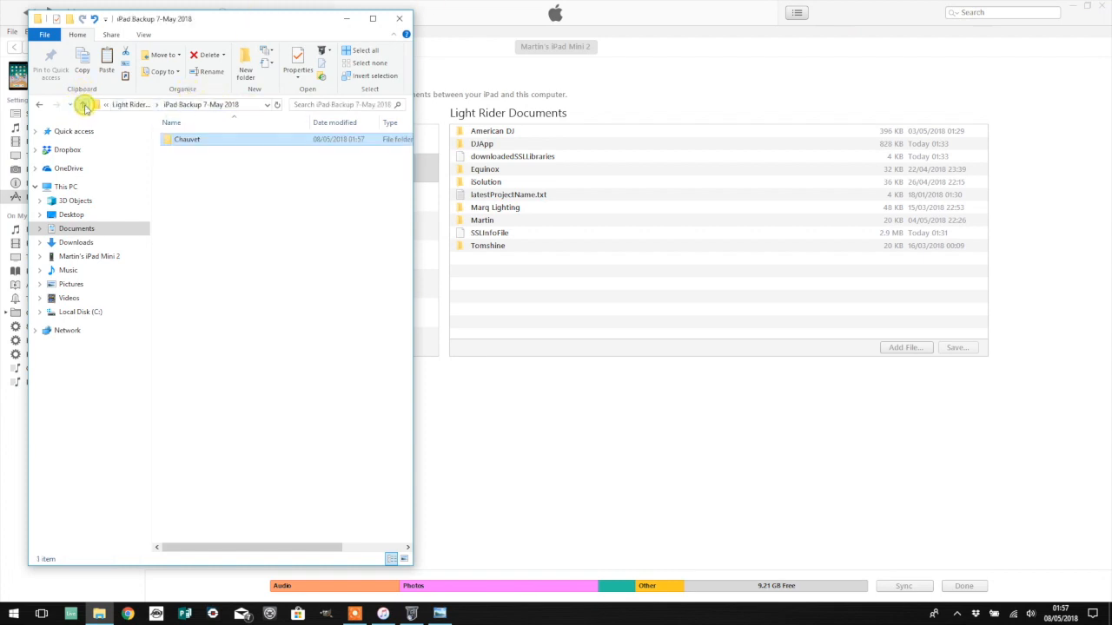
{"action": "double_click", "coordinate": [170, 142]}
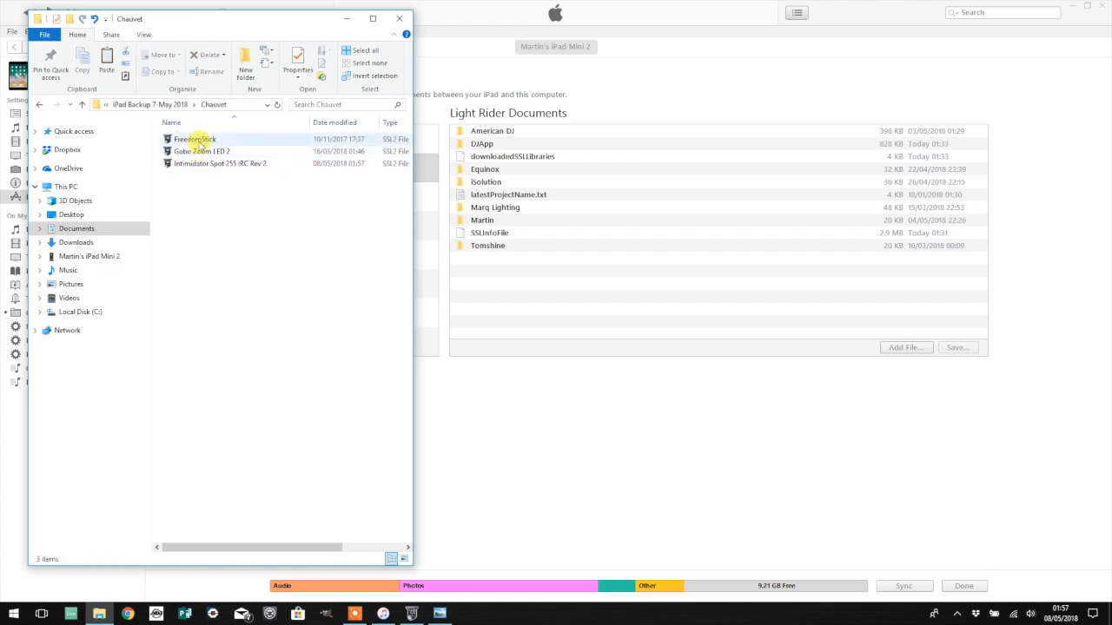
{"action": "left_click", "coordinate": [85, 105]}
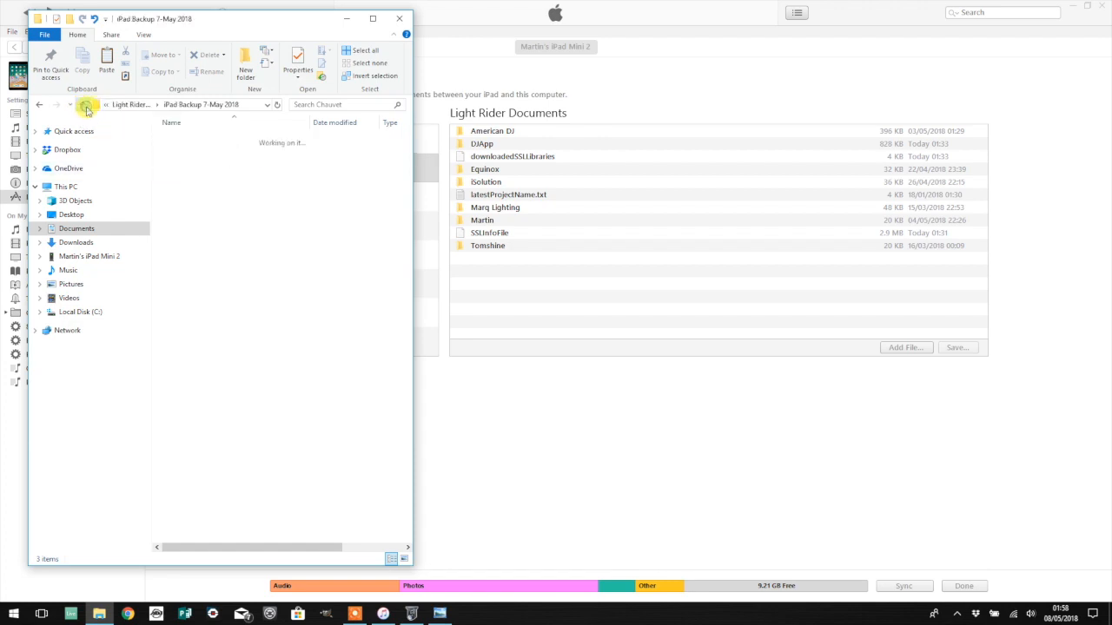
{"action": "left_click_drag", "start_coordinate": [172, 141], "coordinate": [528, 292]}
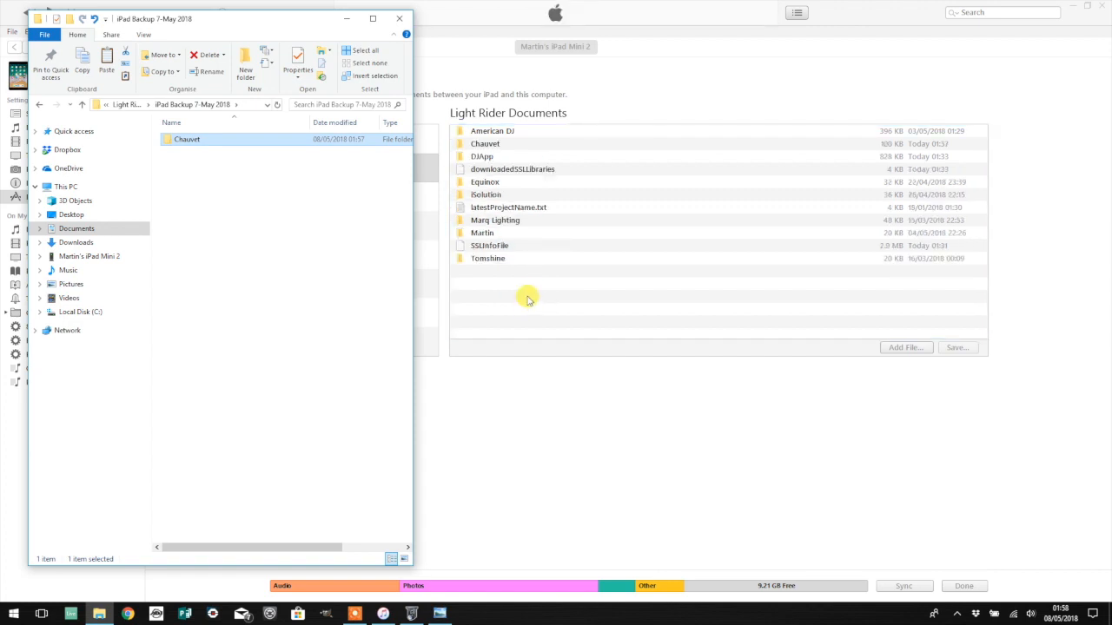
{"action": "left_click", "coordinate": [491, 146]}
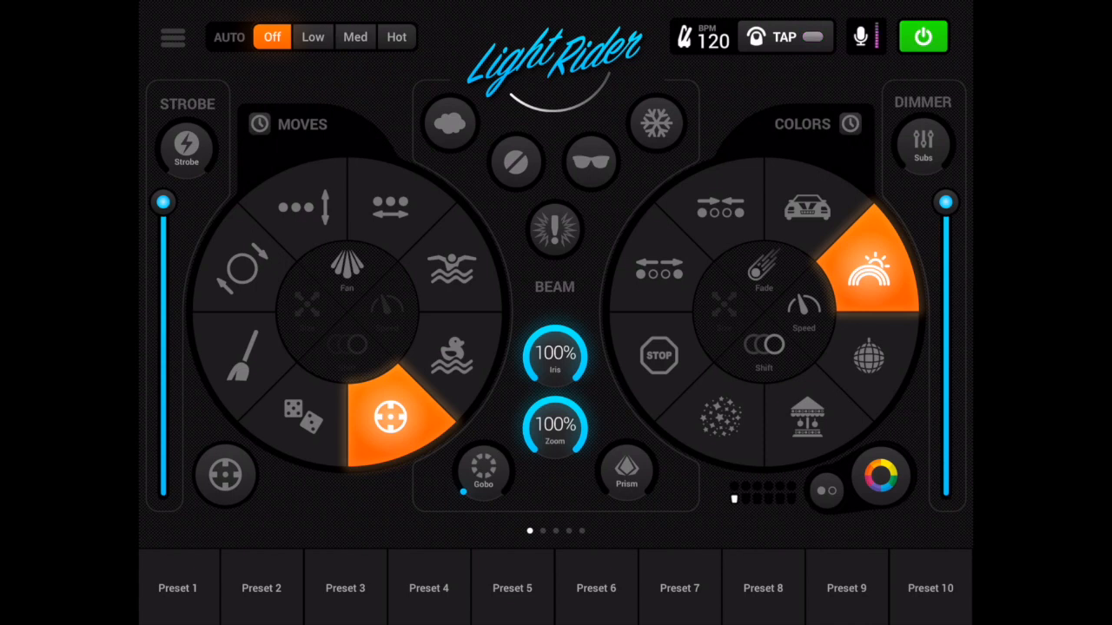
- In Light Rider on the iPad, inspect the Intimidator Spot 255 IRC gobo list and the colour wheel
{"action": "left_click", "coordinate": [483, 472]}
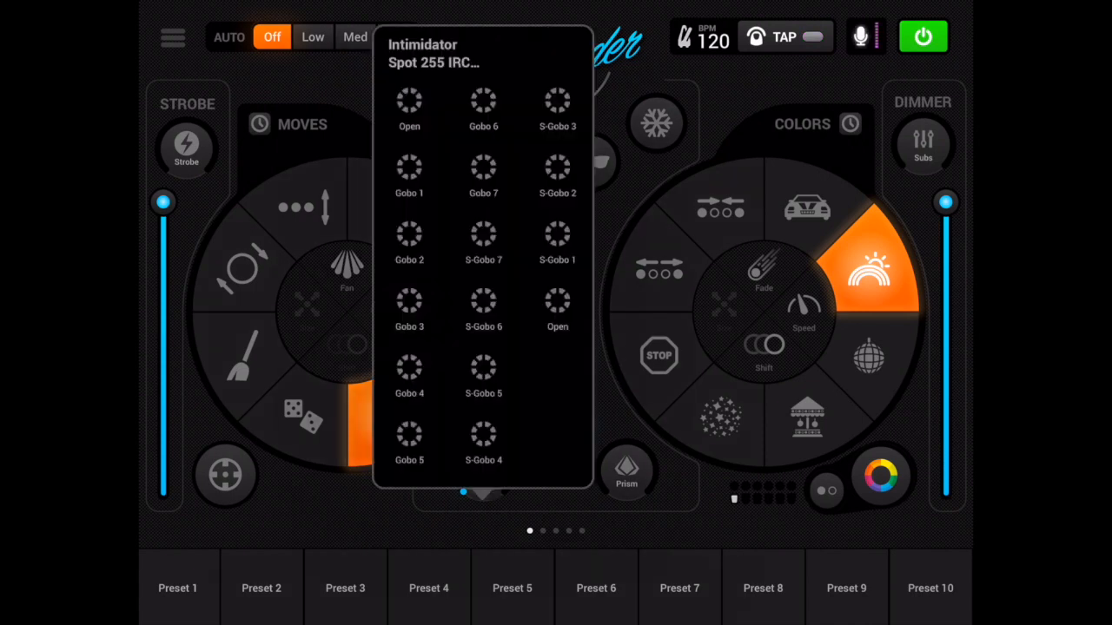
{"action": "left_click", "coordinate": [881, 475]}
{"action": "left_click", "coordinate": [880, 476]}
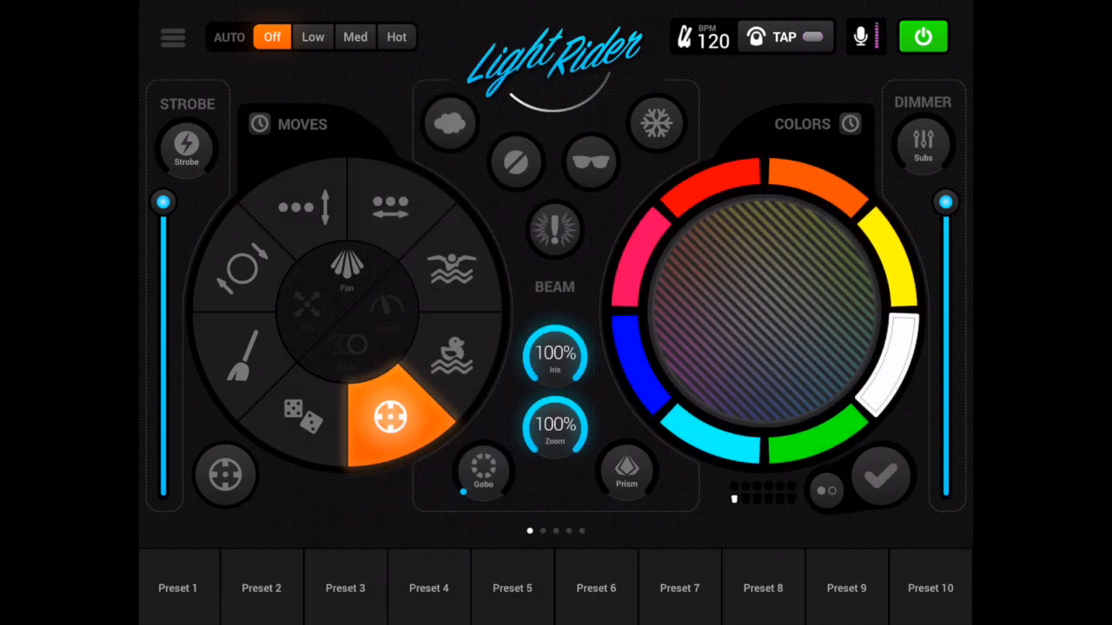
{"action": "left_click", "coordinate": [881, 475]}
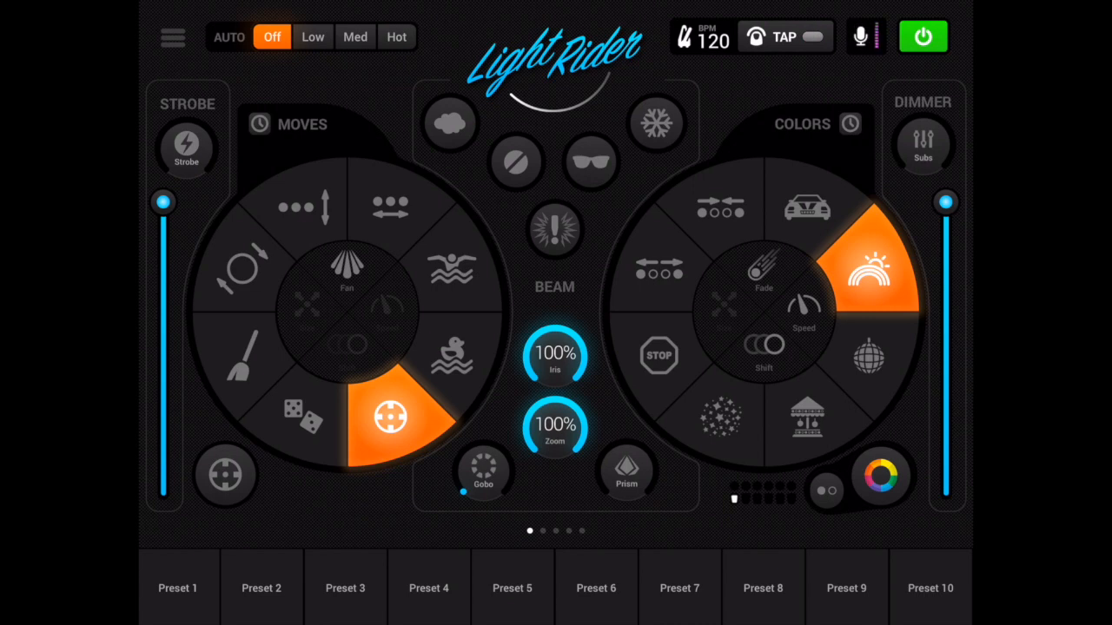
- Force-close Light Rider on the iPad and relaunch it from the home screen
{"action": "key", "text": "Home"}
{"action": "key", "text": "Home"}
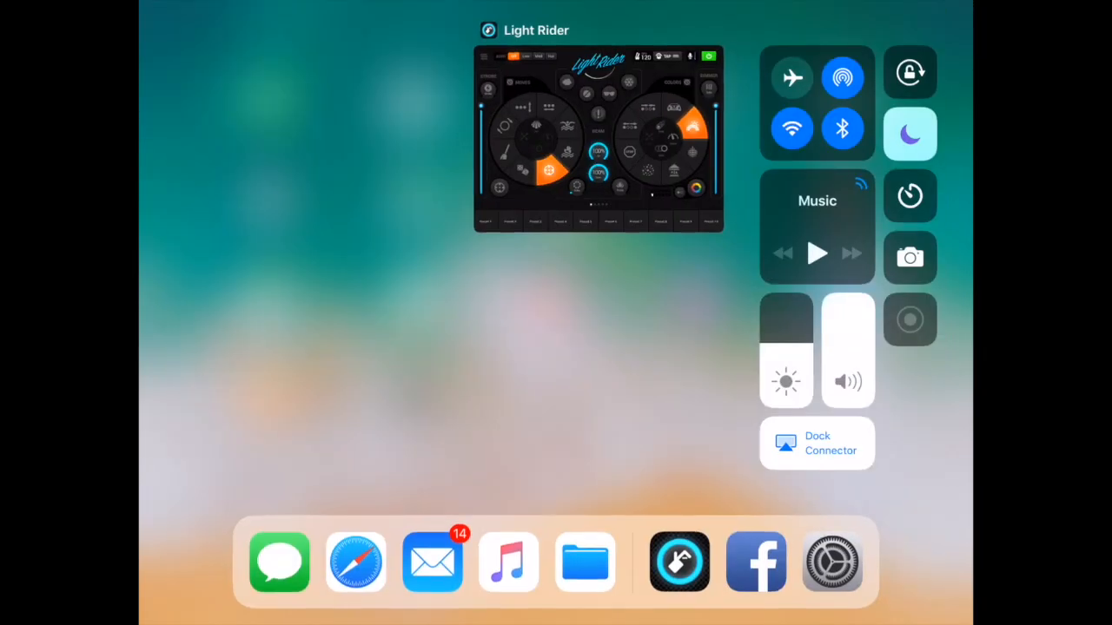
{"action": "left_click_drag", "start_coordinate": [599, 139], "coordinate": [599, 13]}
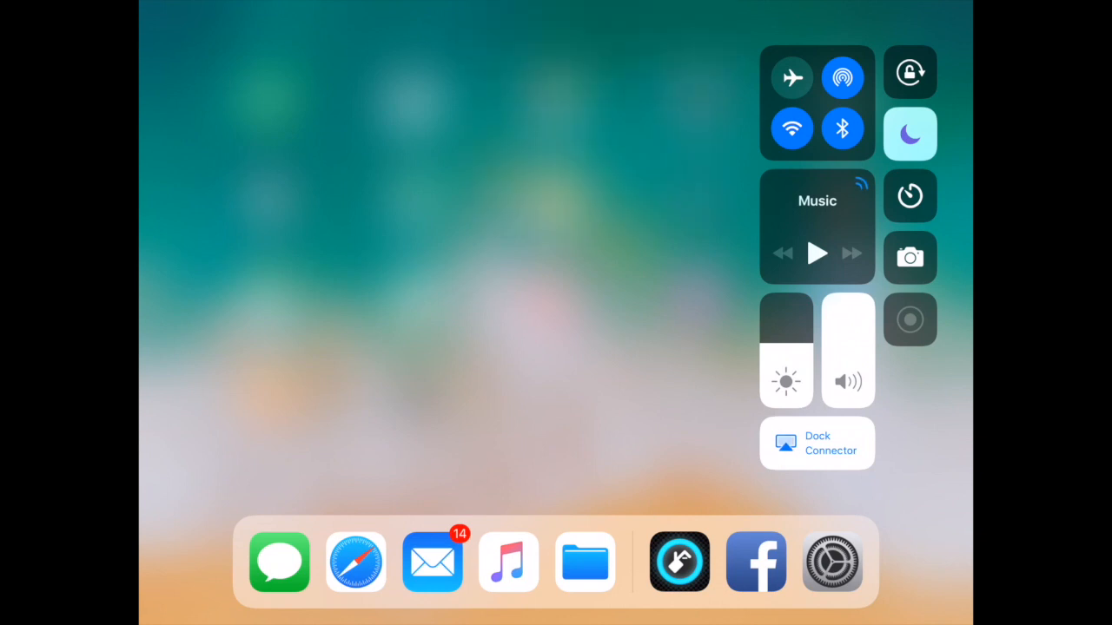
{"action": "key", "text": "Home"}
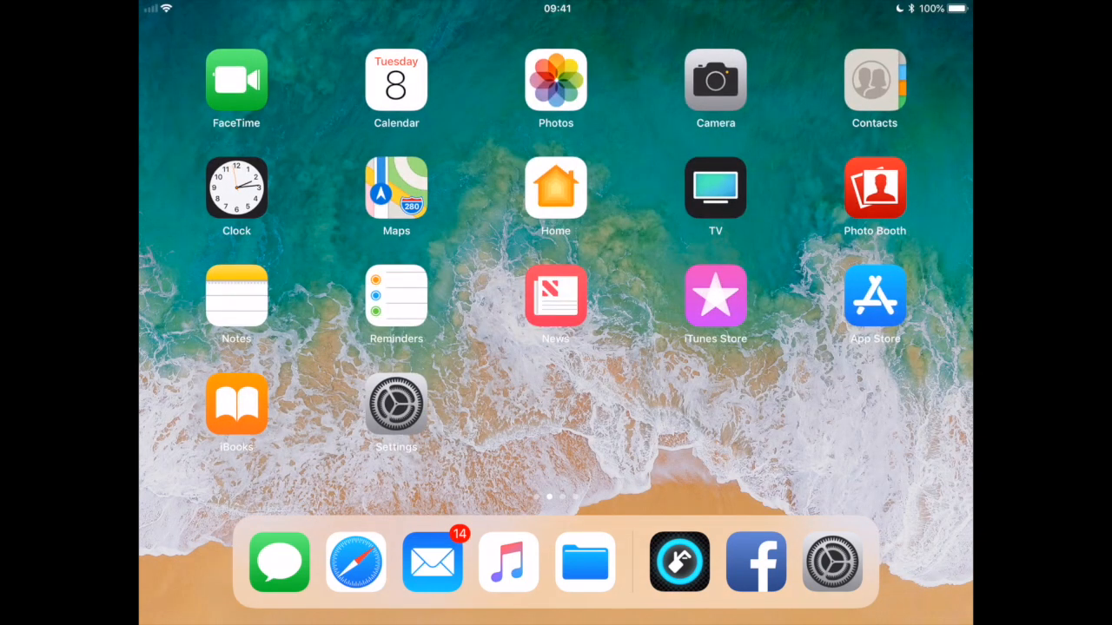
{"action": "left_click", "coordinate": [680, 562]}
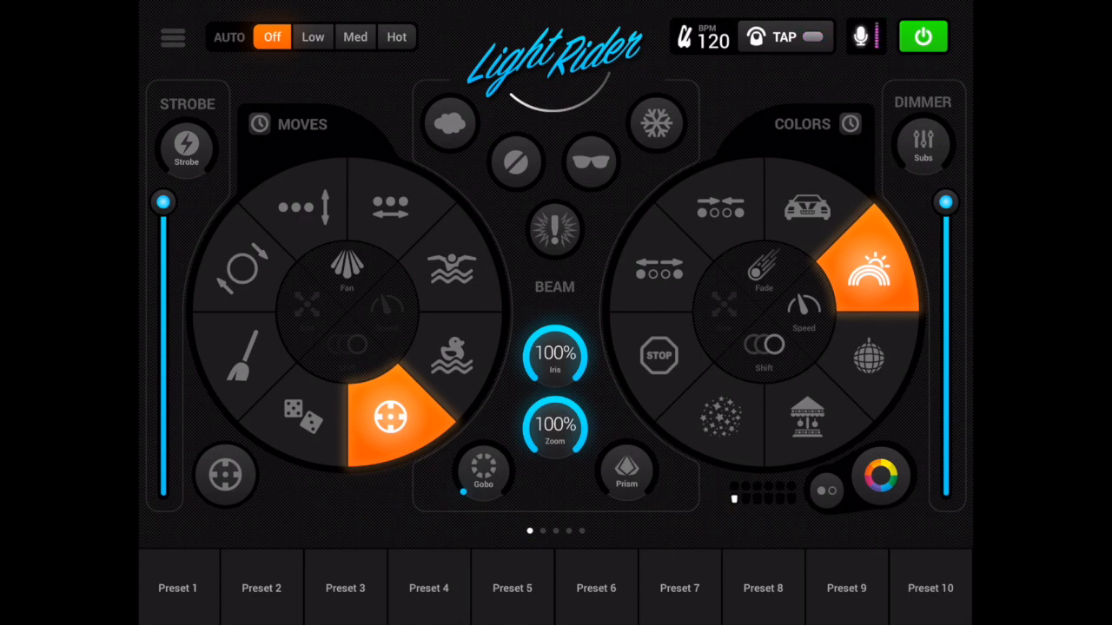
- Remove the existing Intimidator Spot 255 IRC Rev 2 fixture from the Sandbox project's fixture list
{"action": "left_click", "coordinate": [172, 37]}
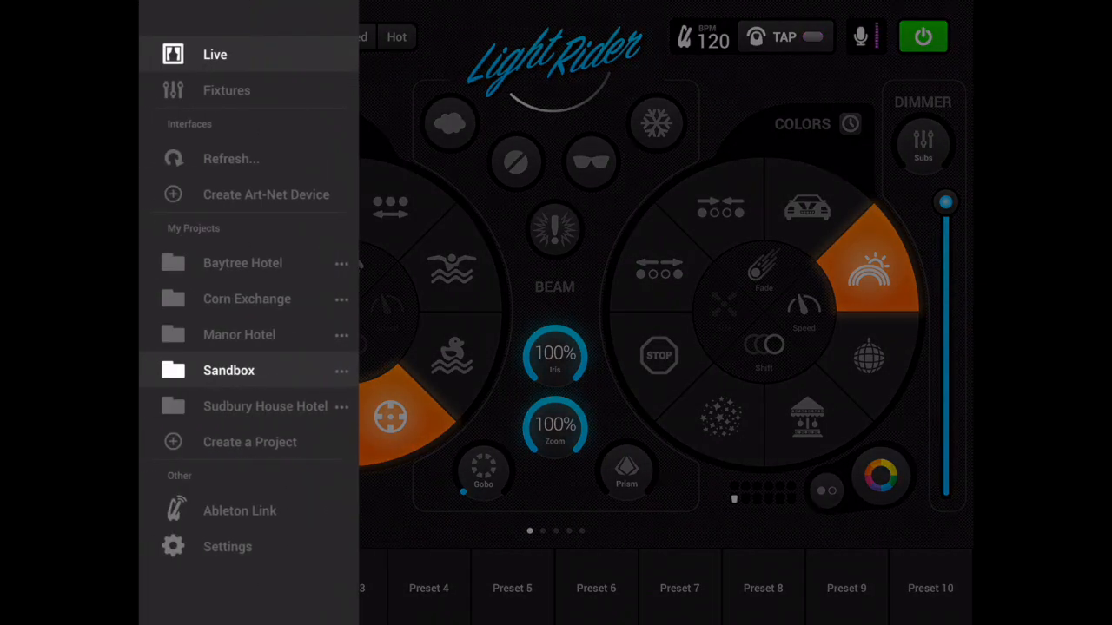
{"action": "left_click", "coordinate": [227, 90]}
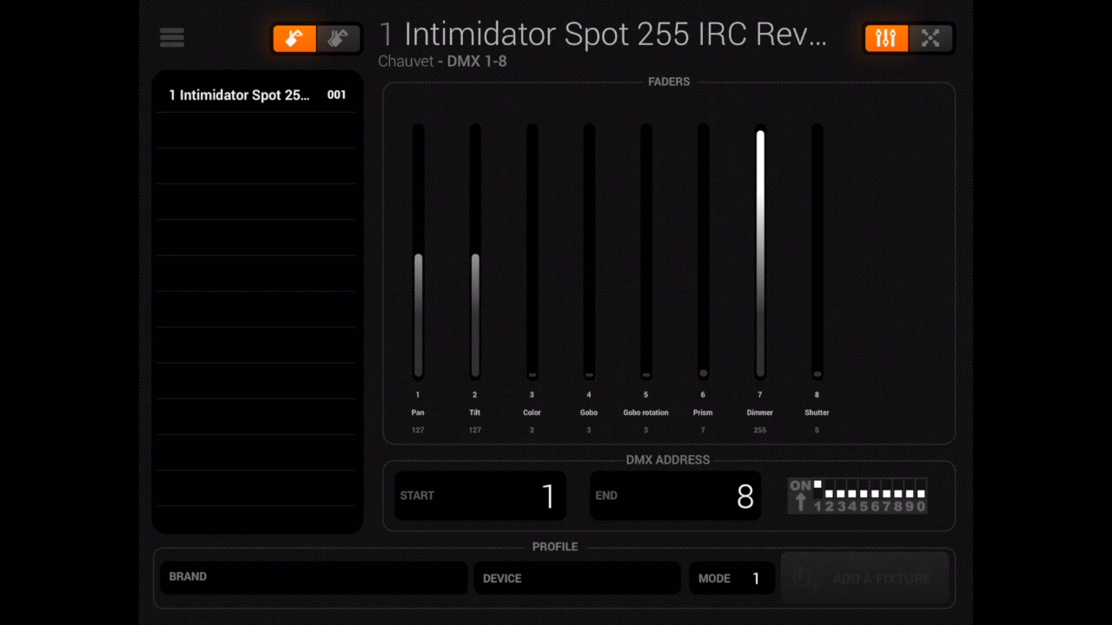
{"action": "left_click_drag", "start_coordinate": [313, 94], "coordinate": [218, 94]}
{"action": "left_click", "coordinate": [324, 95]}
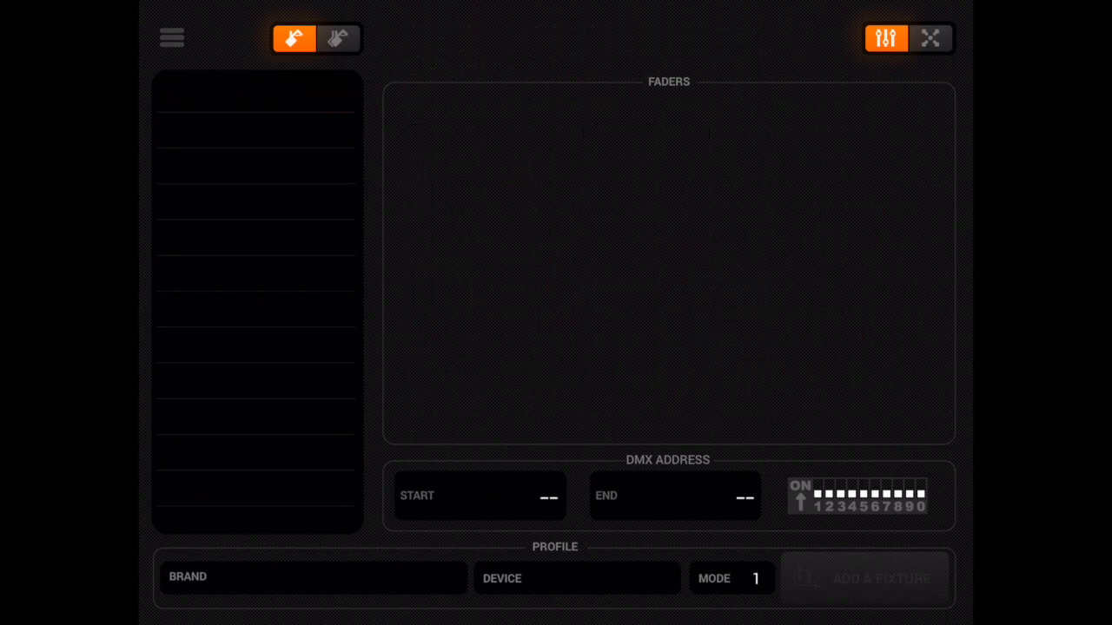
- Add a Chauvet Intimidator Spot 255 IRC Rev 2 fixture in mode 2, finding it by searching the devices for 255
{"action": "left_click", "coordinate": [313, 577]}
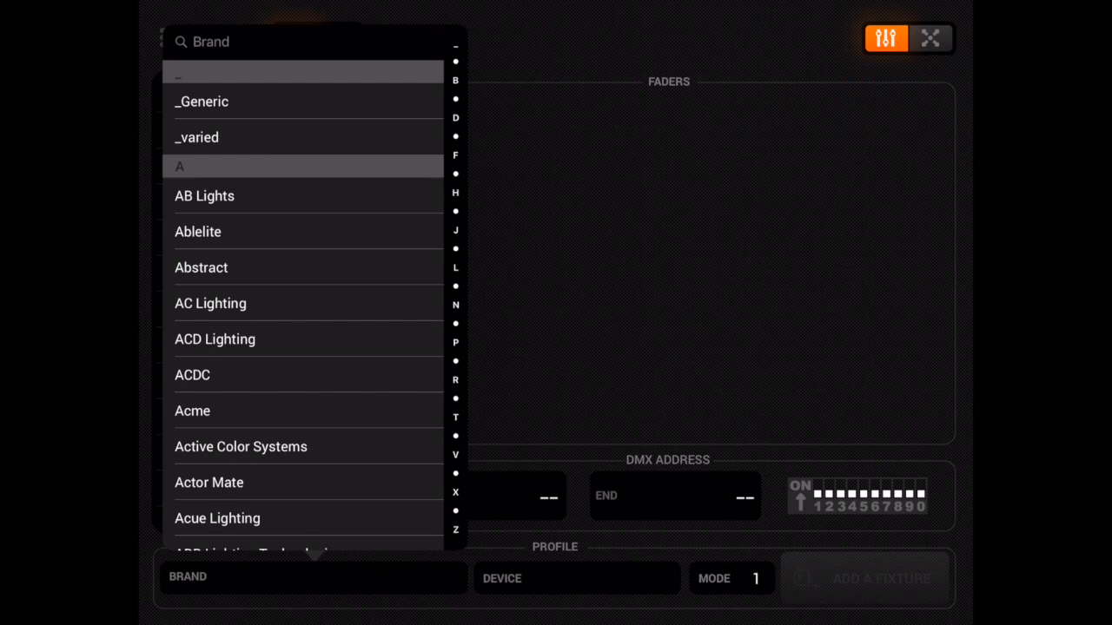
{"action": "left_click_drag", "start_coordinate": [455, 59], "coordinate": [455, 99]}
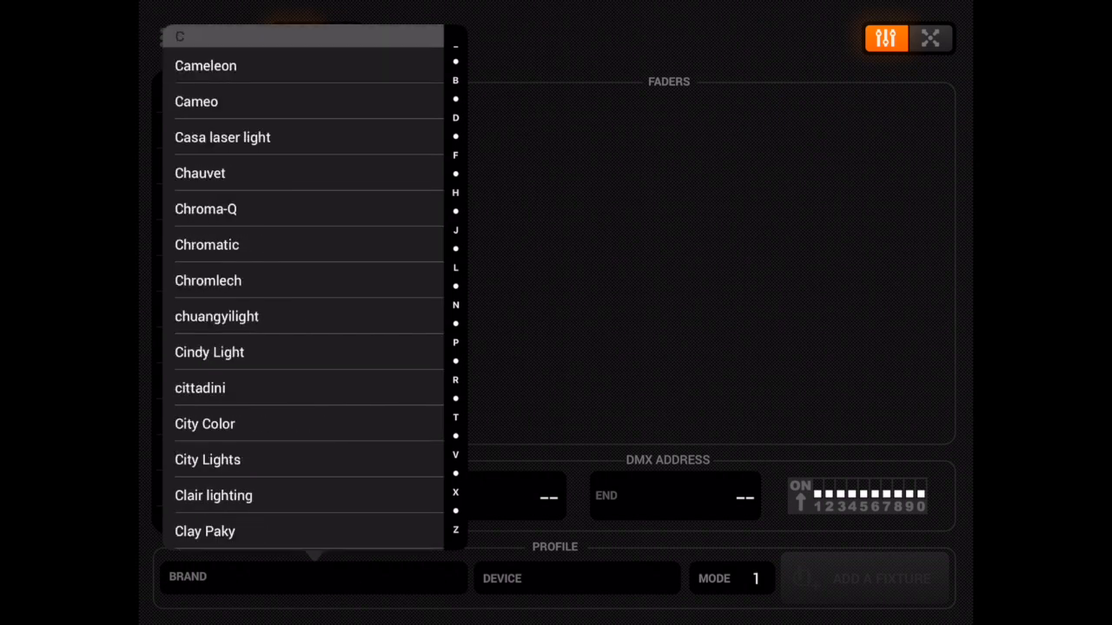
{"action": "left_click", "coordinate": [200, 172]}
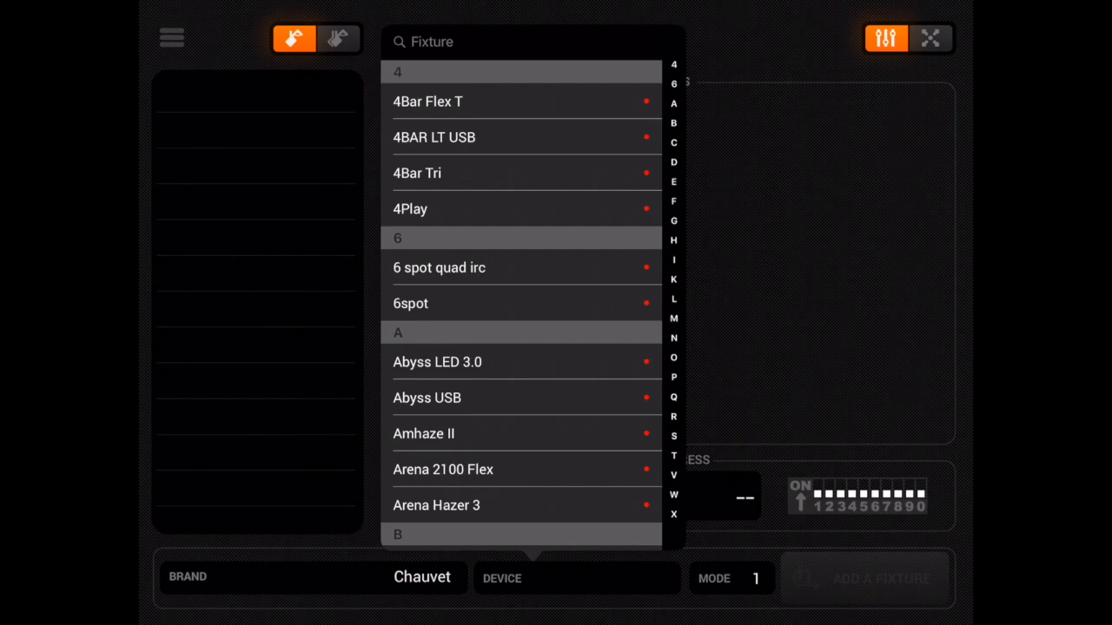
{"action": "left_click", "coordinate": [432, 42]}
{"action": "left_click", "coordinate": [175, 586]}
{"action": "type", "text": "255"}
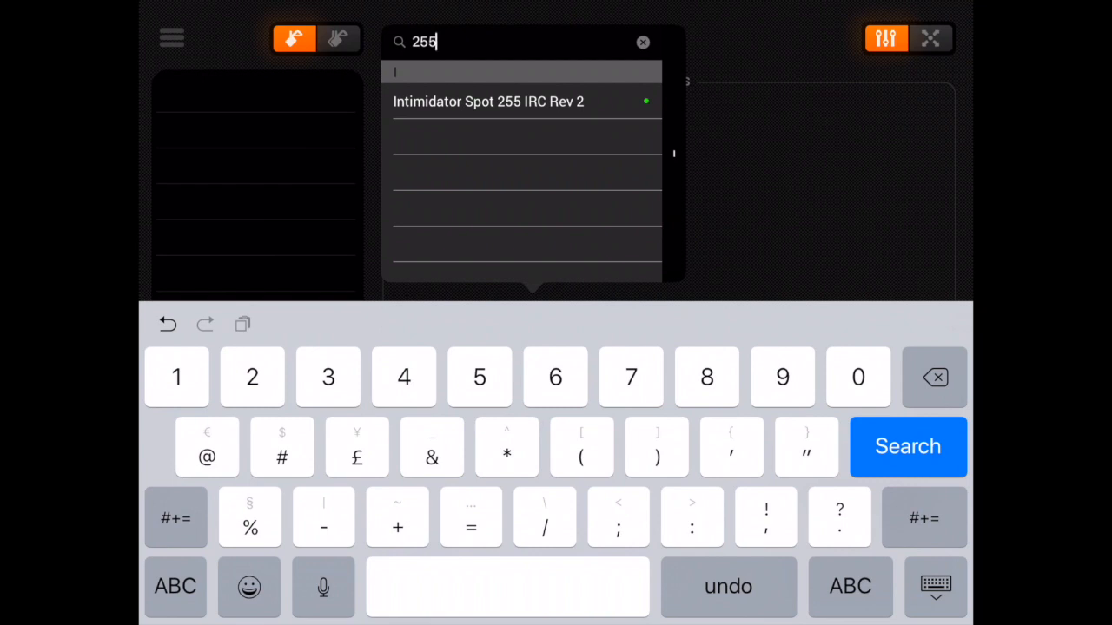
{"action": "left_click", "coordinate": [522, 101]}
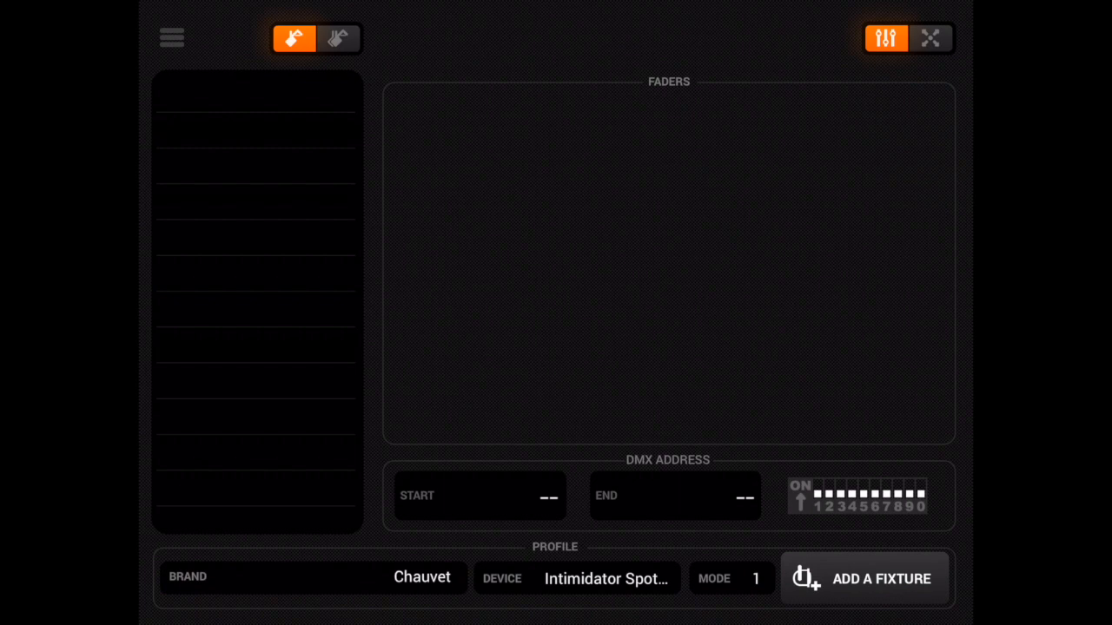
{"action": "left_click", "coordinate": [732, 578]}
{"action": "left_click", "coordinate": [736, 78]}
{"action": "left_click", "coordinate": [864, 579]}
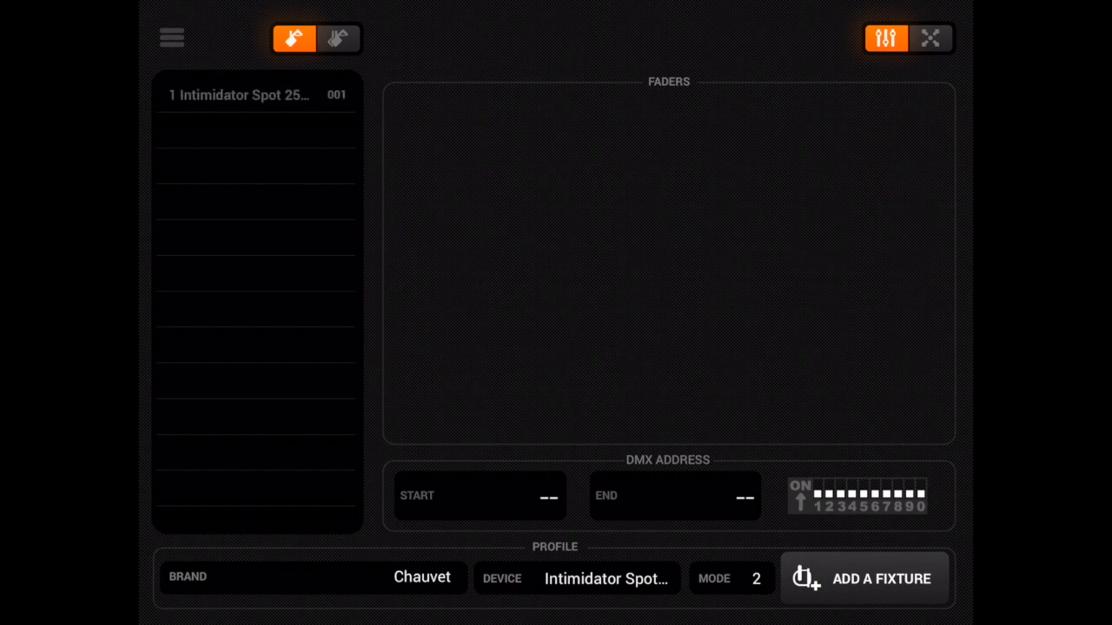
- Return to the Live view and inspect the gobo list of the Intimidator Spot 255 IRC
{"action": "left_click", "coordinate": [171, 37]}
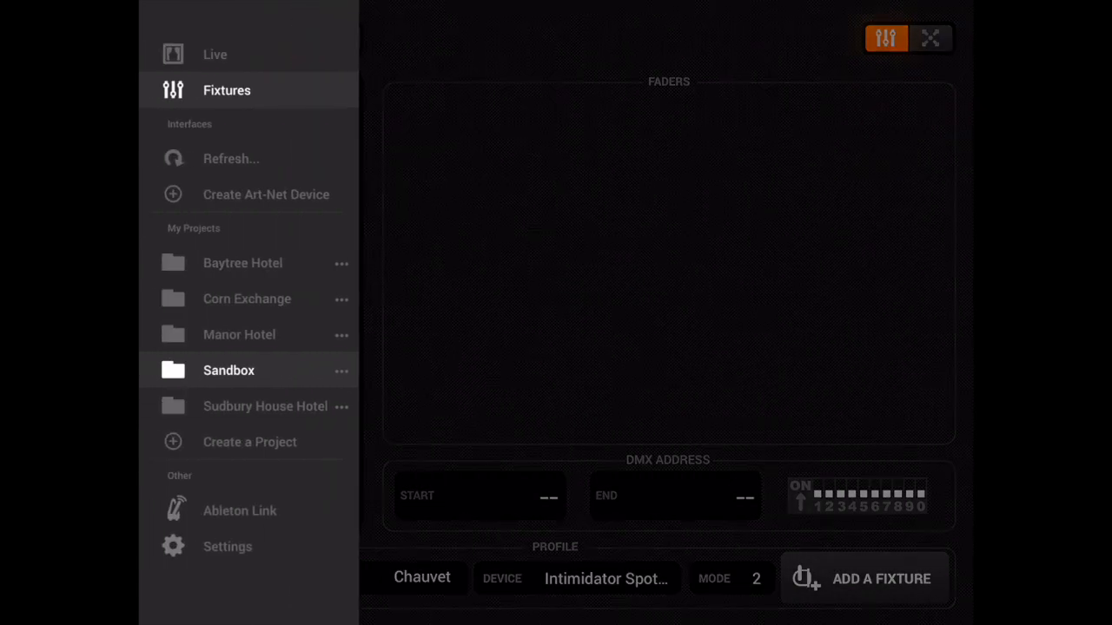
{"action": "left_click", "coordinate": [215, 54]}
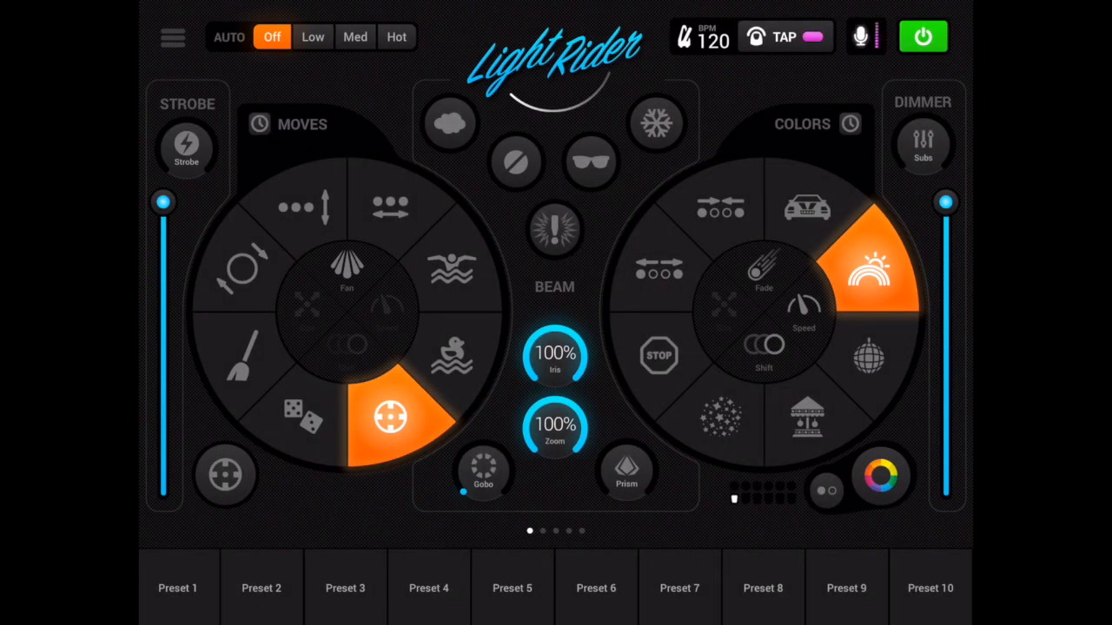
{"action": "left_click", "coordinate": [483, 470]}
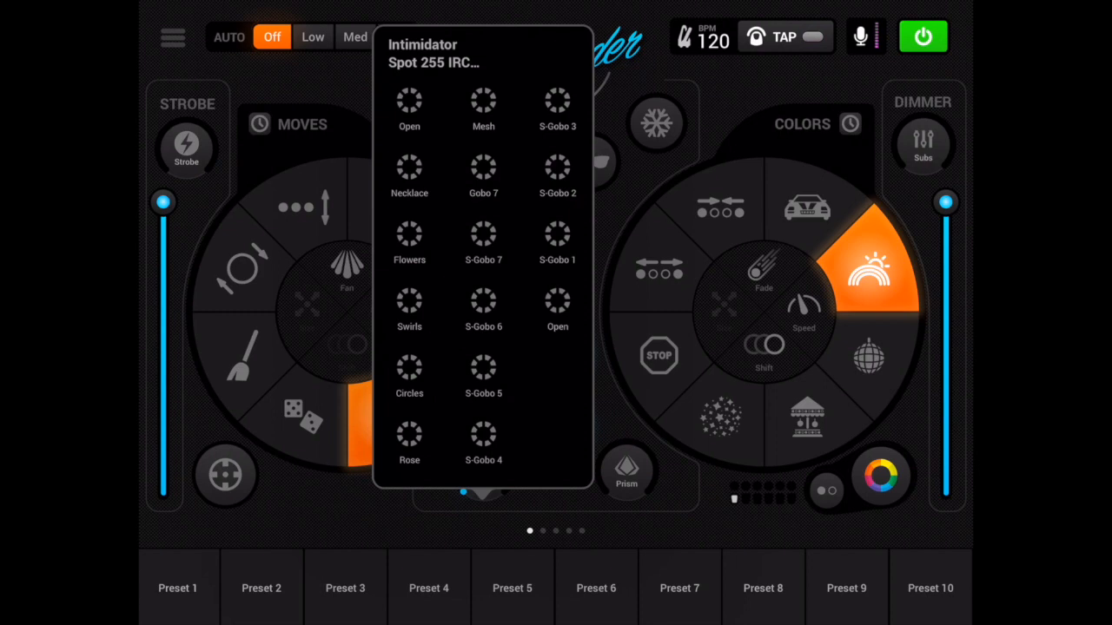
{"action": "left_click", "coordinate": [483, 497]}
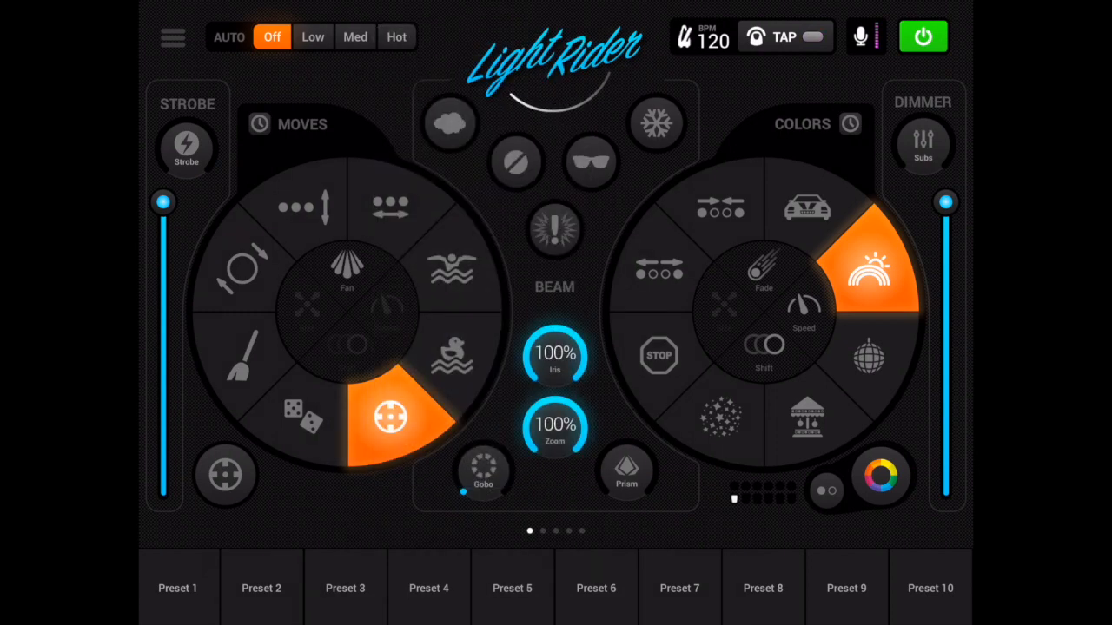
- Inspect the fixture's available colours on the colour wheel and close it again
{"action": "left_click", "coordinate": [880, 475]}
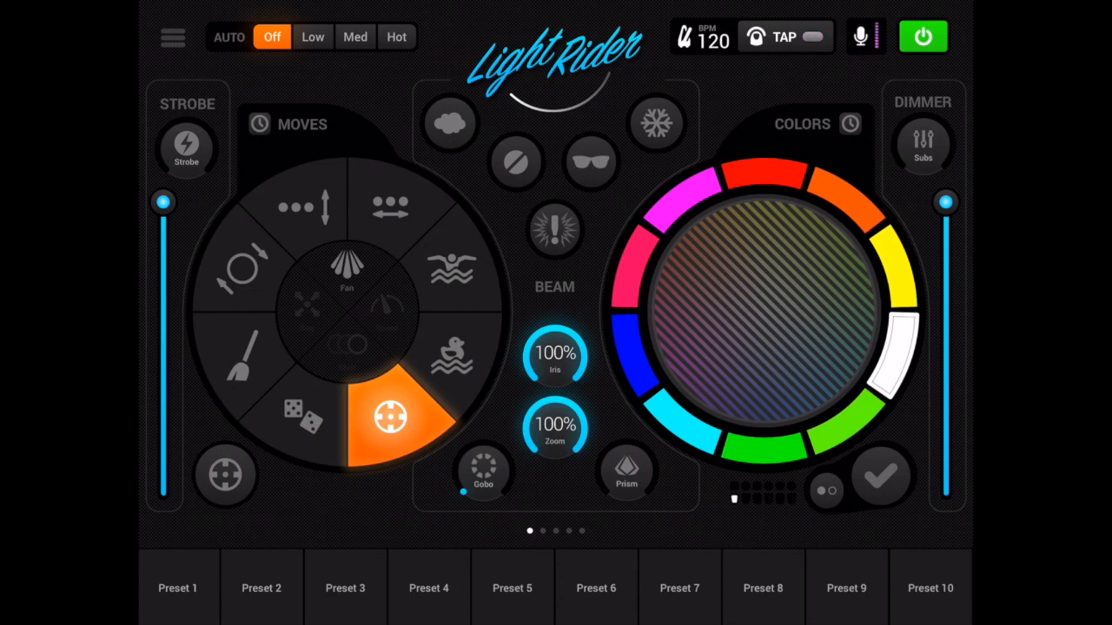
{"action": "left_click", "coordinate": [881, 476]}
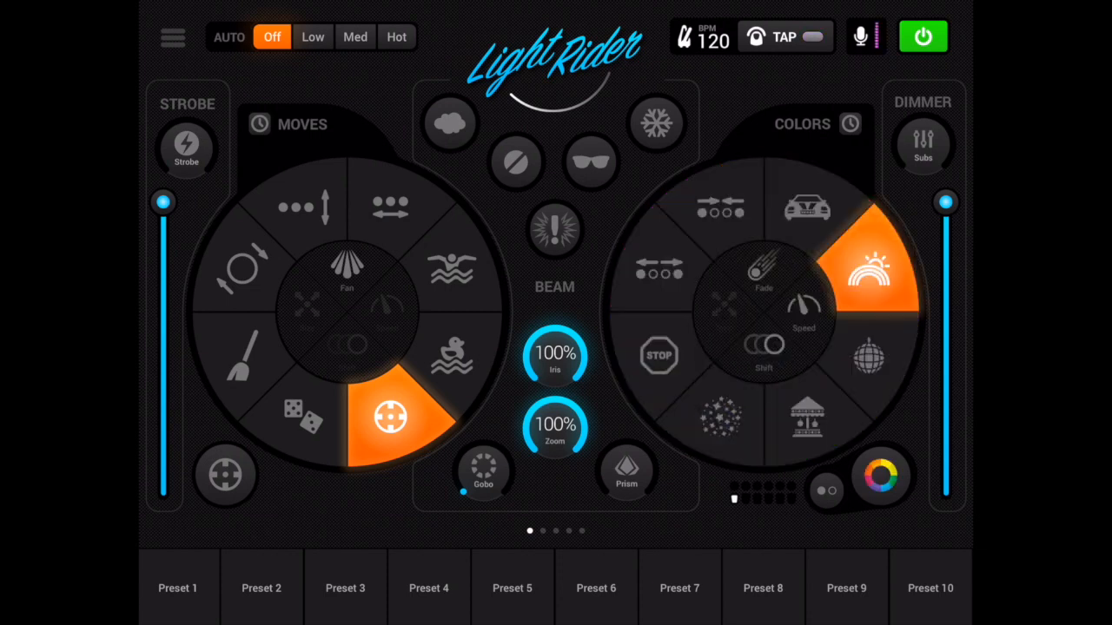
{"action": "left_click", "coordinate": [880, 476]}
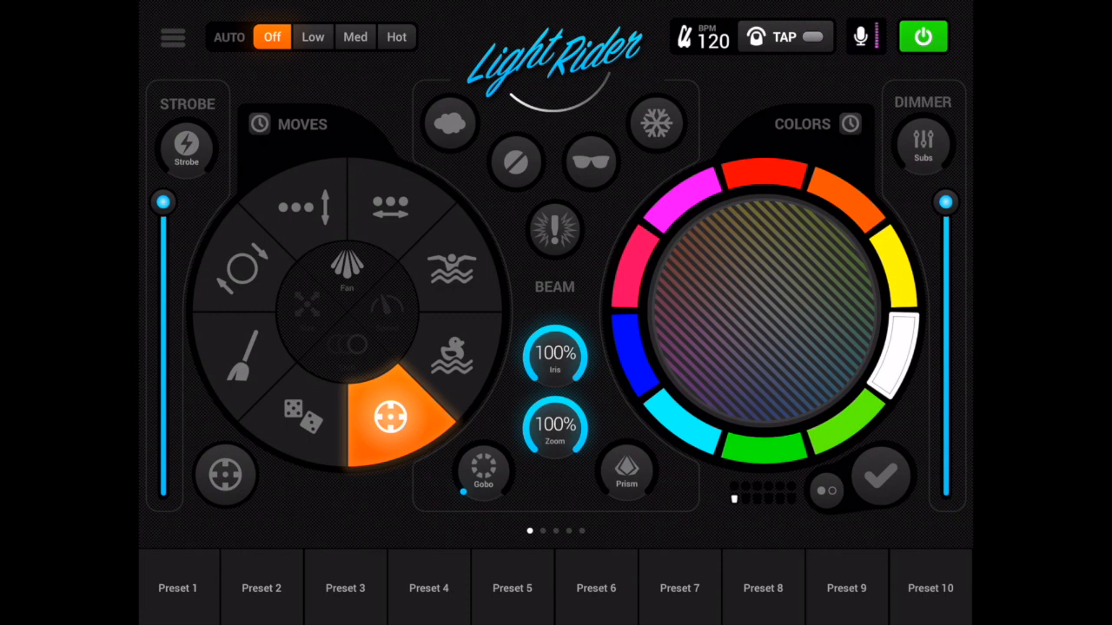
{"action": "left_click", "coordinate": [881, 476]}
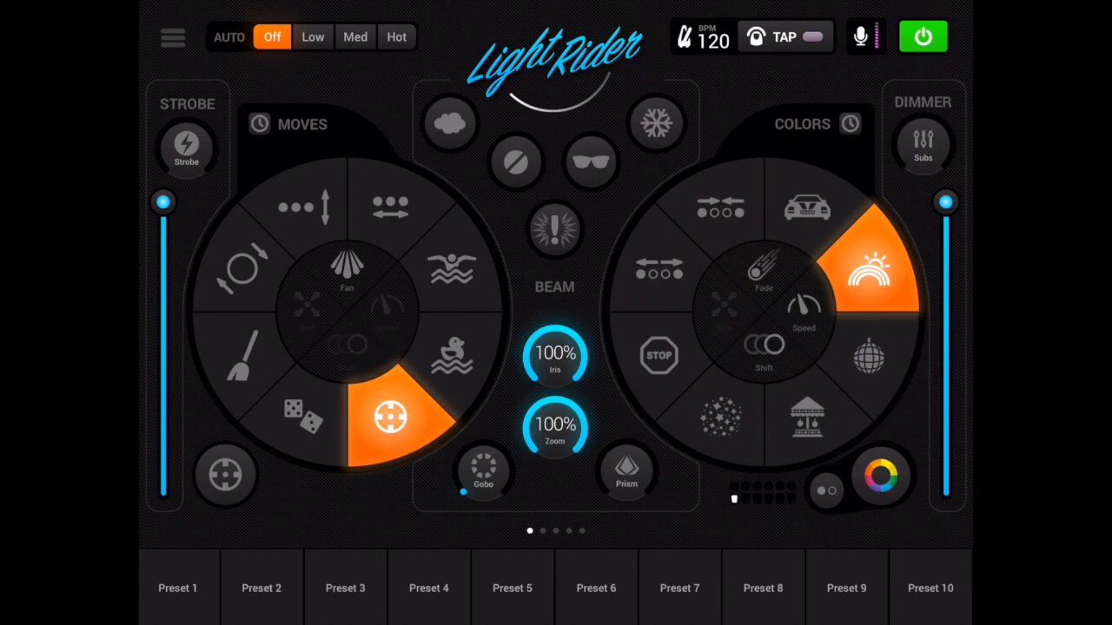